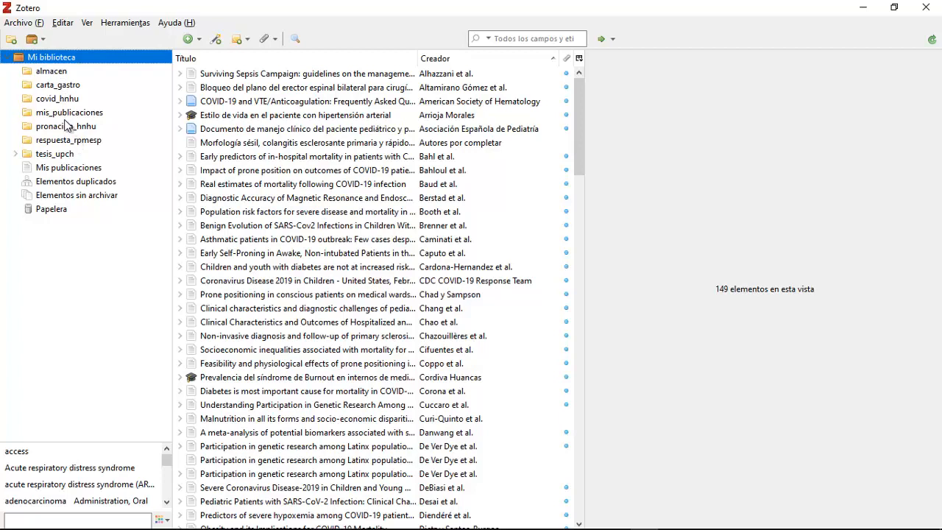
Create a new collection named "Proyecto 1" in the library
click(10, 41)
text(Proyecto 1)
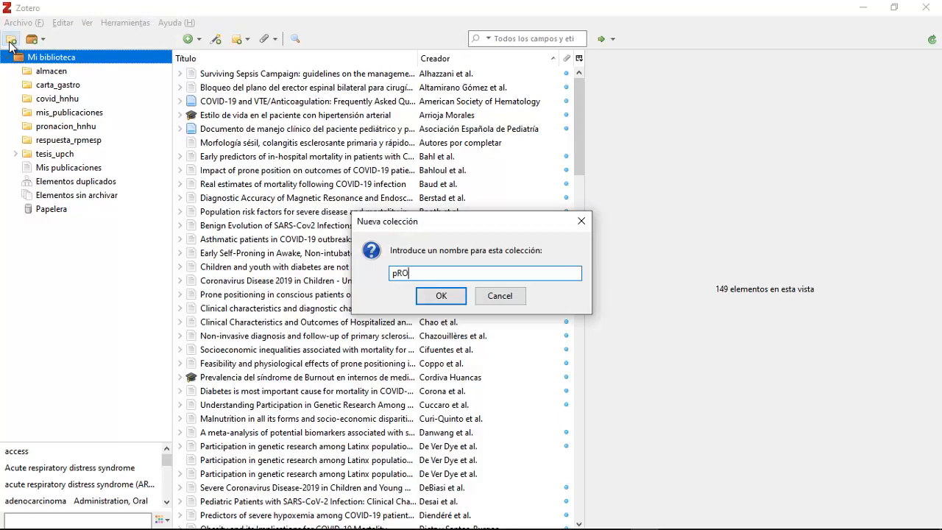
key(Return)
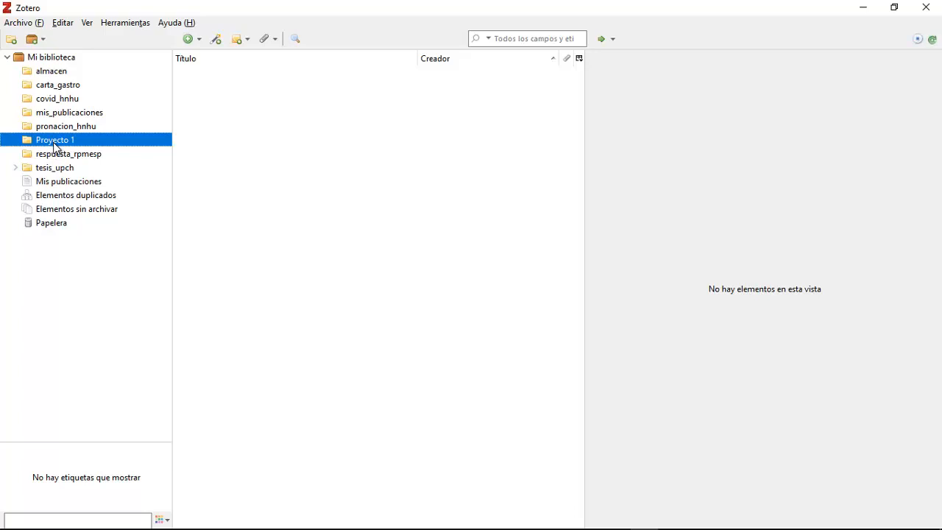
click(32, 42)
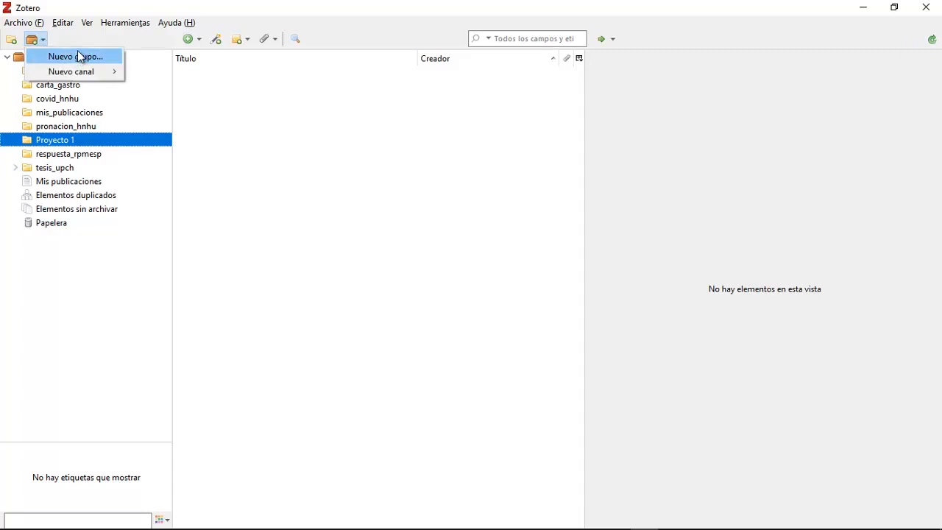
click(85, 39)
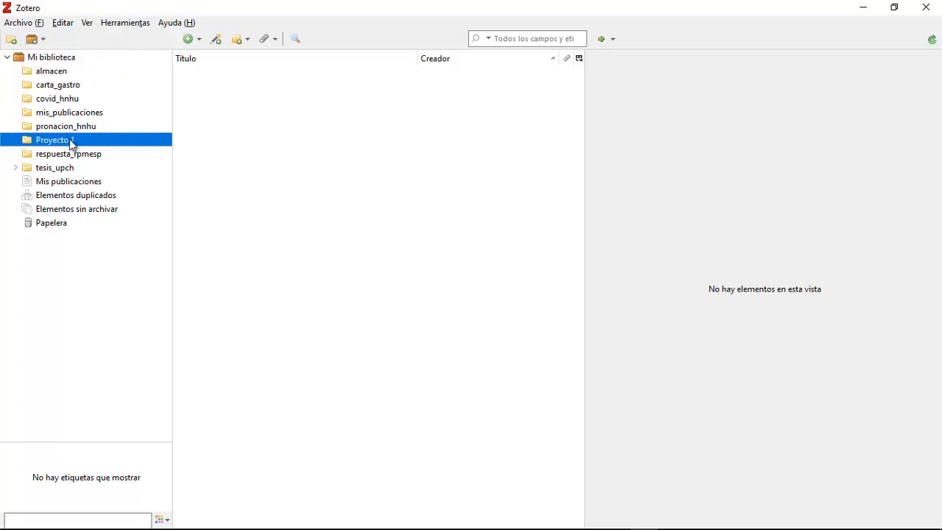
Add a journal article (Artículo de revista académica) to Proyecto 1 and title it "Exceso de mortalidad por COVID-19 en Perú"
click(190, 40)
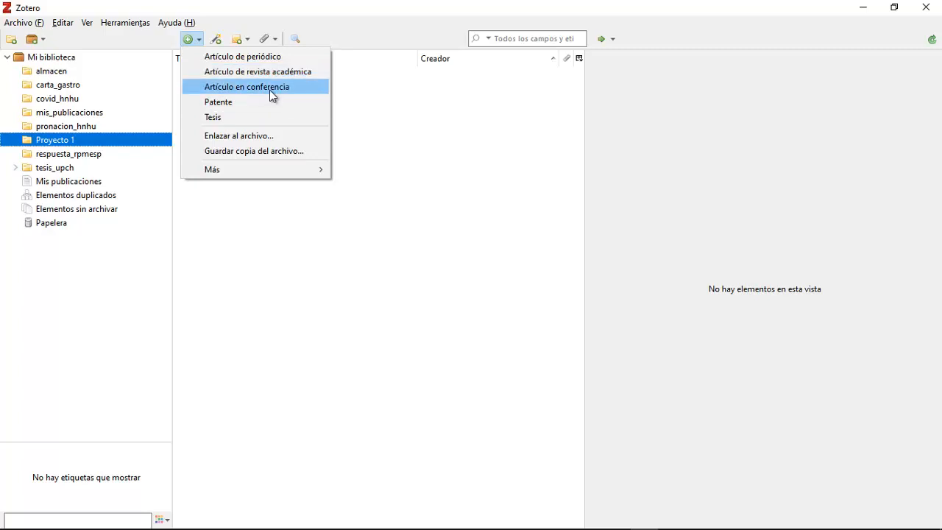
mouse_move(273, 176)
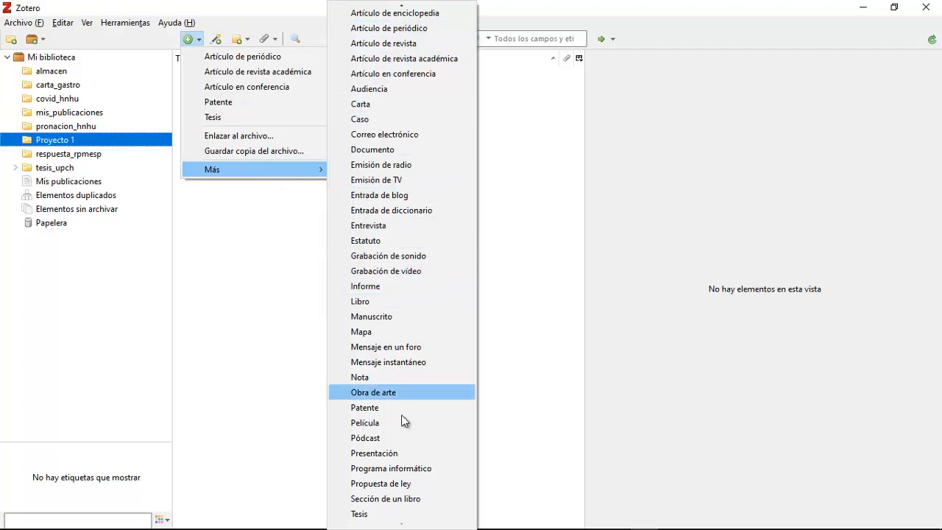
scroll(392, 487, up, 1)
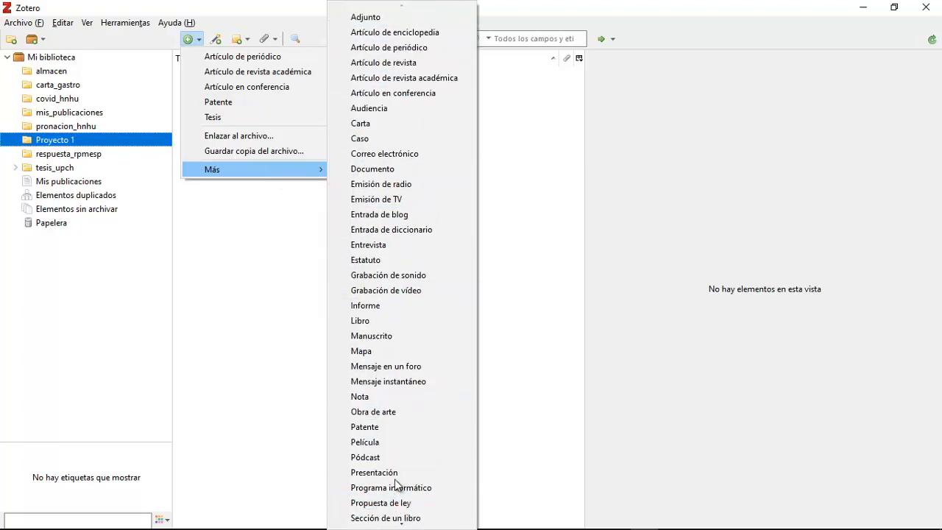
click(402, 81)
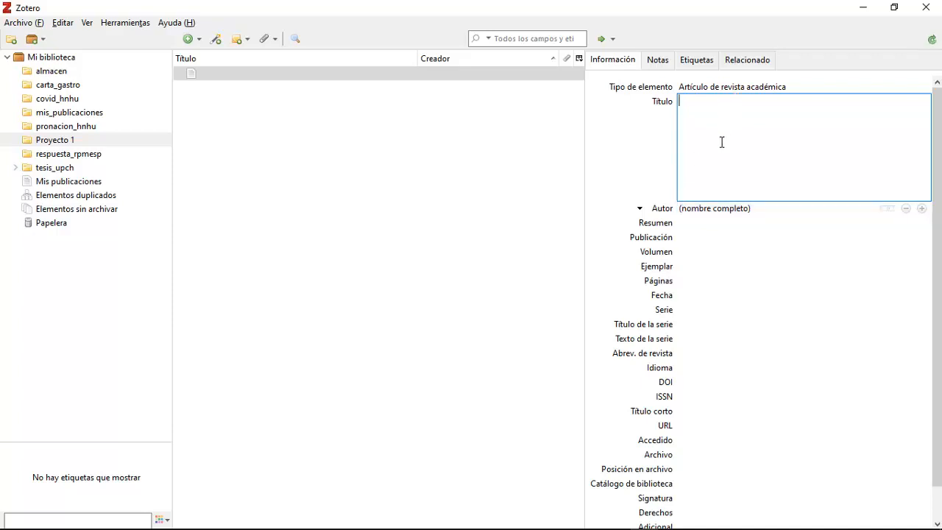
text(Exceso de mortalidad por COVID-19 en Perú)
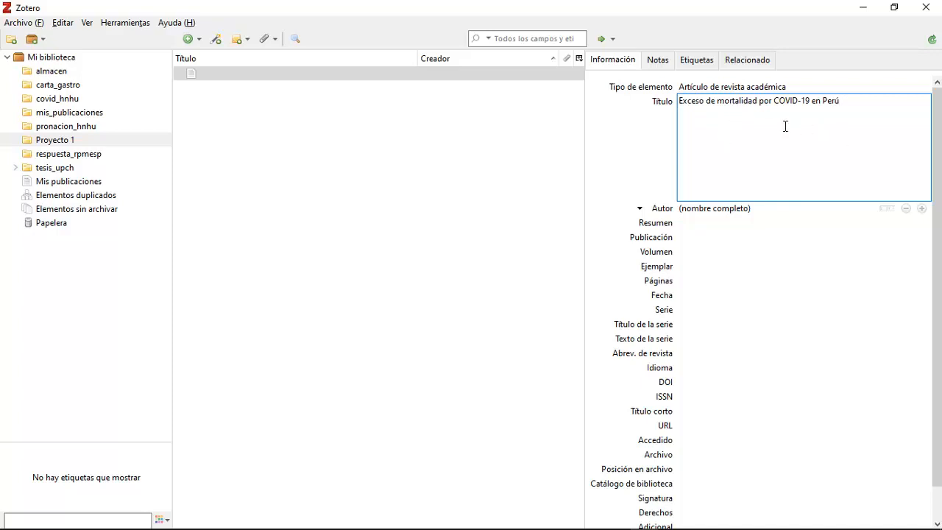
Enter the first author's given name and first surname in the article's Autor field
click(696, 208)
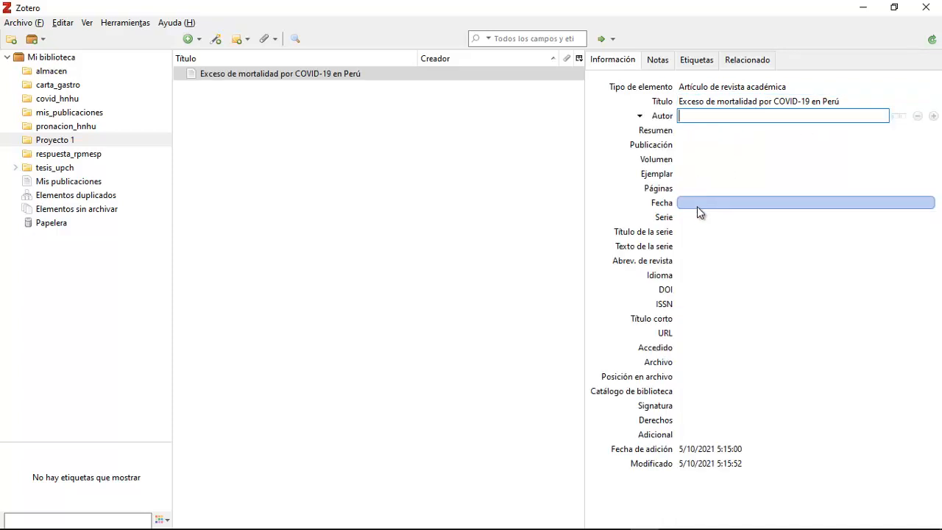
click(513, 171)
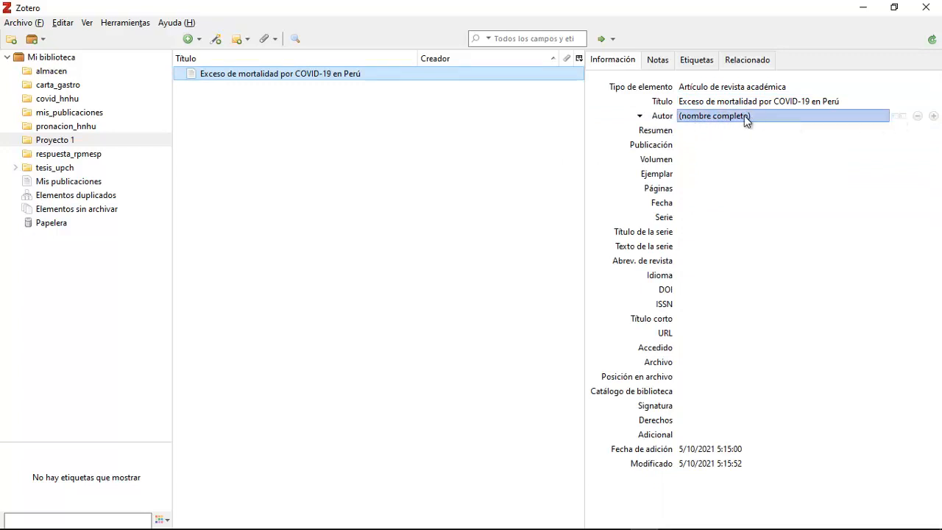
click(715, 117)
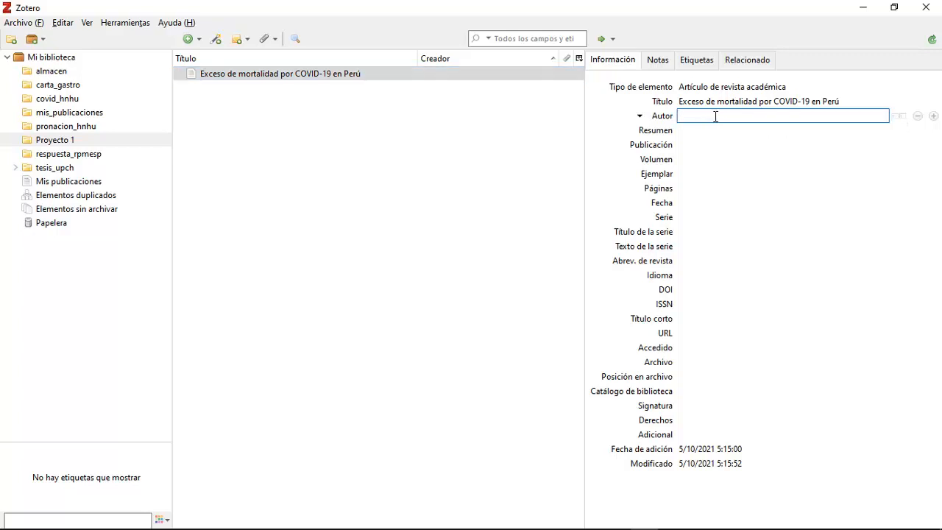
text(Da)
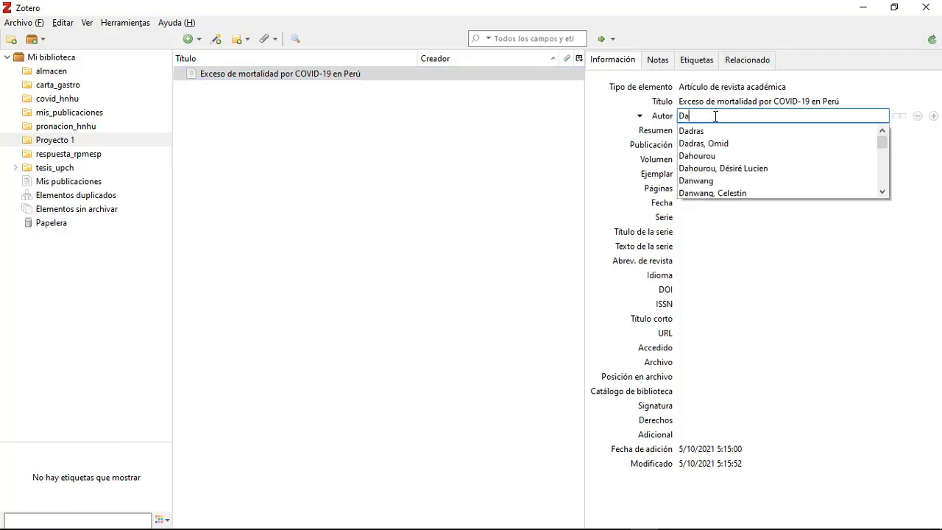
text(nte Quiñones)
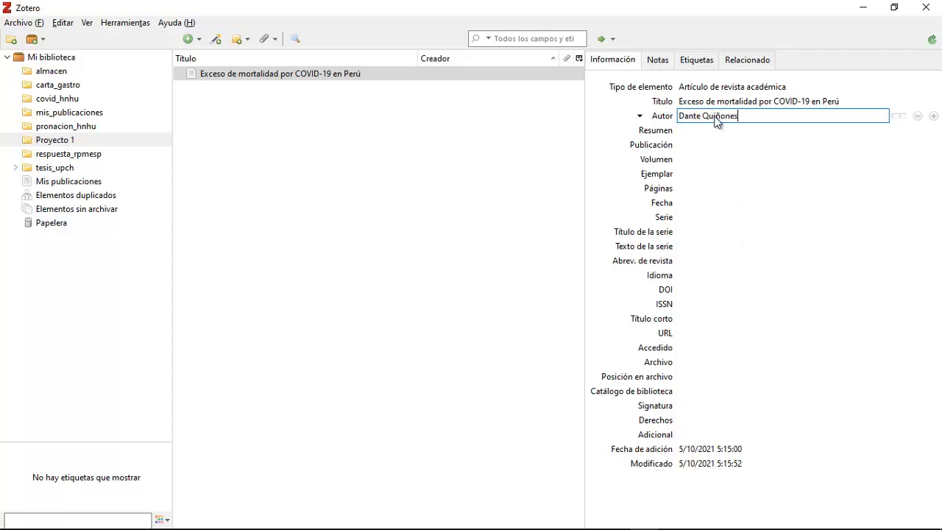
key(Return)
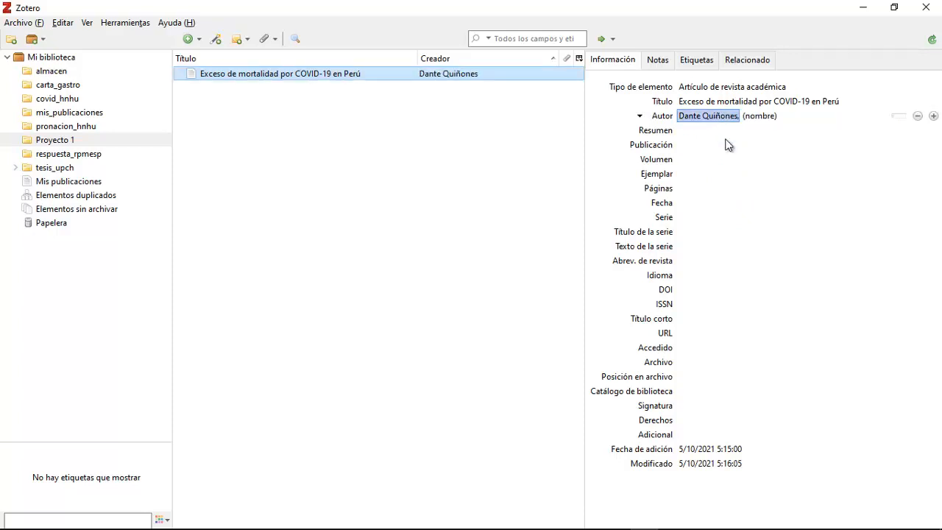
Switch the author to a single full-name field, check the name, and split it into separate surname and given-name fields
click(803, 117)
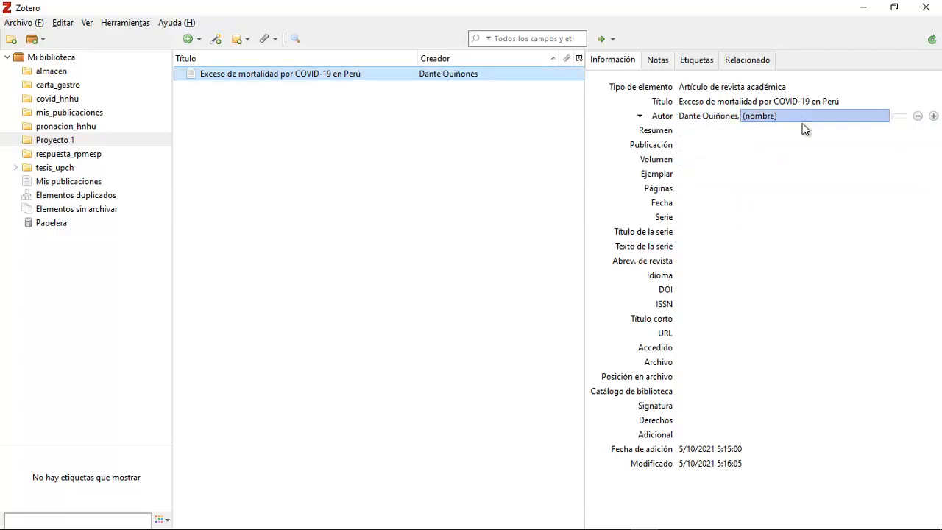
click(898, 116)
click(725, 121)
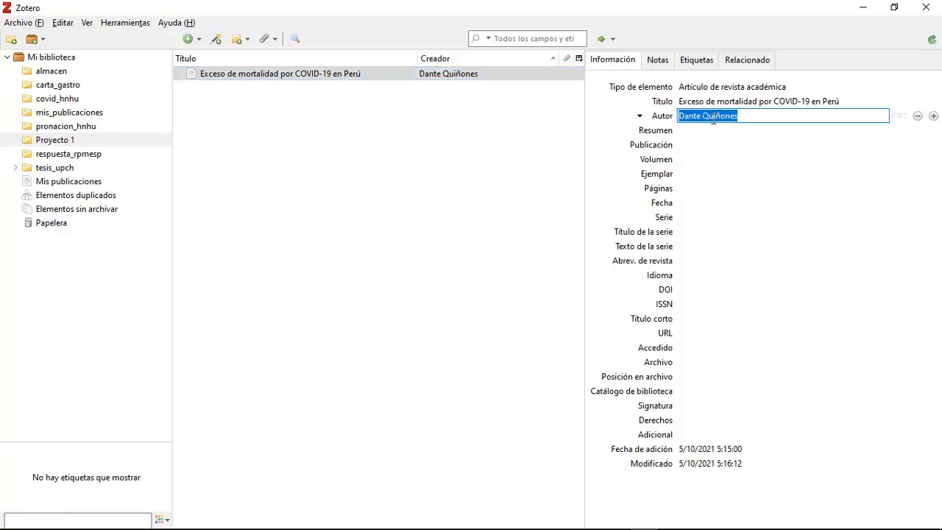
click(754, 116)
double_click(692, 118)
double_click(725, 116)
click(871, 119)
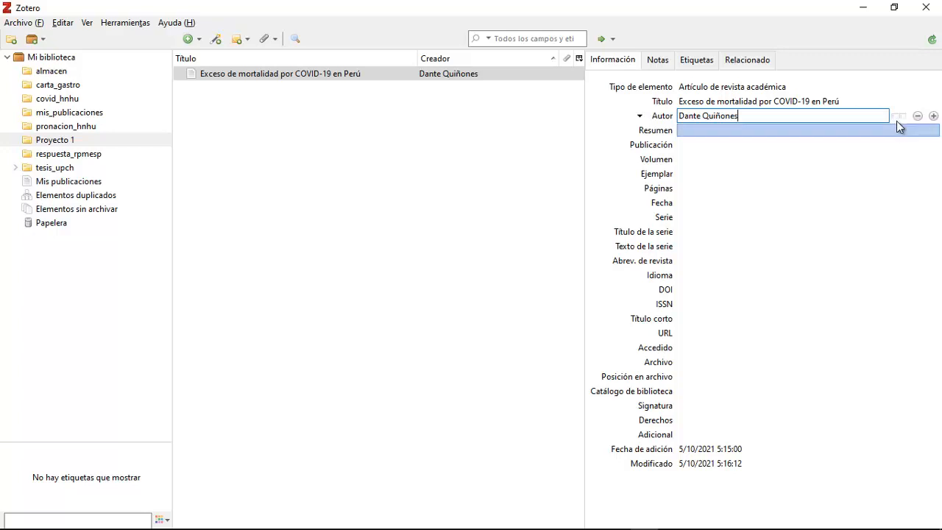
click(899, 120)
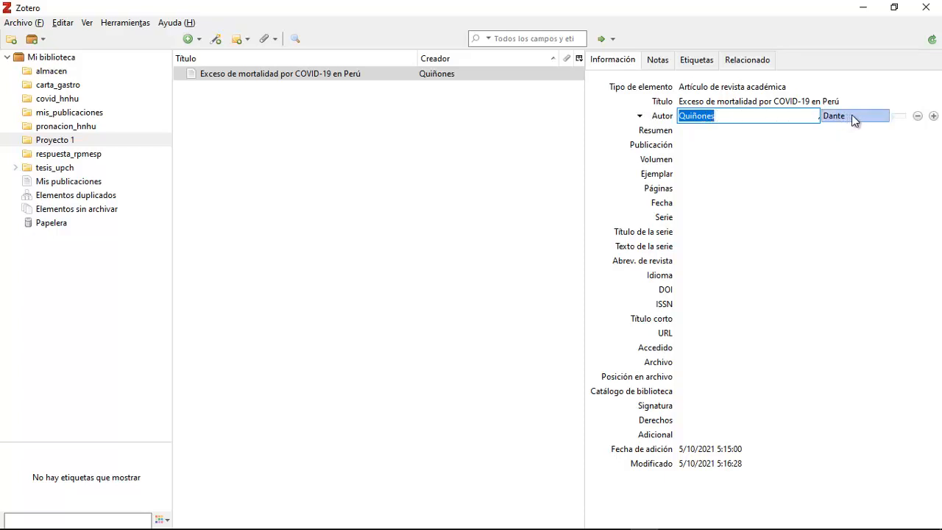
click(444, 212)
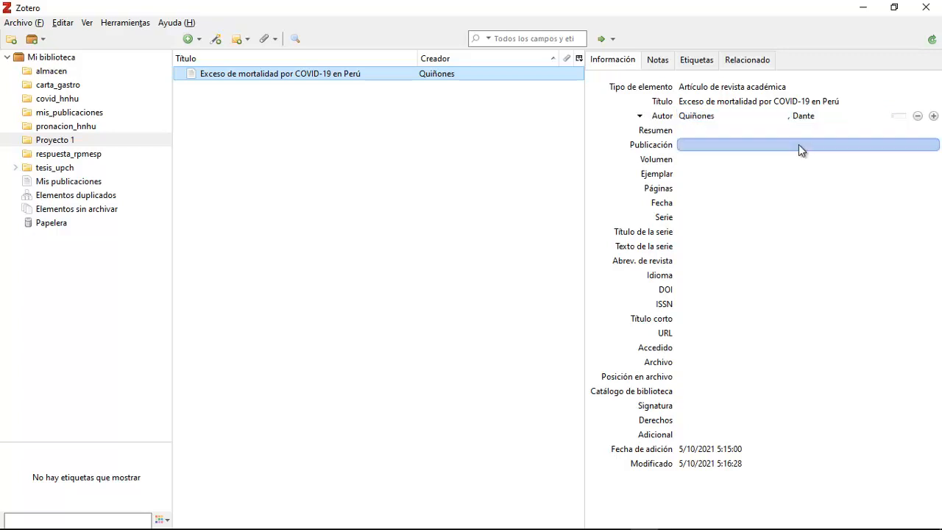
Return the author to a single full-name field and append the second surname
click(898, 116)
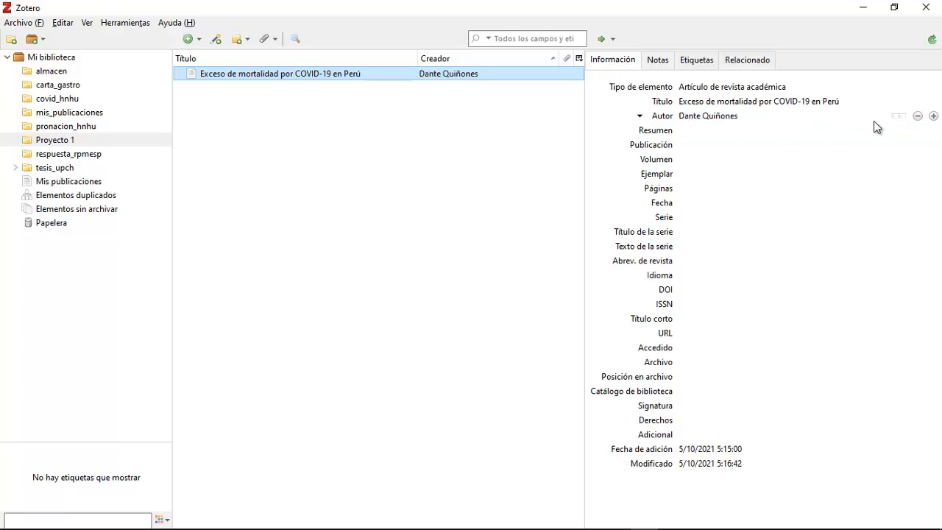
click(712, 117)
click(754, 116)
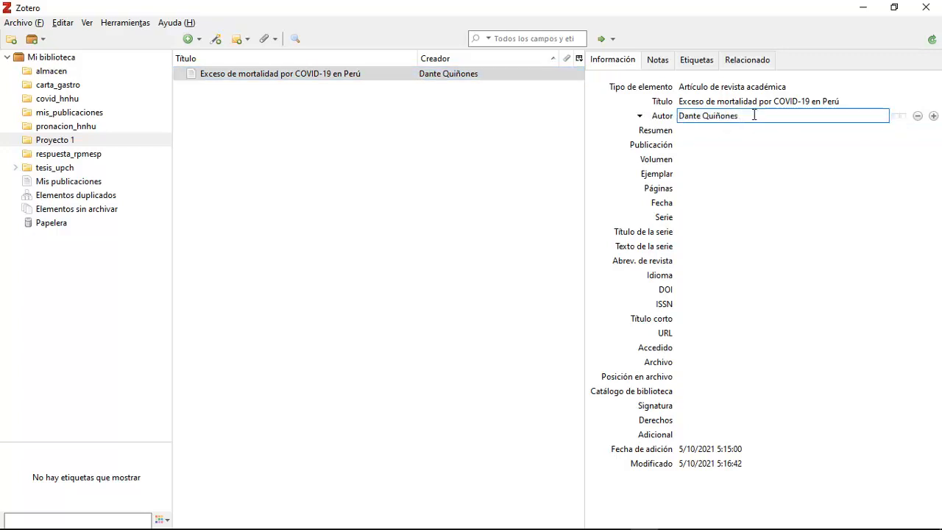
text(Laveriano)
click(492, 225)
click(457, 231)
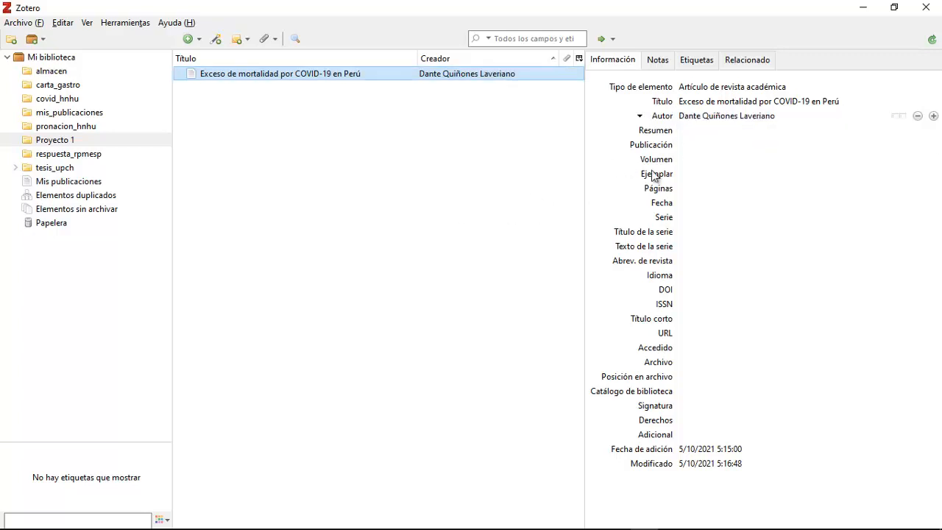
Switch the extended author name between display modes, ending with separate surname and given-name fields
click(899, 116)
click(755, 117)
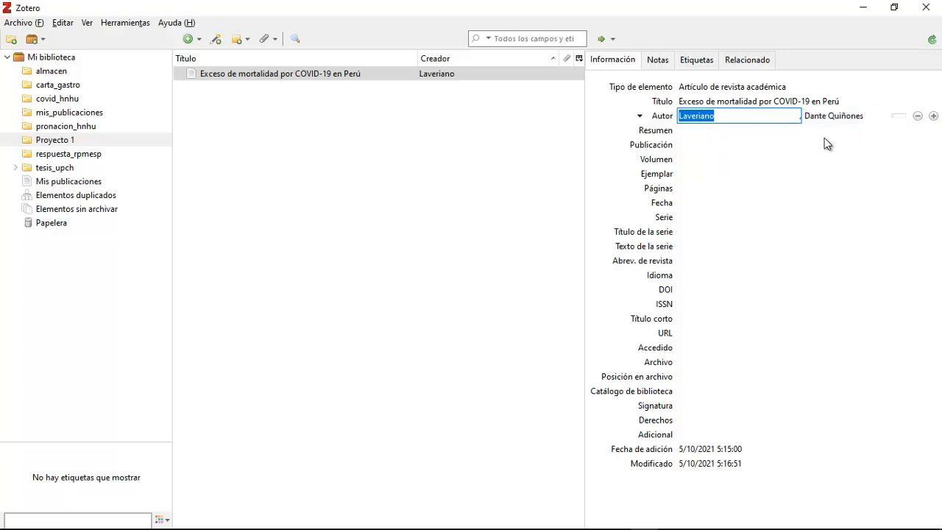
click(463, 193)
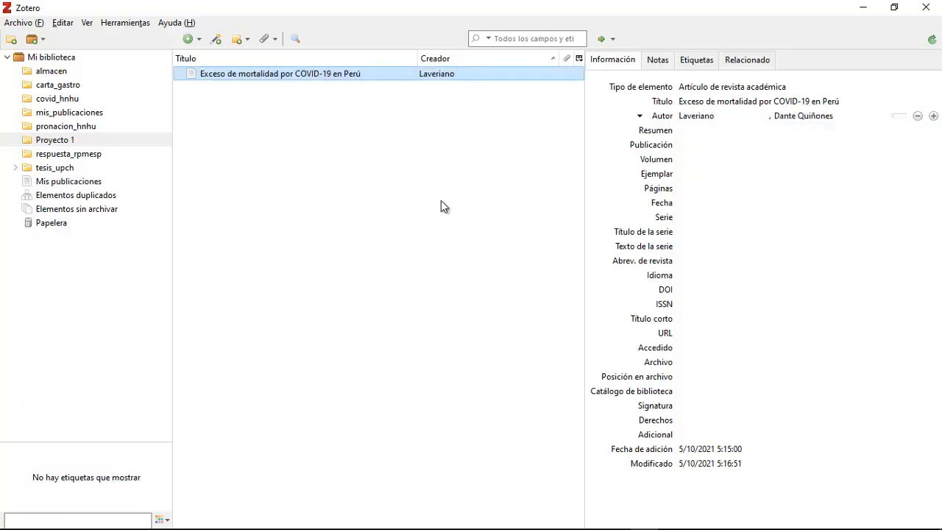
click(900, 115)
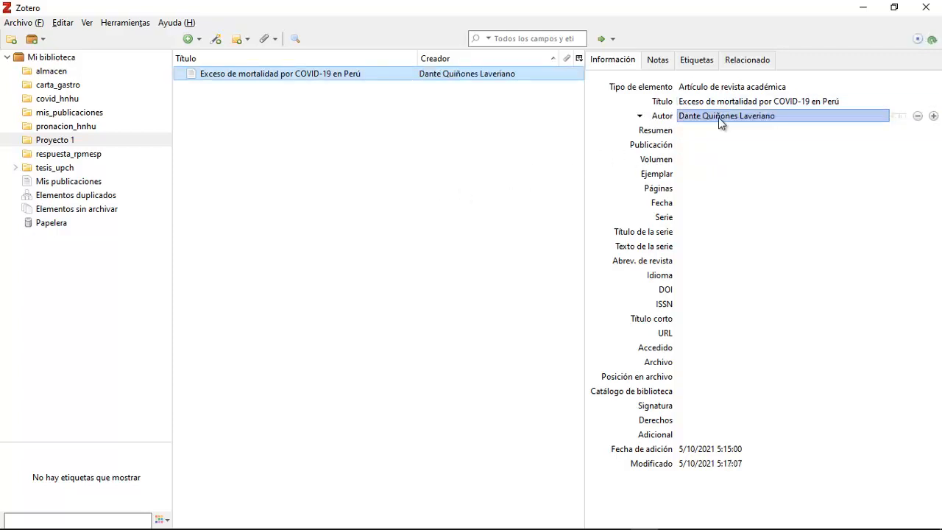
click(897, 115)
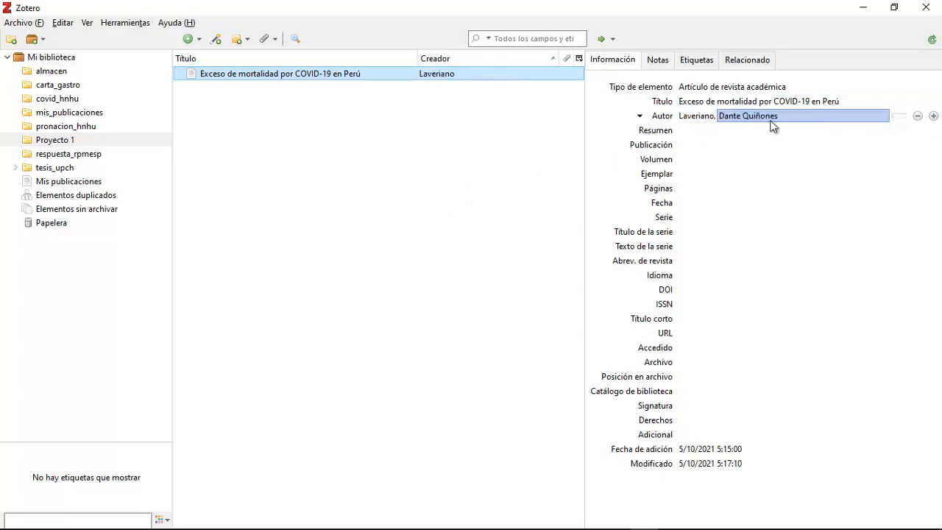
Move the author's first surname out of the given-name field and place it before the second surname in the surname field
click(744, 117)
double_click(757, 116)
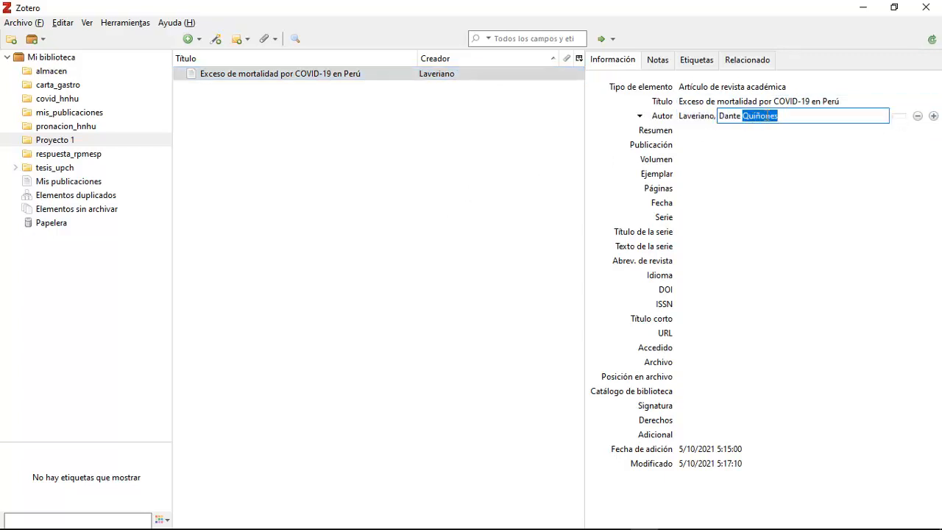
key(BackSpace)
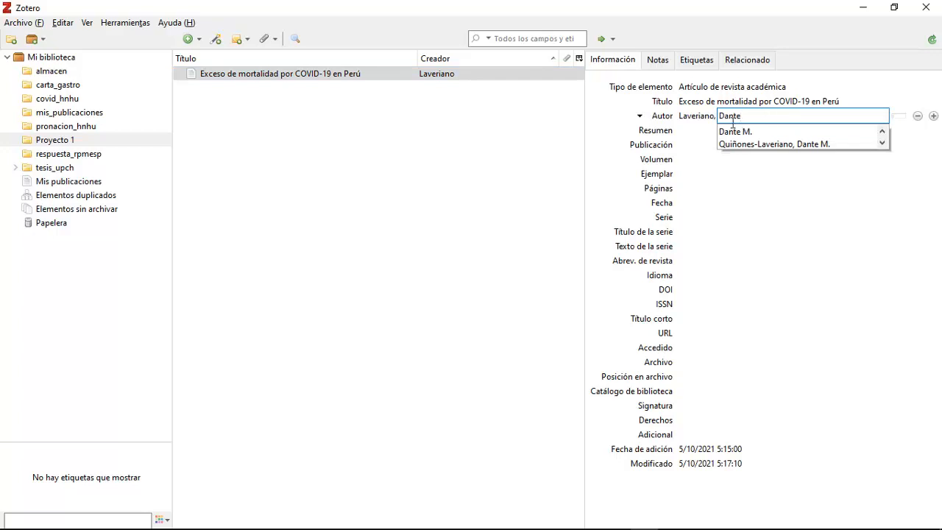
click(685, 116)
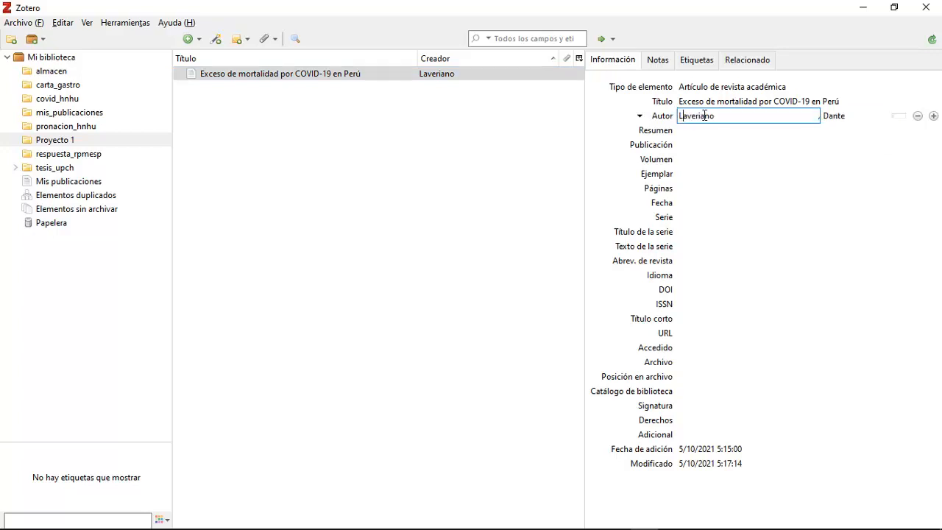
key(Home)
text(Quiñones)
click(507, 213)
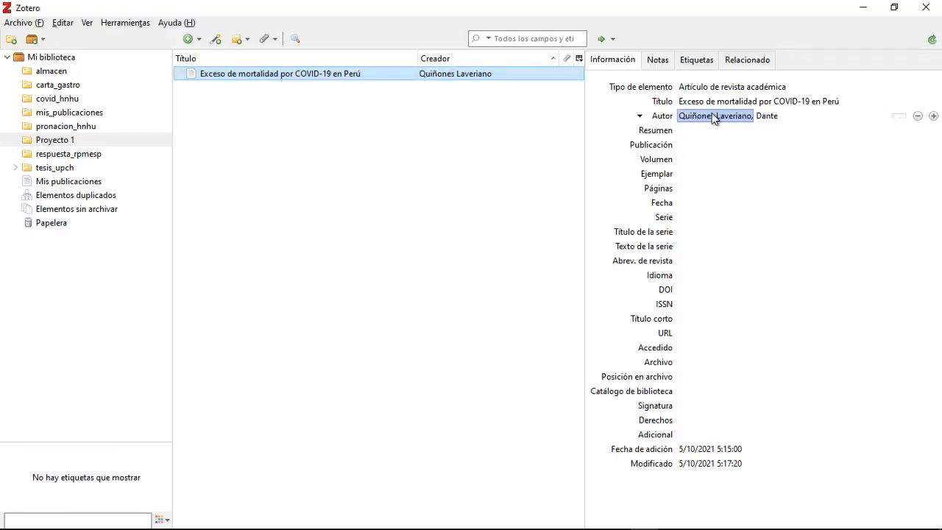
click(765, 117)
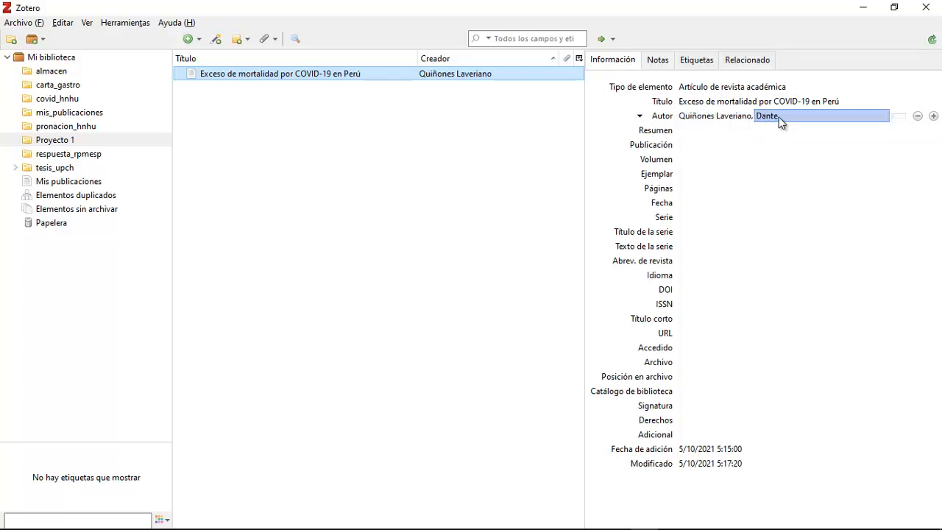
Add a second author to the article as a single full-name field reading "Colegio Médico del Perú"
click(932, 116)
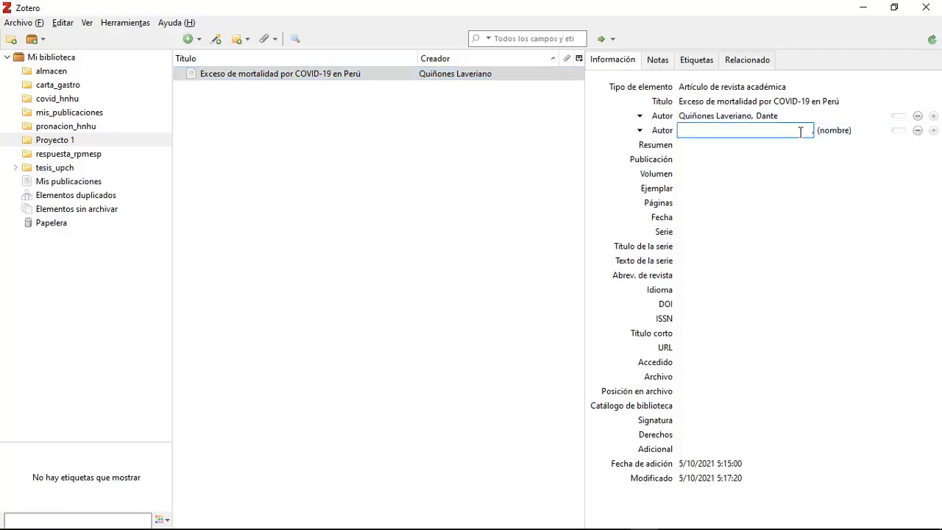
click(896, 132)
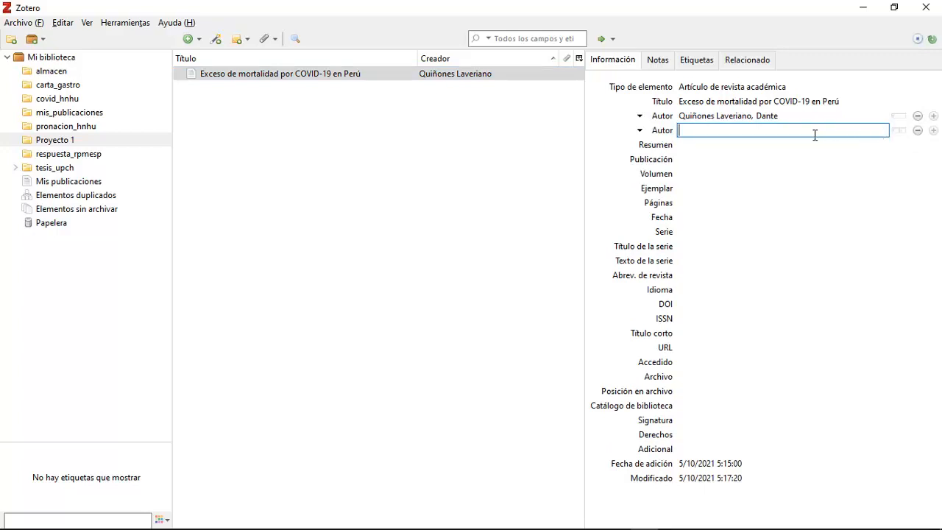
text(Colegio Médico del P)
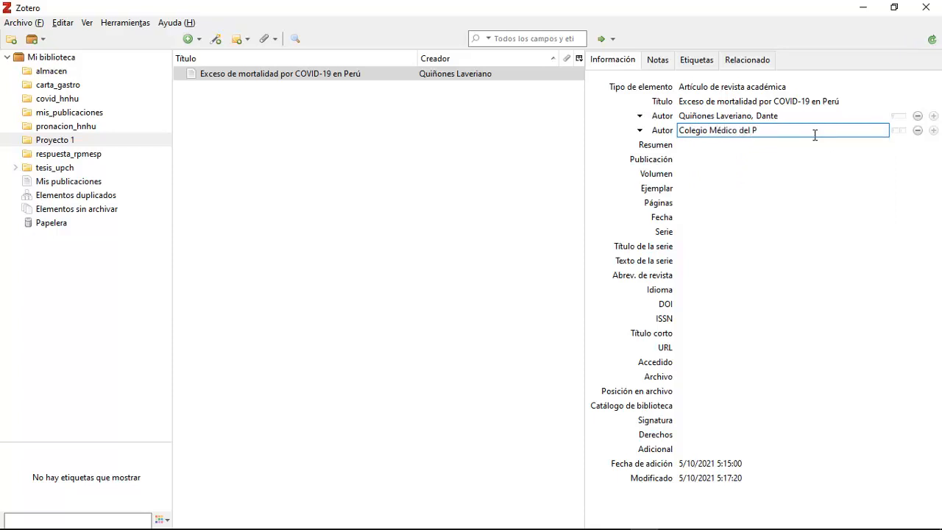
text(erú)
click(347, 254)
click(526, 175)
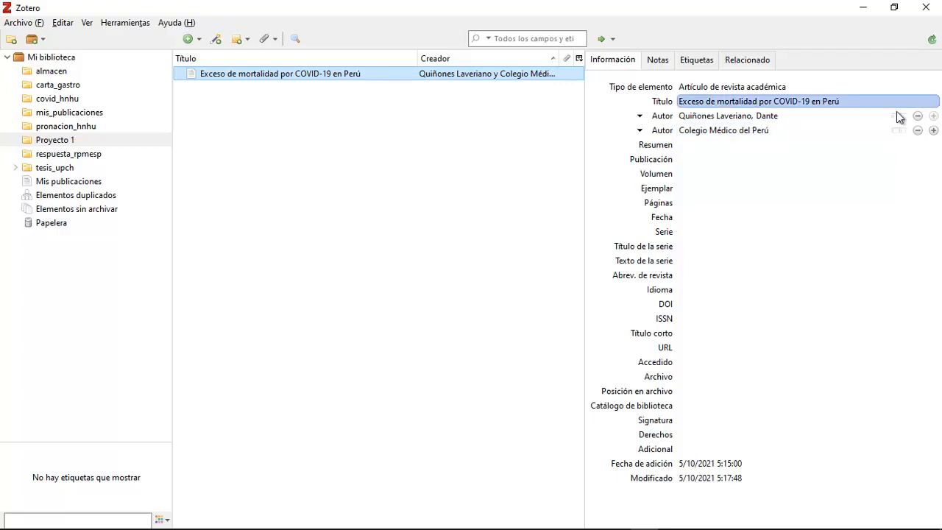
click(747, 116)
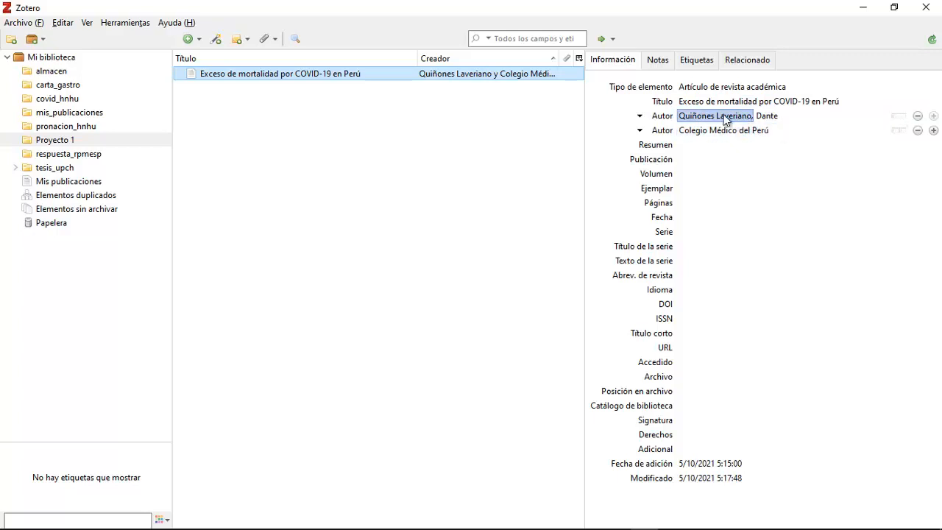
click(766, 116)
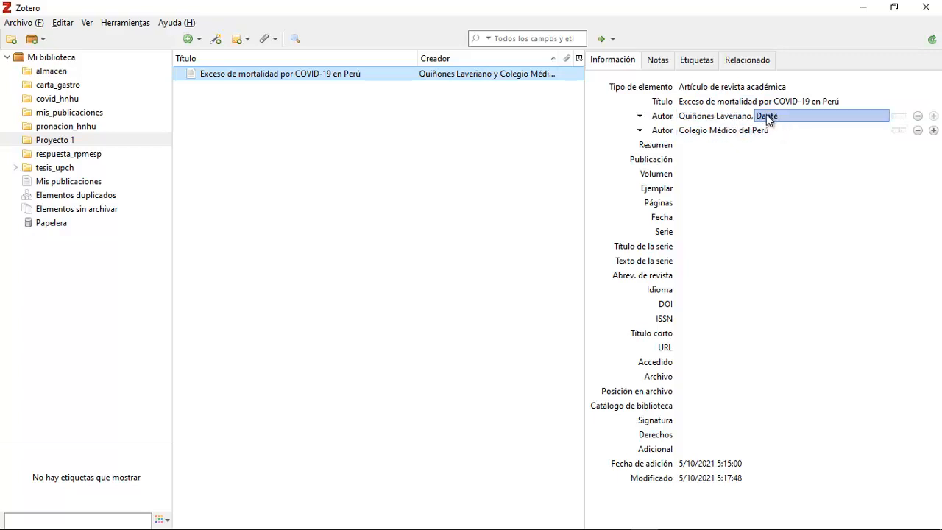
click(679, 146)
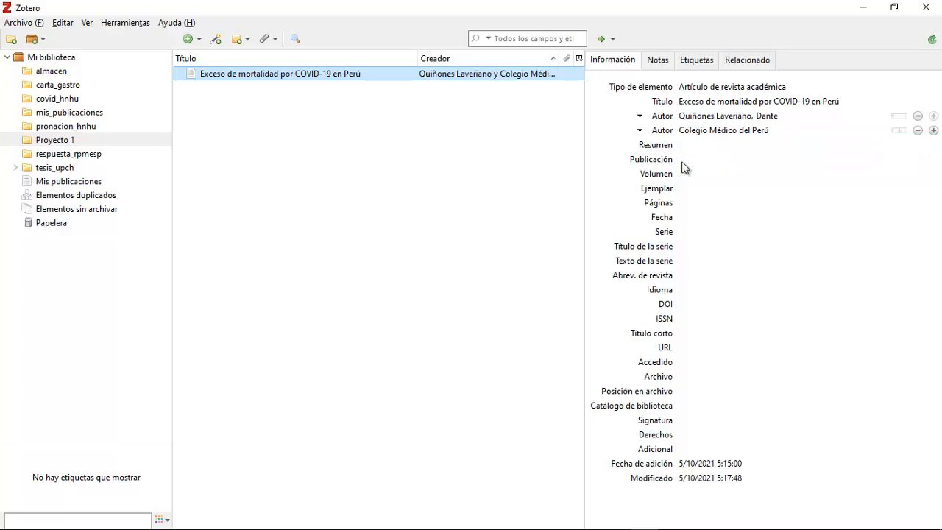
Set the article's publication to "Revista Médica" and its volume to 50
click(691, 163)
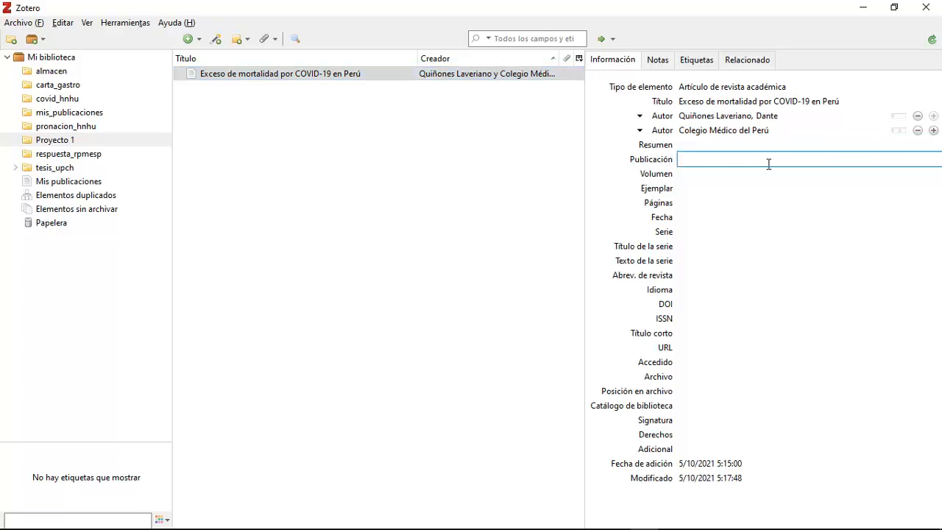
text(Revis)
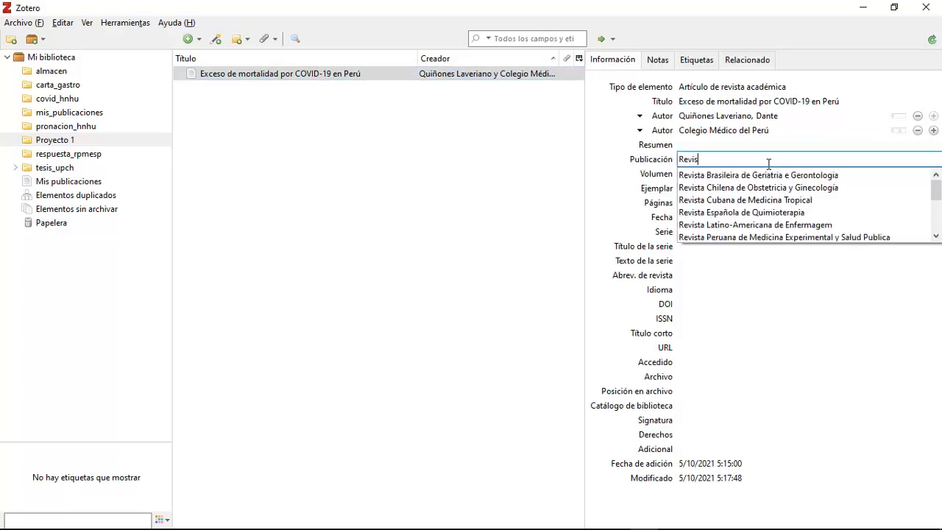
text(ta Médica)
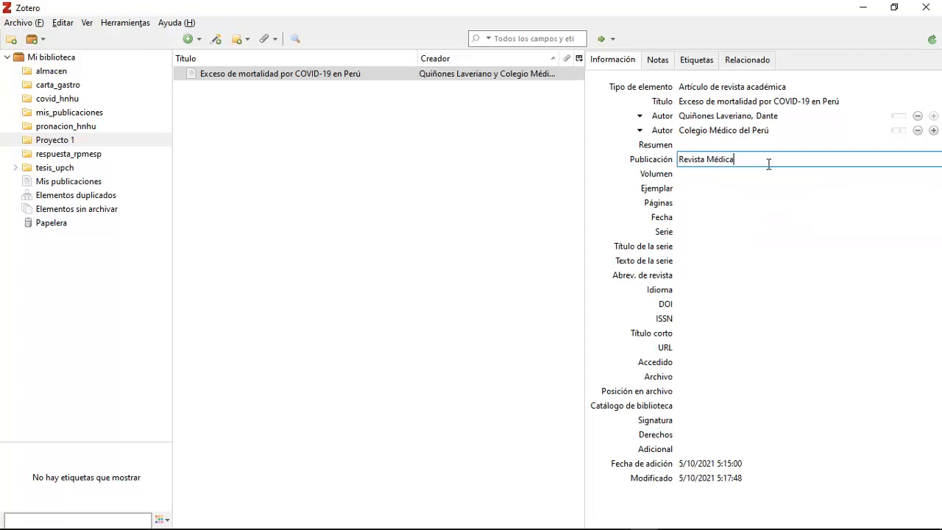
key(Tab)
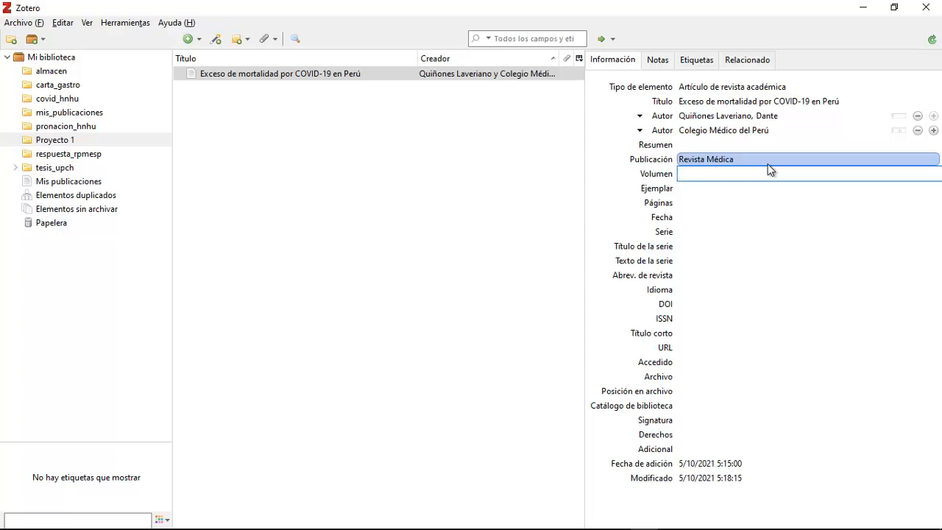
text(50)
key(Tab)
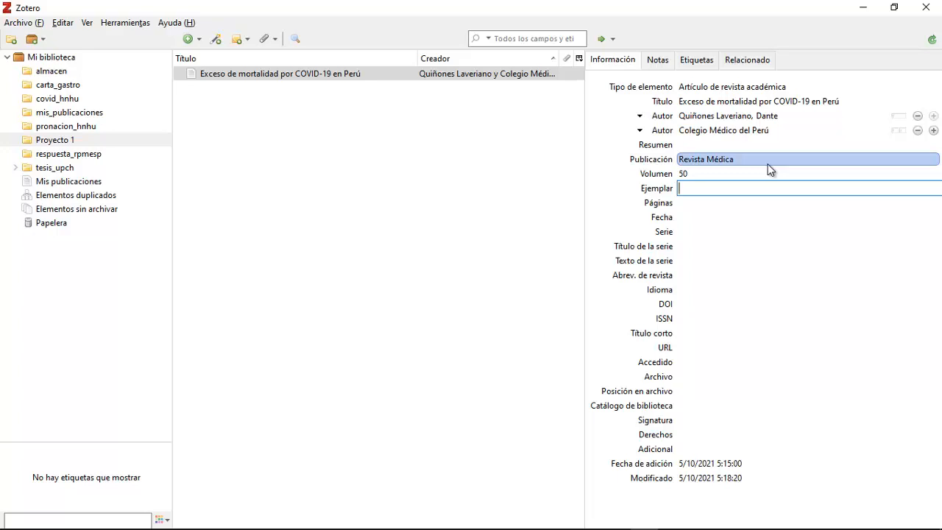
Set the article's issue number to 2 and its page range to 511-560
text(2)
click(740, 203)
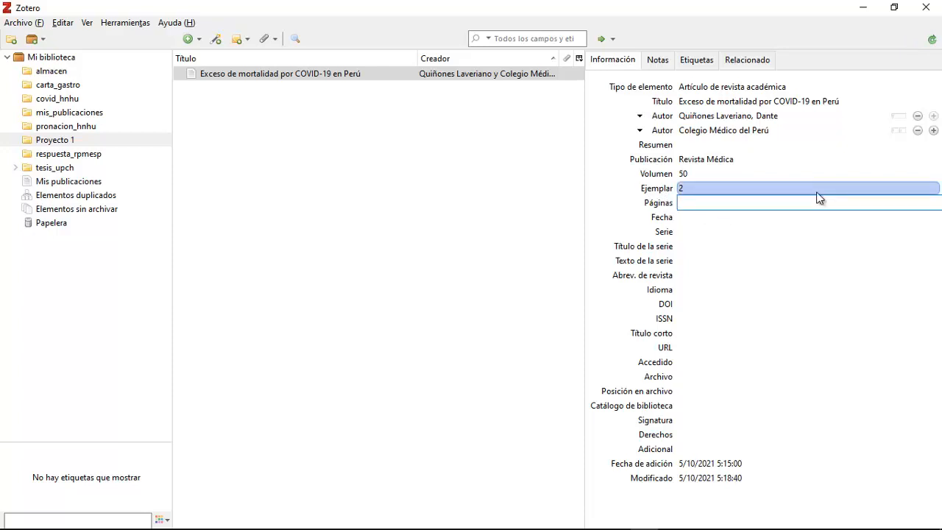
text(511-560)
key(Return)
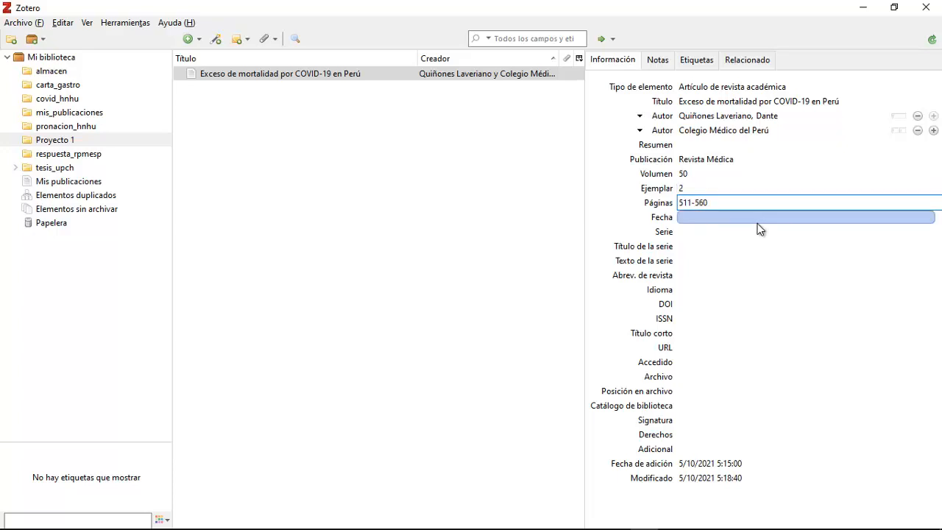
Set the article's date to 2005 and its journal abbreviation to "Rev Med"
click(712, 217)
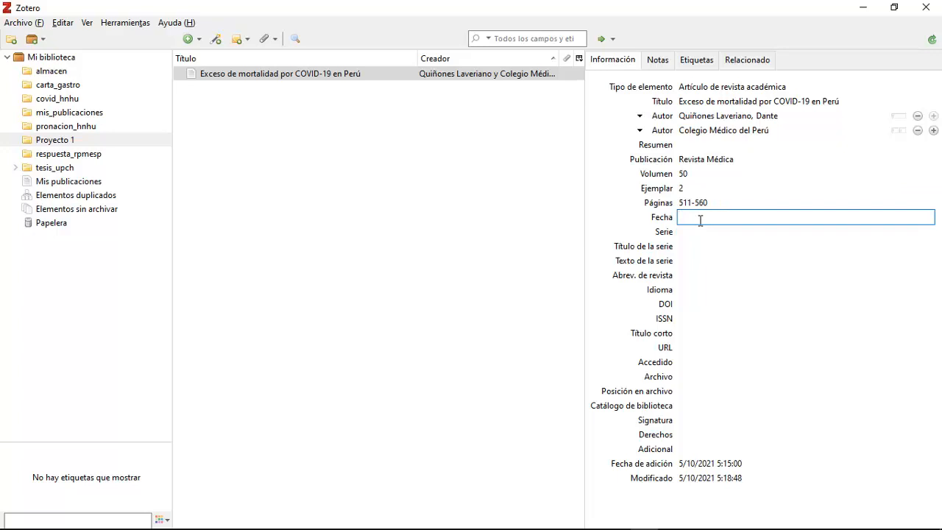
text(2005)
click(688, 237)
click(484, 269)
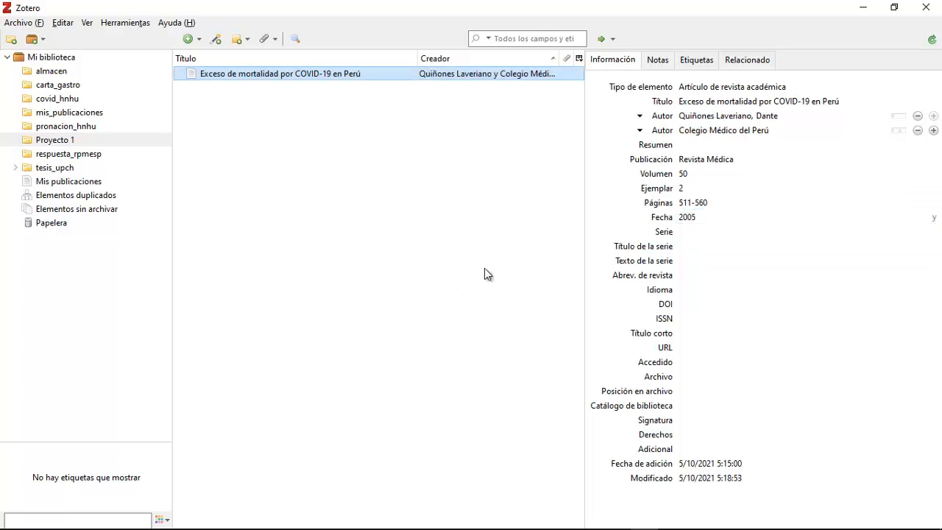
click(716, 274)
text(Rev Med)
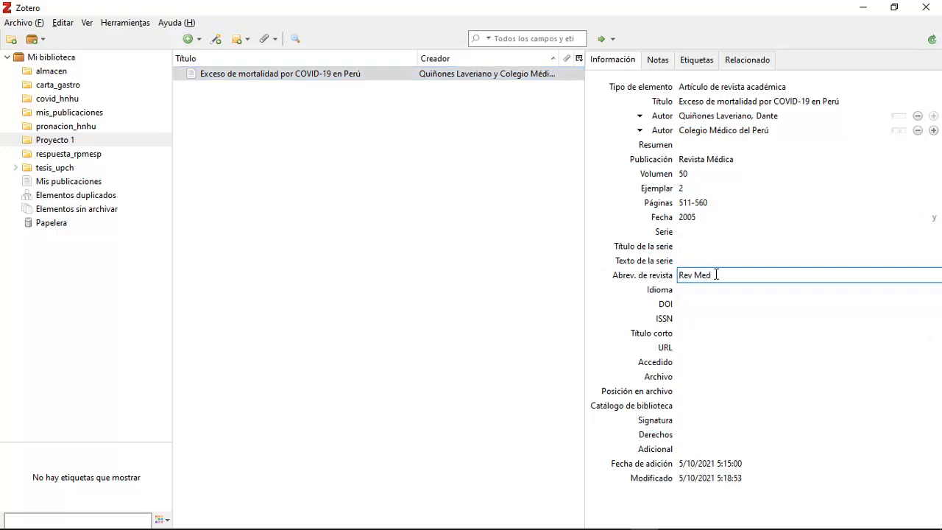
click(594, 287)
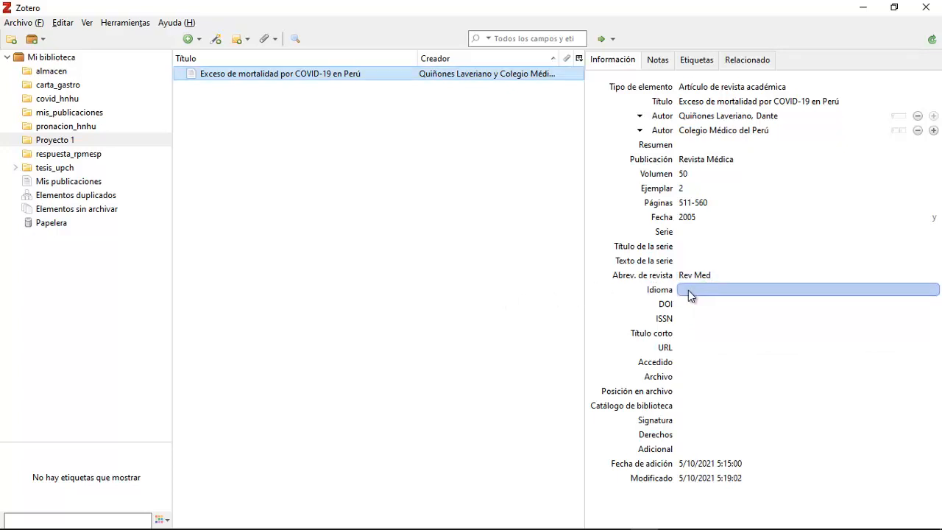
click(696, 304)
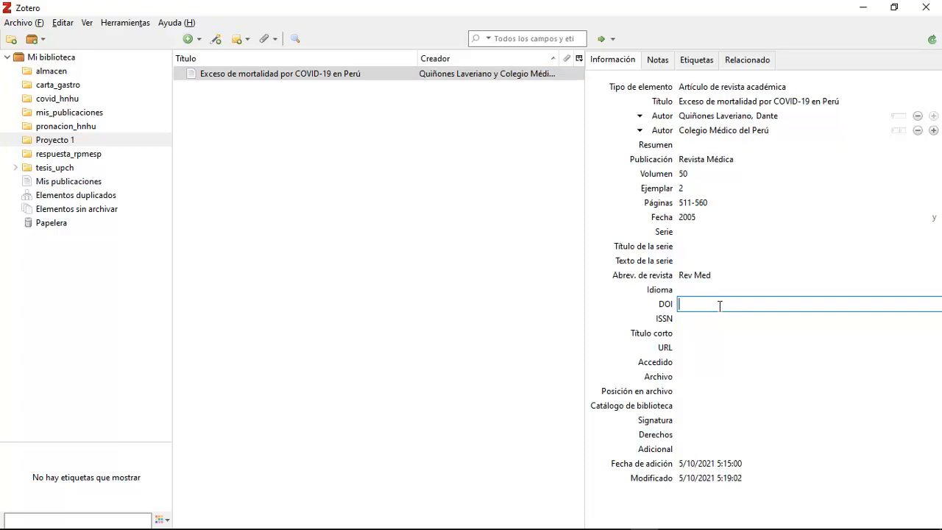
text(http://doi.aa.bb.cc)
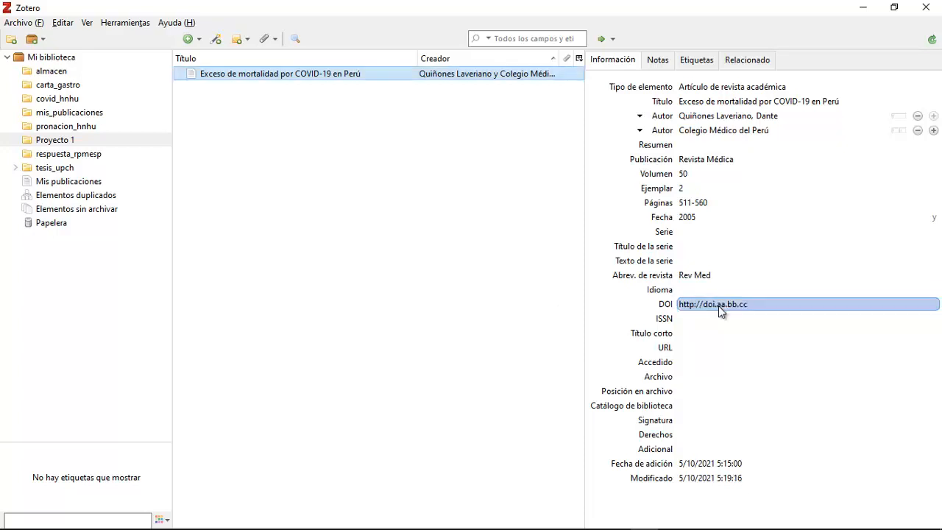
key(Return)
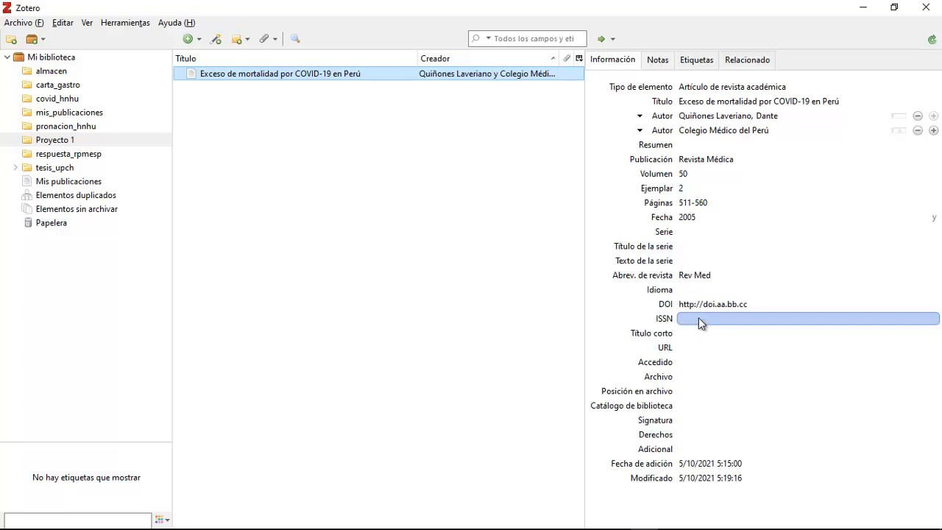
click(693, 348)
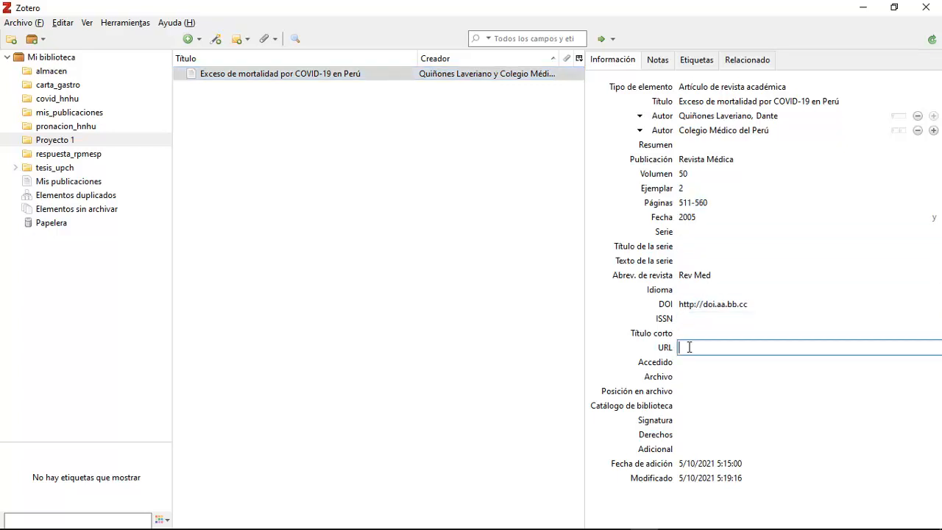
text(http://www.revista.com/articulo)
key(Return)
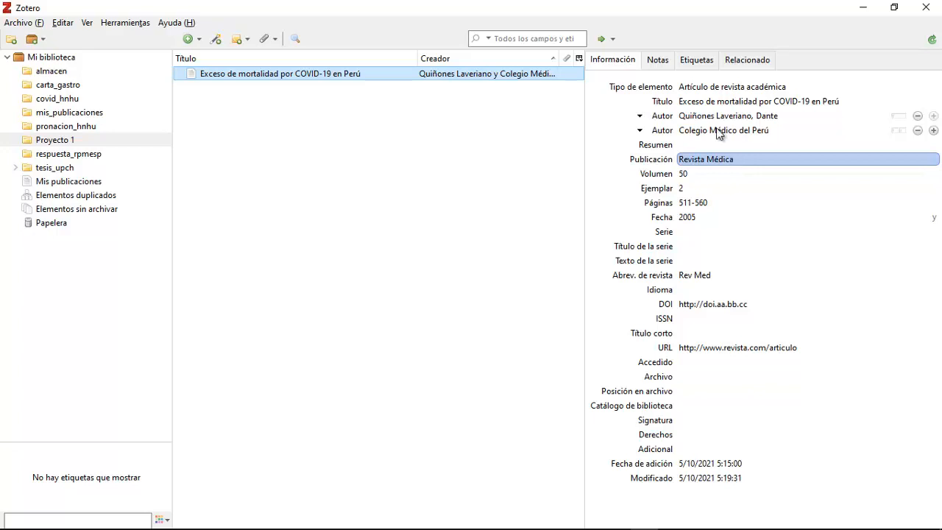
Remove the Colegio Médico del Perú author and change the item type to Tesis, accepting the loss of the listed journal fields
mouse_move(700, 220)
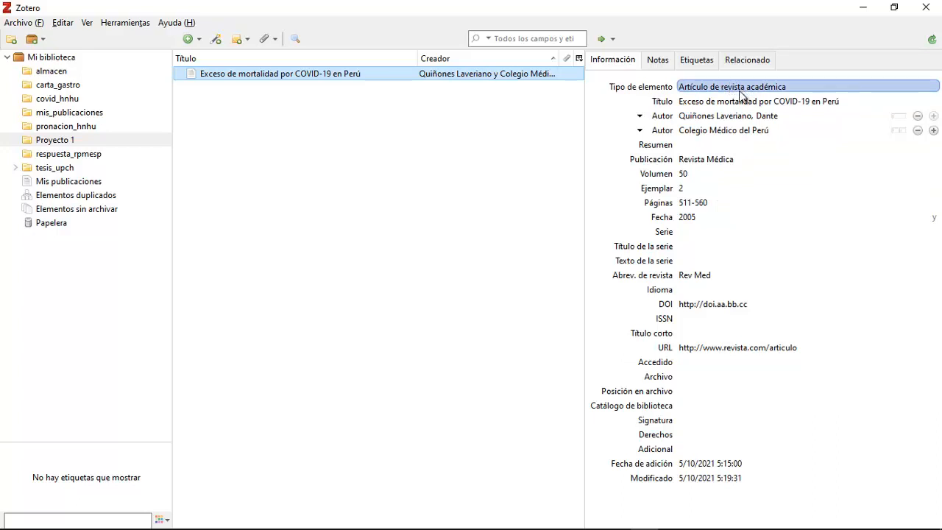
click(917, 130)
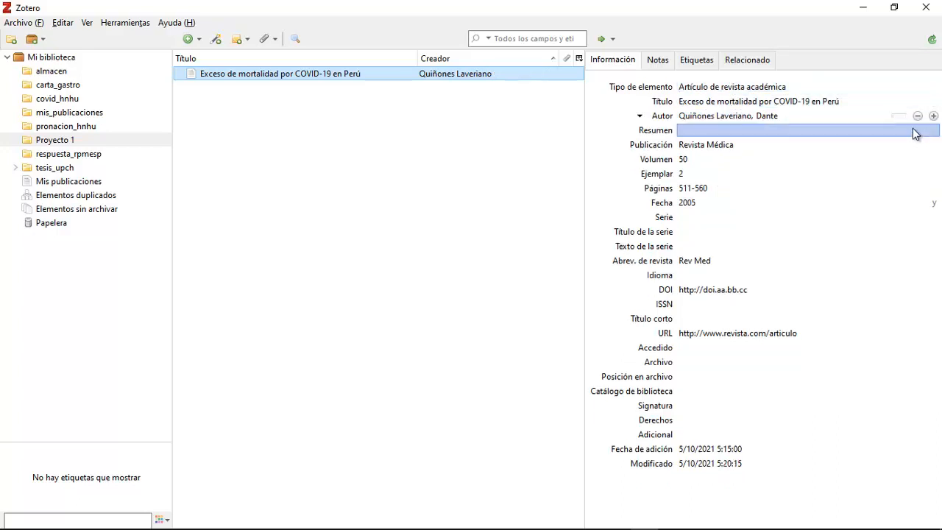
click(714, 89)
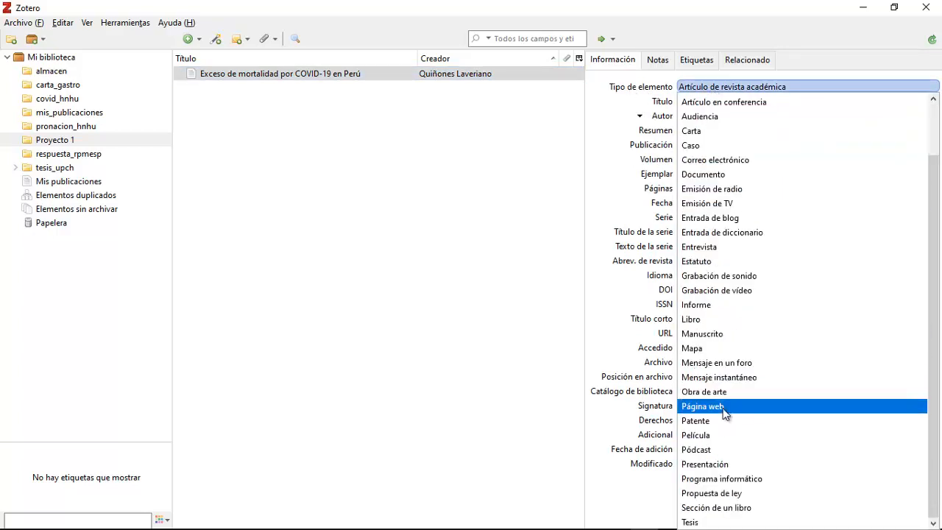
click(705, 517)
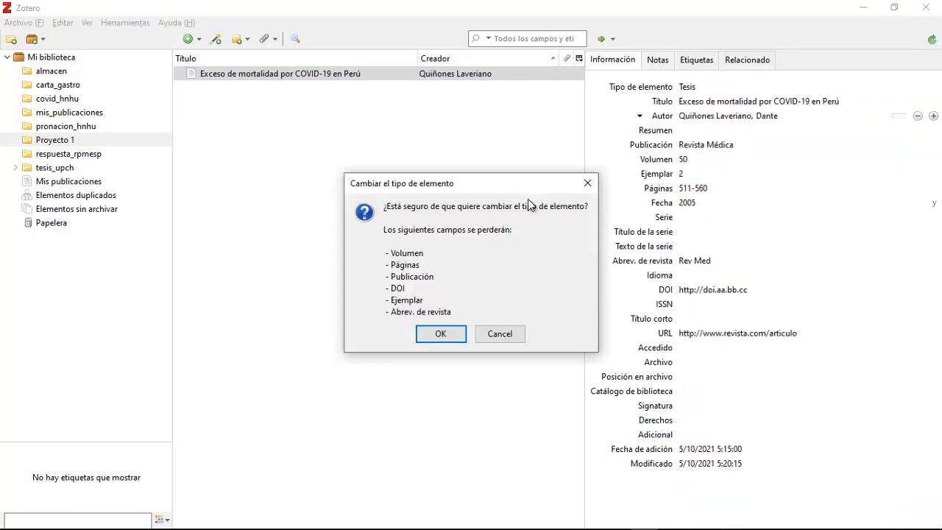
double_click(407, 253)
click(406, 267)
double_click(405, 266)
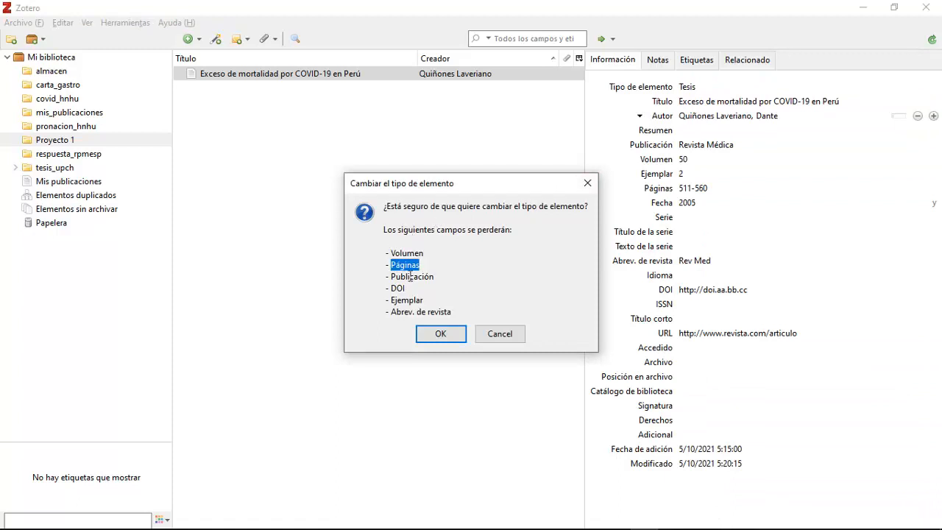
drag(390, 277, 379, 304)
click(435, 274)
click(429, 301)
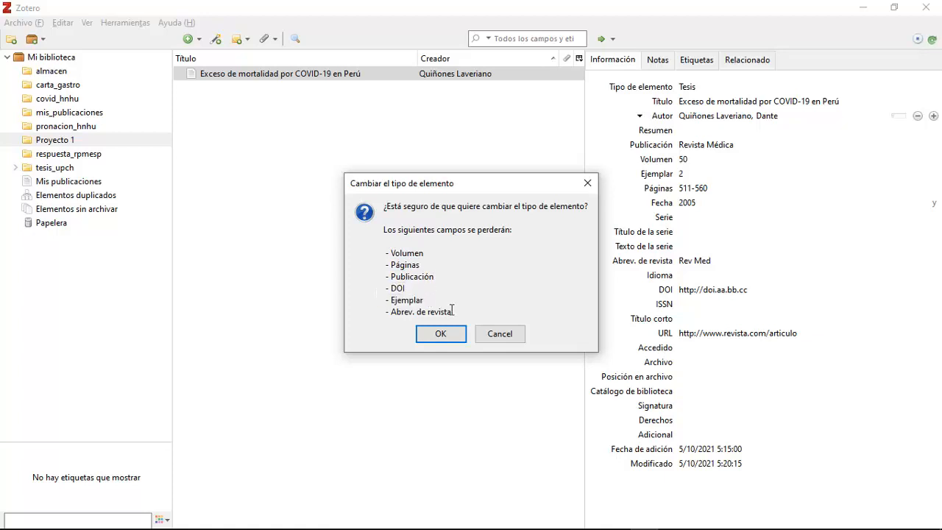
drag(451, 312, 395, 312)
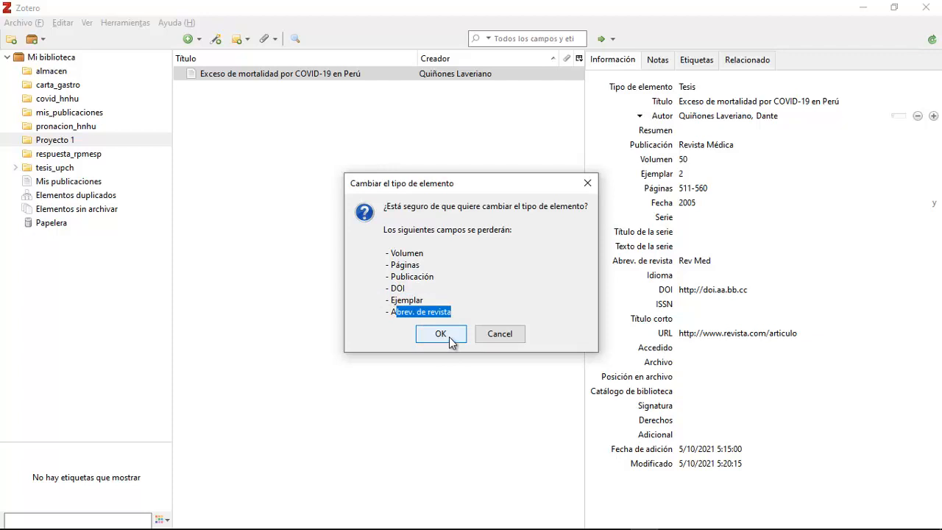
click(440, 334)
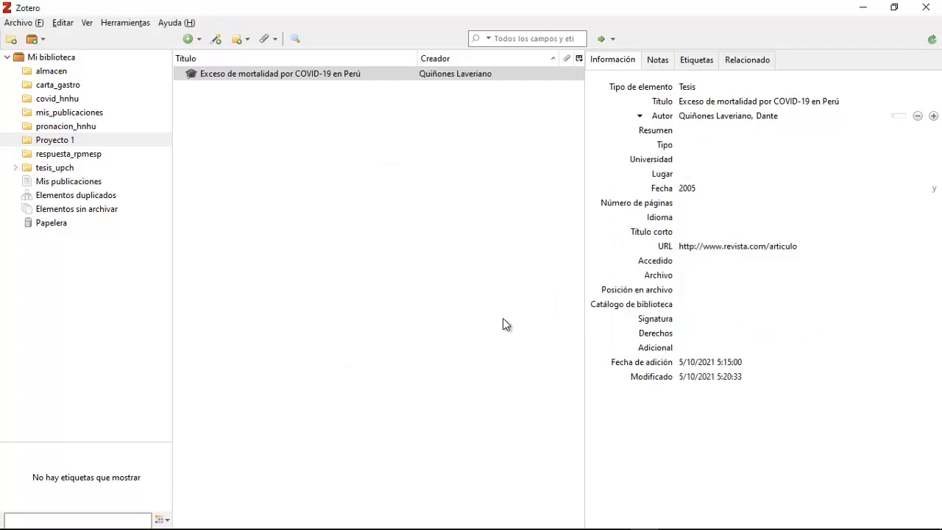
Set the thesis's Tipo field to the suggested value "Tesis de grado"
click(705, 144)
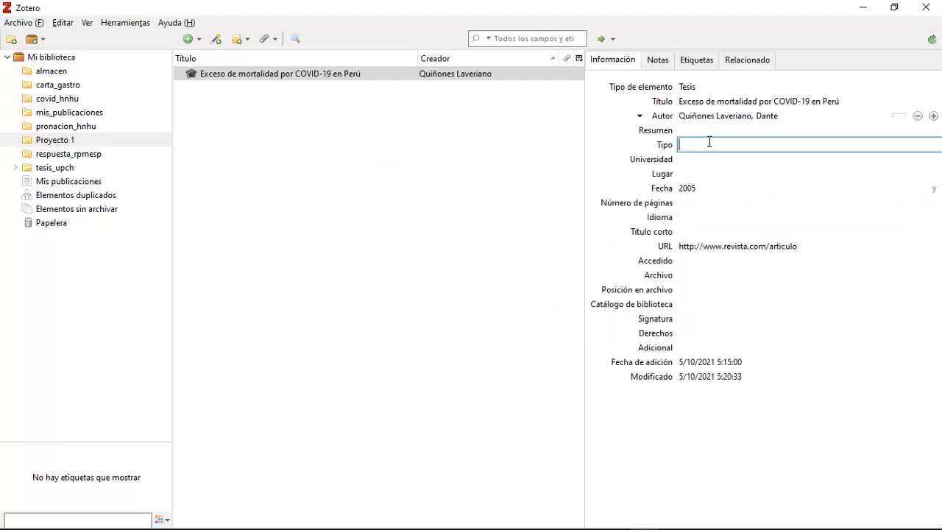
text(Tes)
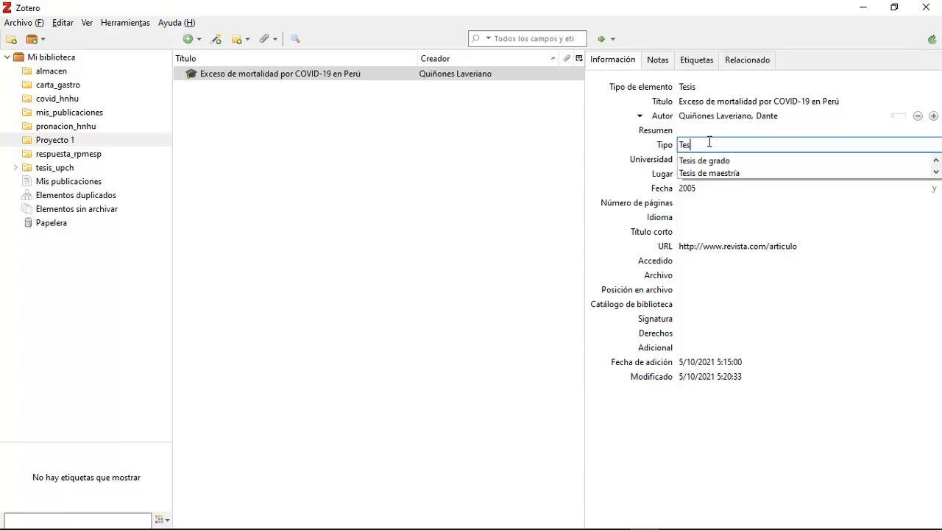
key(Down)
key(Return)
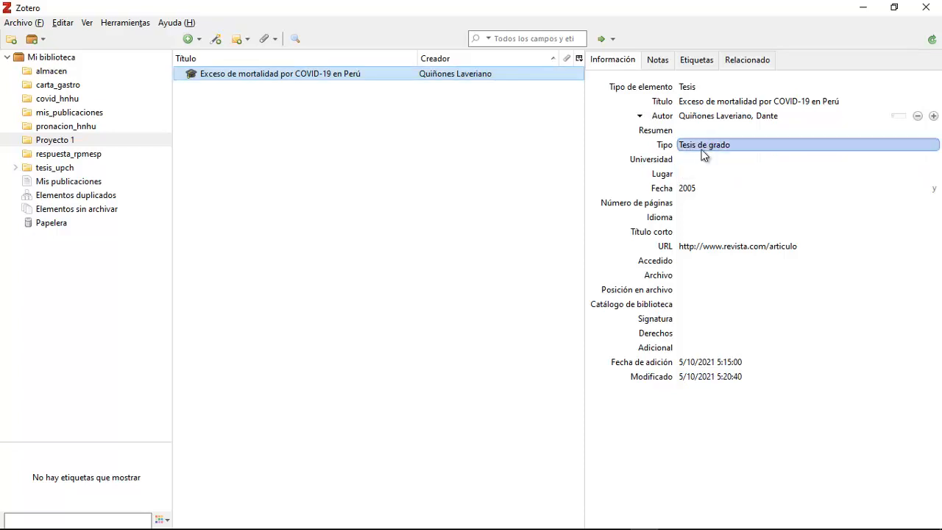
click(699, 159)
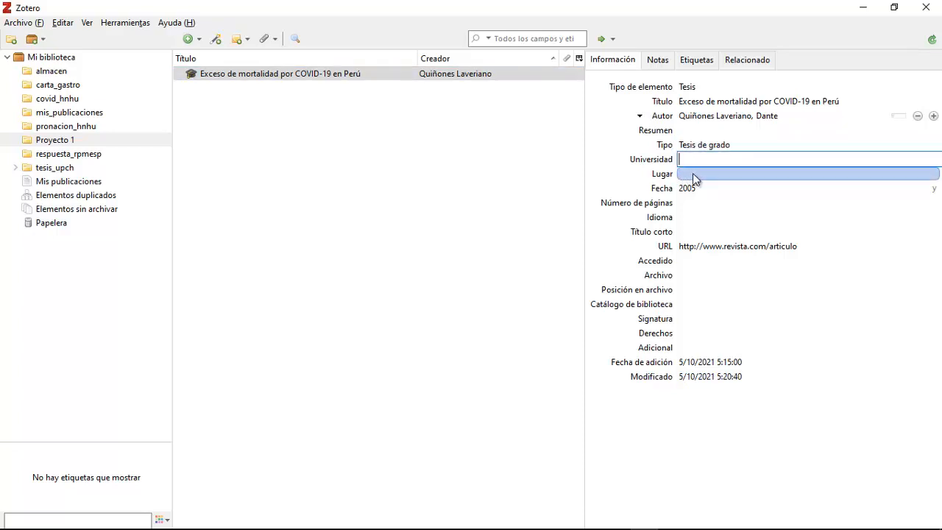
click(471, 166)
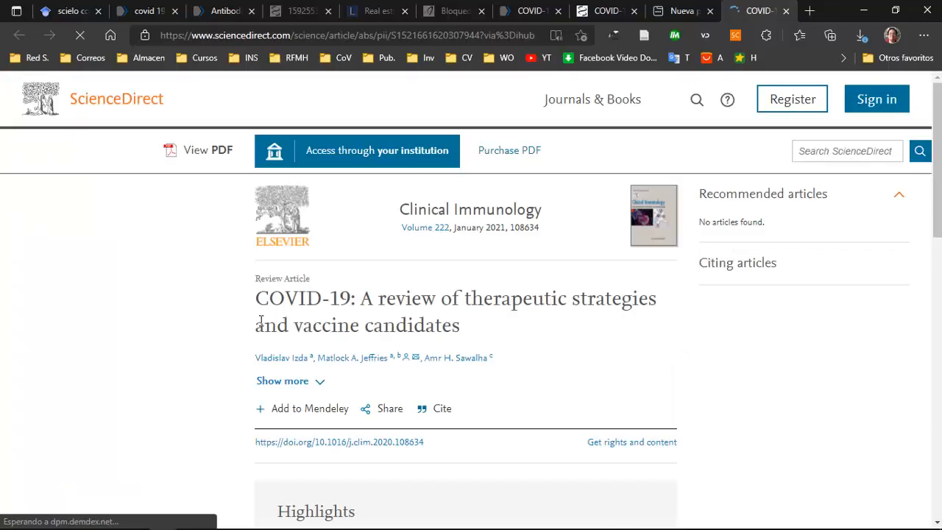
Switch to the browser and look at the title of the ScienceDirect review article on COVID-19 therapeutic strategies and vaccine candidates
key(alt+Tab)
drag(279, 298, 477, 326)
click(463, 325)
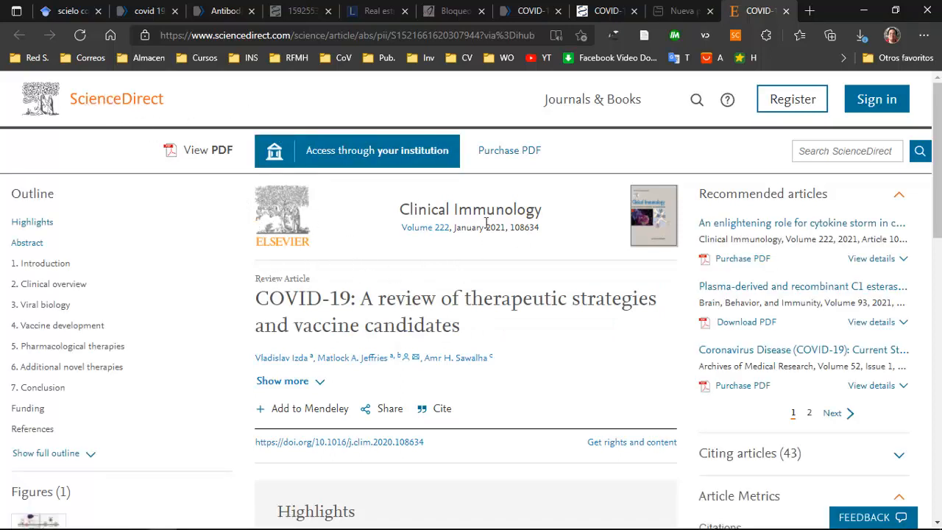
Select the Proyecto 1 collection in Zotero and save the ScienceDirect COVID-19 review article into it with the browser connector
mouse_move(473, 524)
click(645, 502)
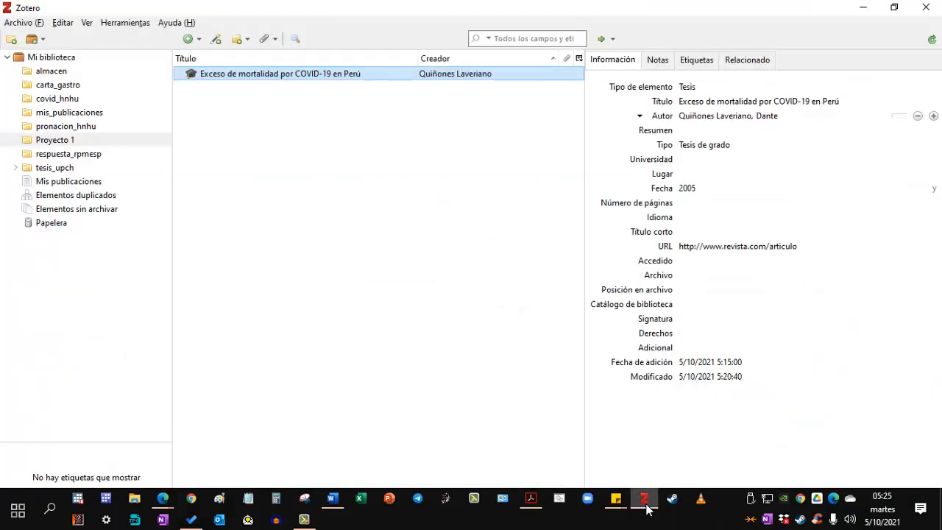
click(66, 141)
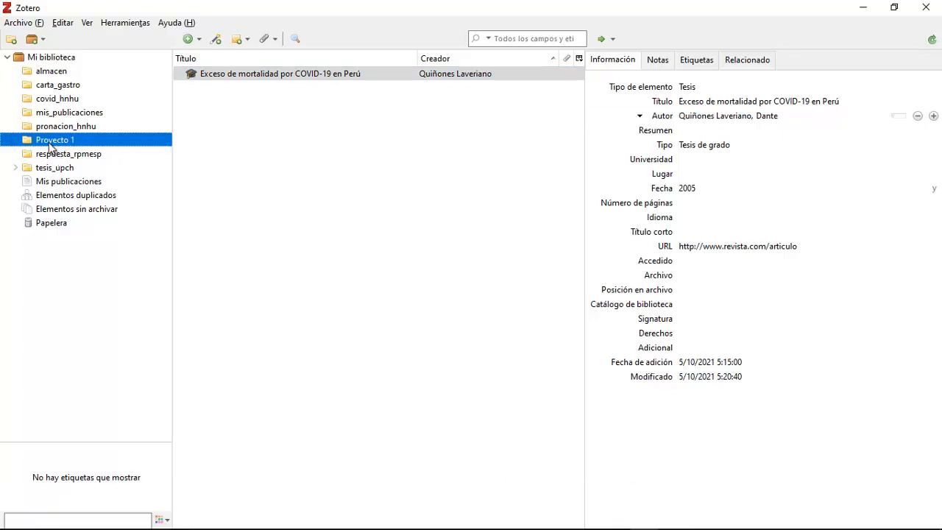
click(863, 8)
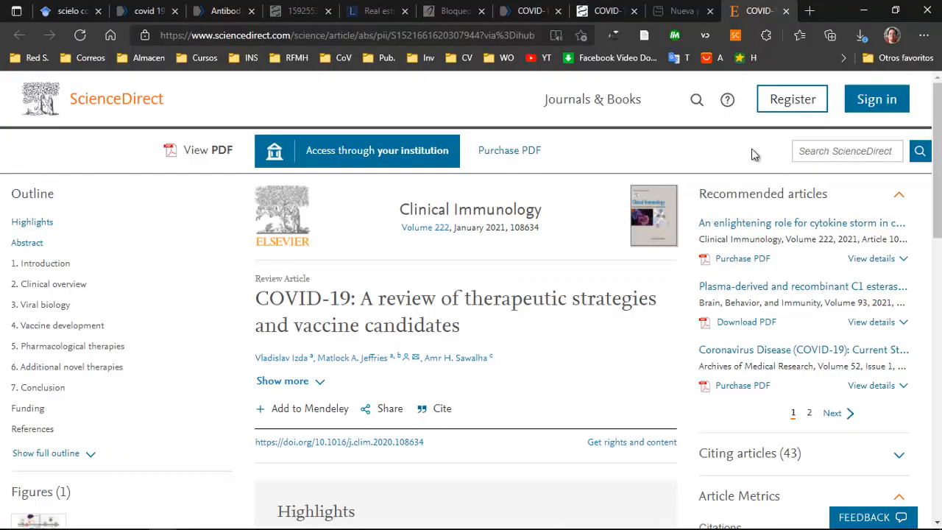
click(649, 41)
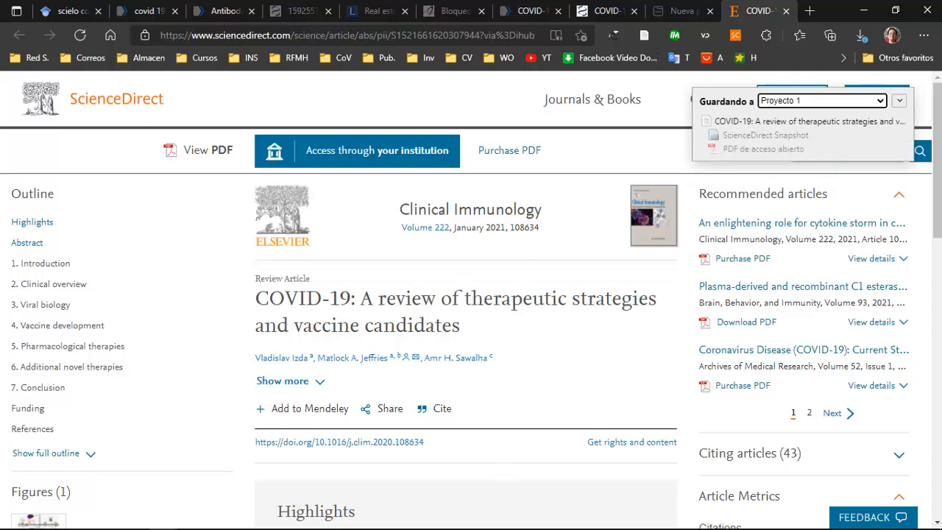
click(645, 509)
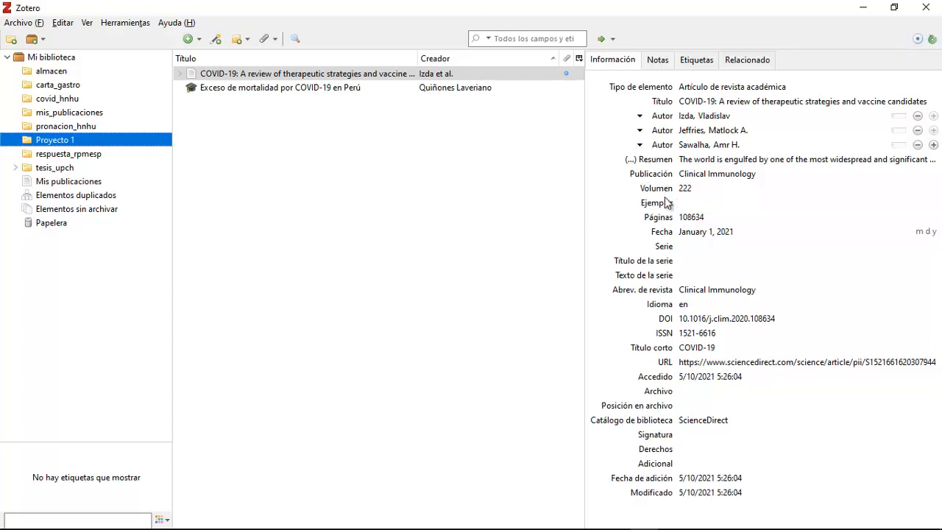
Return to the ScienceDirect page and check the article's volume and publication details under the journal name
key(alt+Tab)
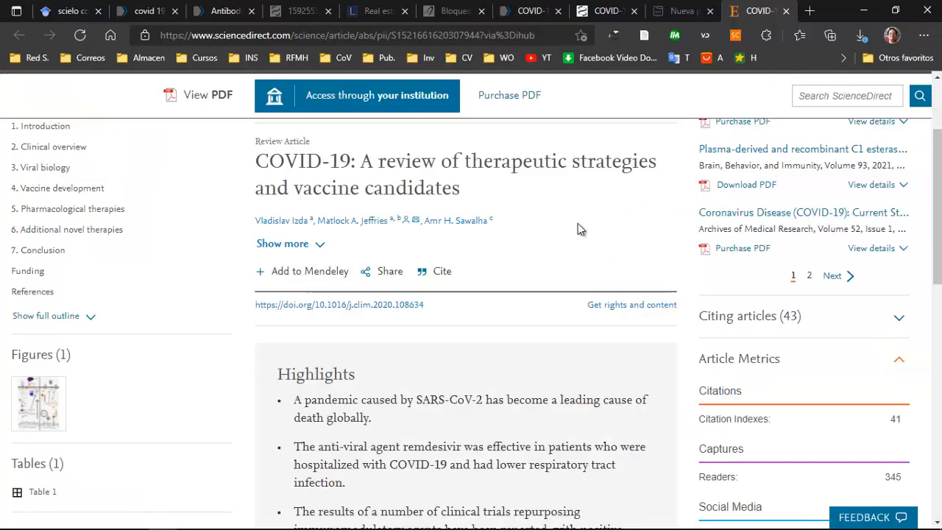
scroll(577, 229, up, 2)
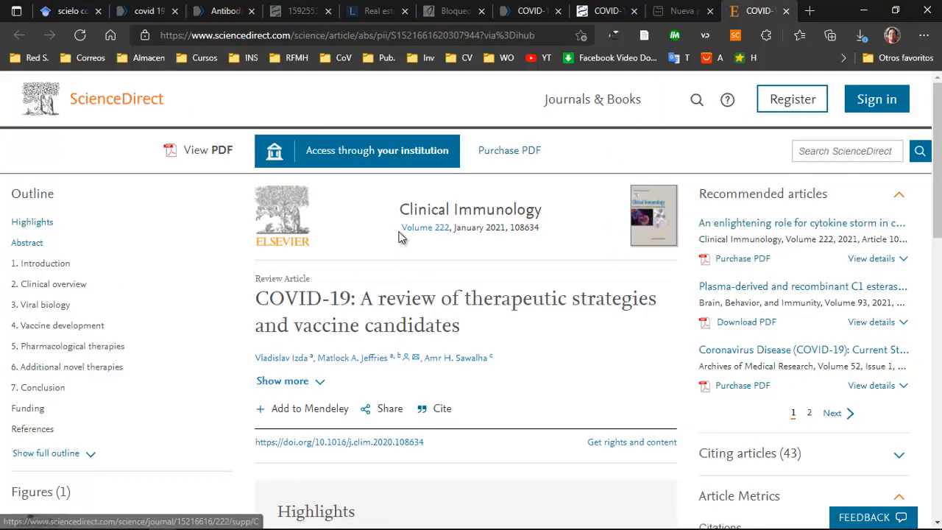
drag(399, 233, 447, 230)
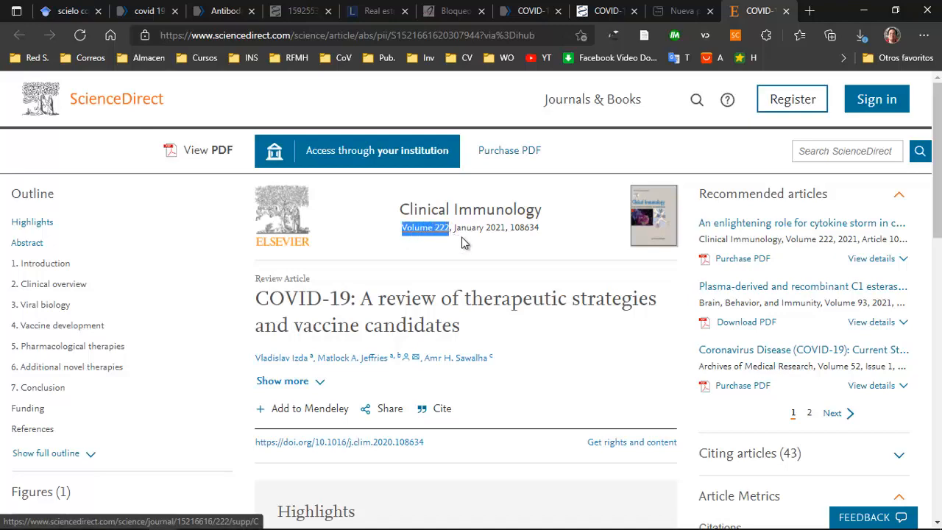
click(474, 245)
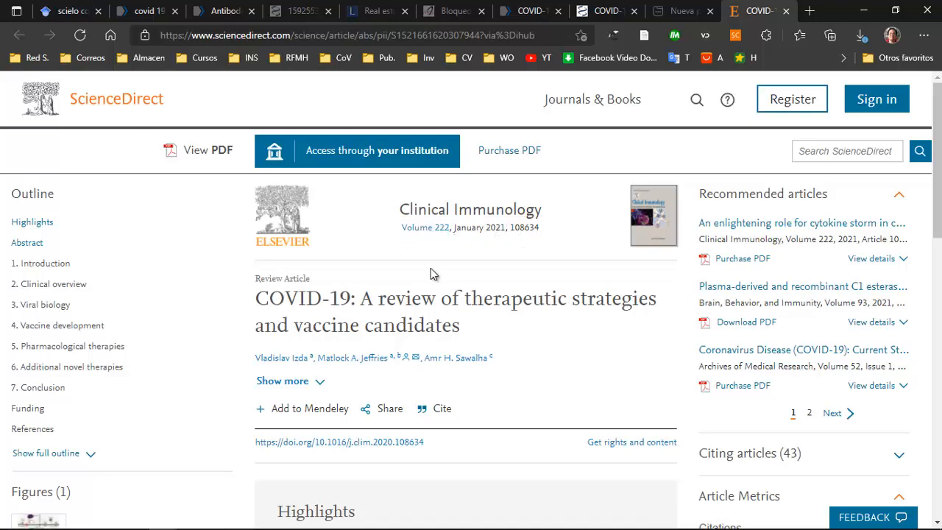
scroll(505, 323, down, 1)
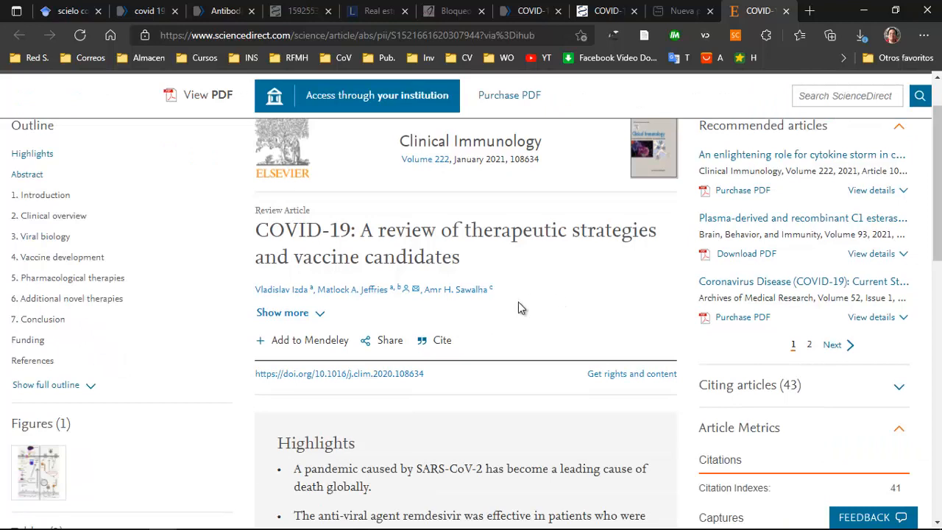
Export the ScienceDirect article's citation to text and review the journal, volume, year and page details in the downloaded file
click(431, 343)
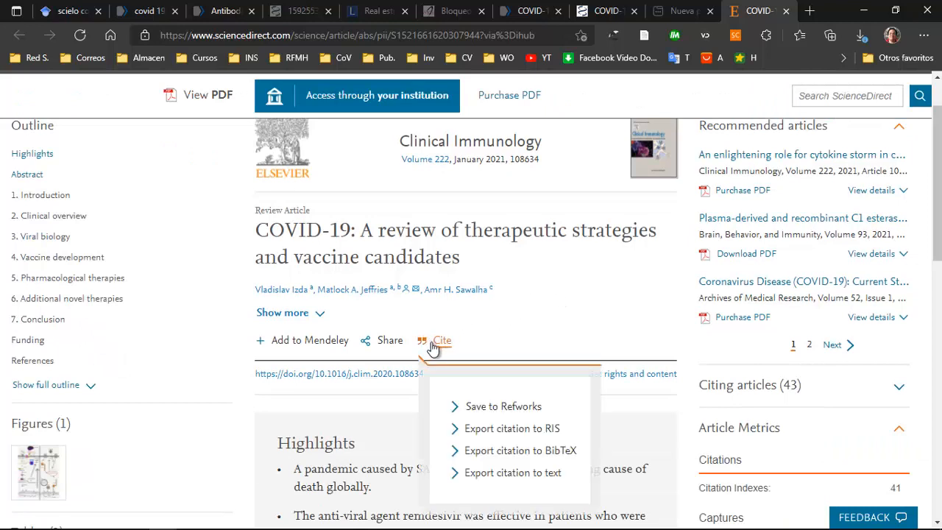
click(512, 473)
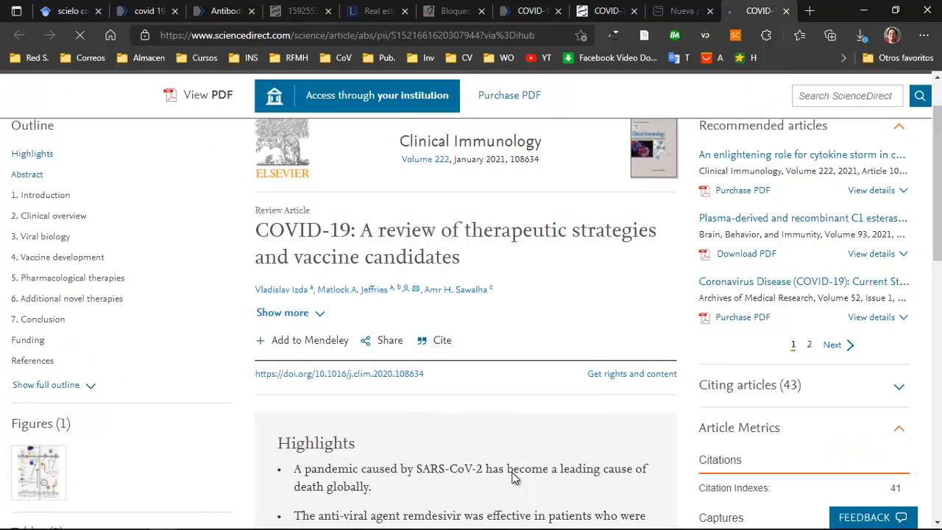
click(690, 106)
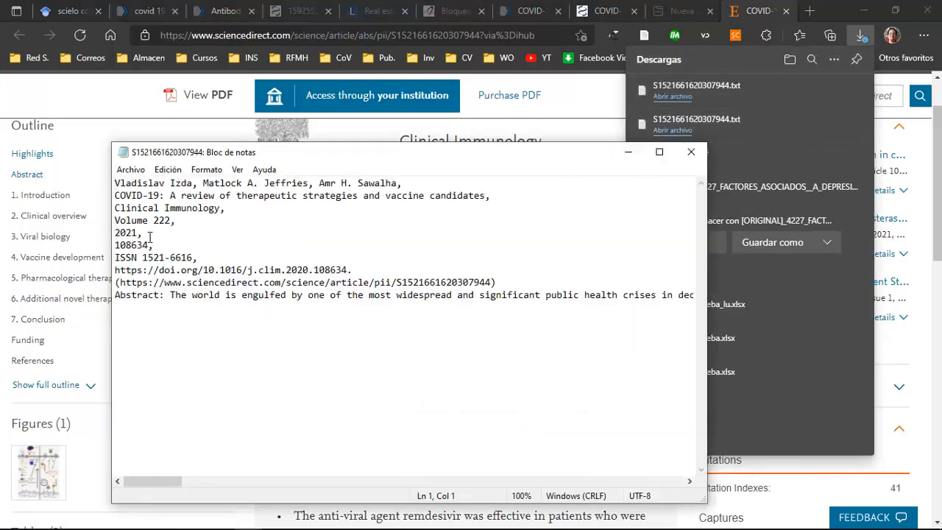
drag(116, 209, 506, 284)
click(506, 284)
click(508, 132)
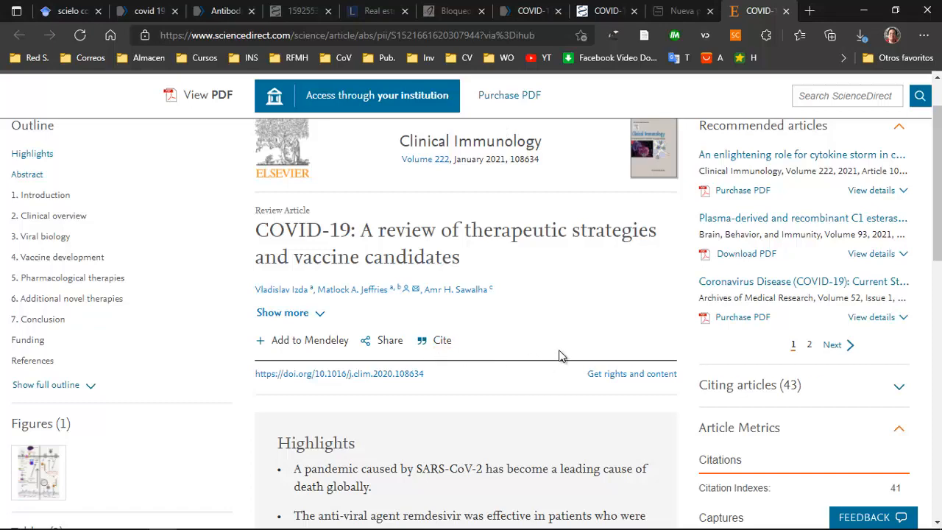
Switch to Zotero and examine the saved article's imported fields, including title, authors, publication, pages, date, ISSN and URL
mouse_move(506, 525)
click(641, 503)
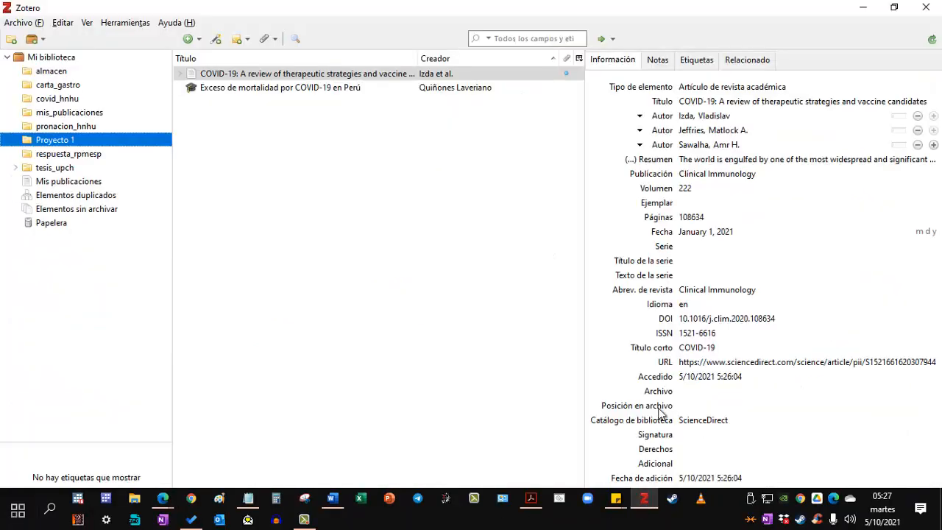
click(443, 76)
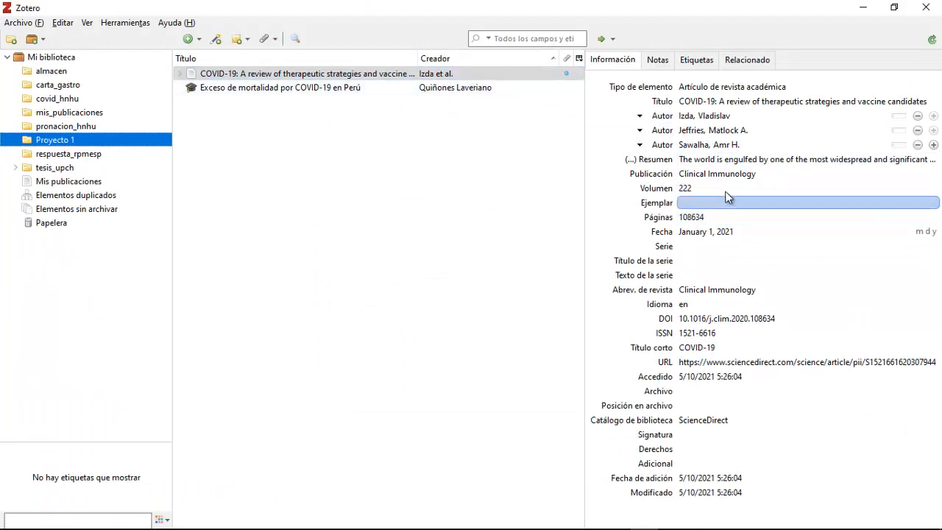
click(778, 134)
click(708, 175)
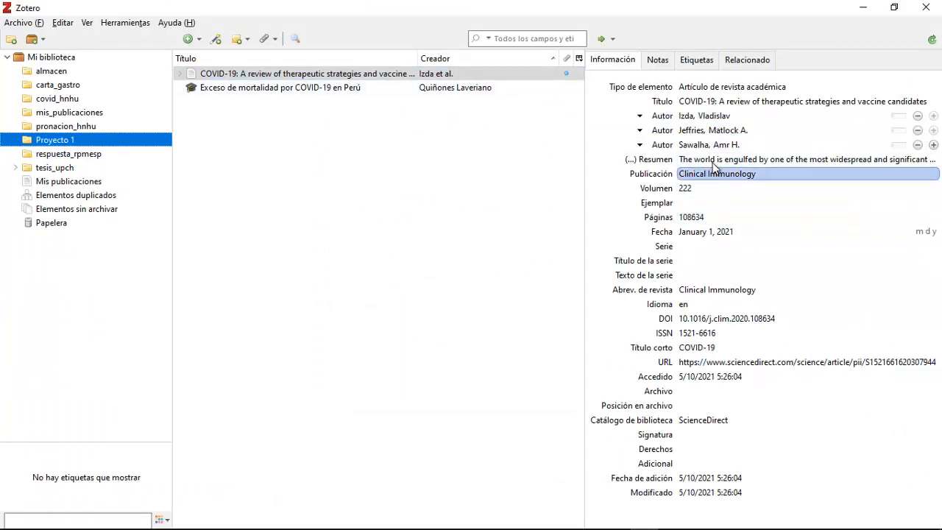
click(721, 117)
click(726, 105)
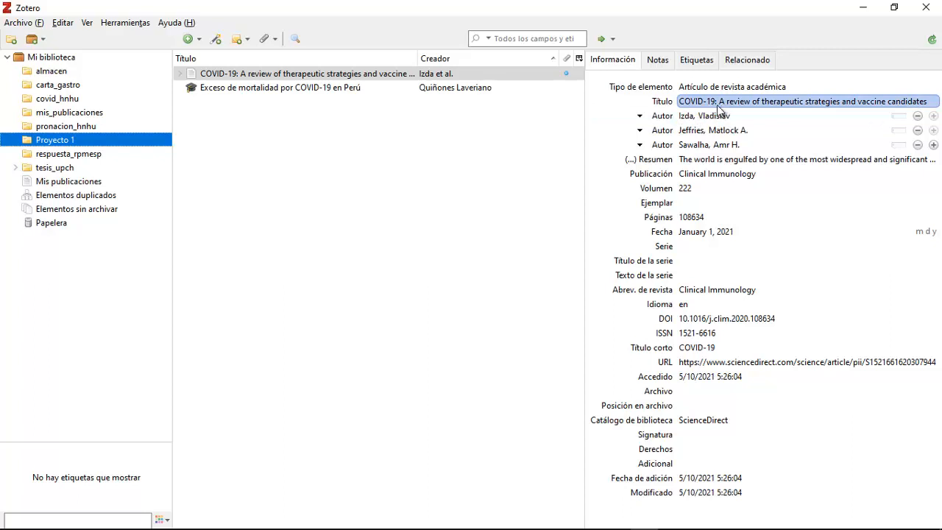
click(688, 116)
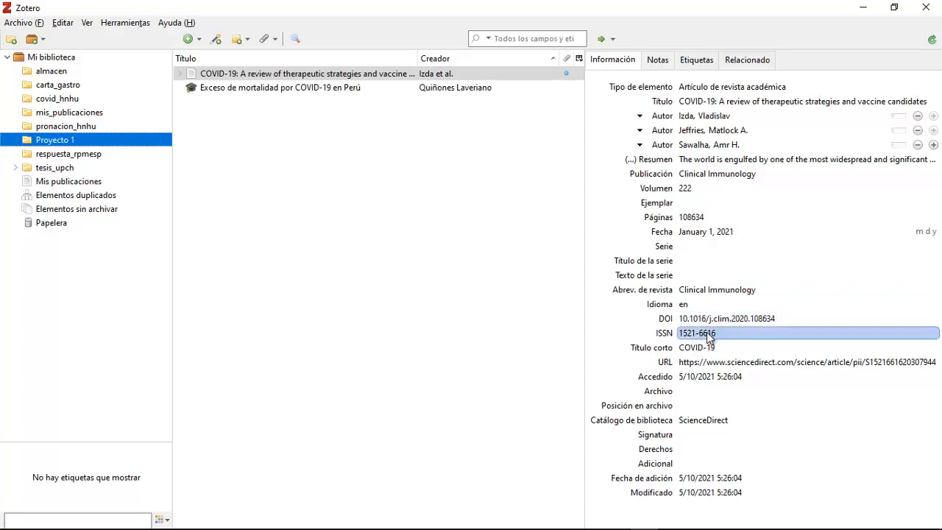
click(699, 362)
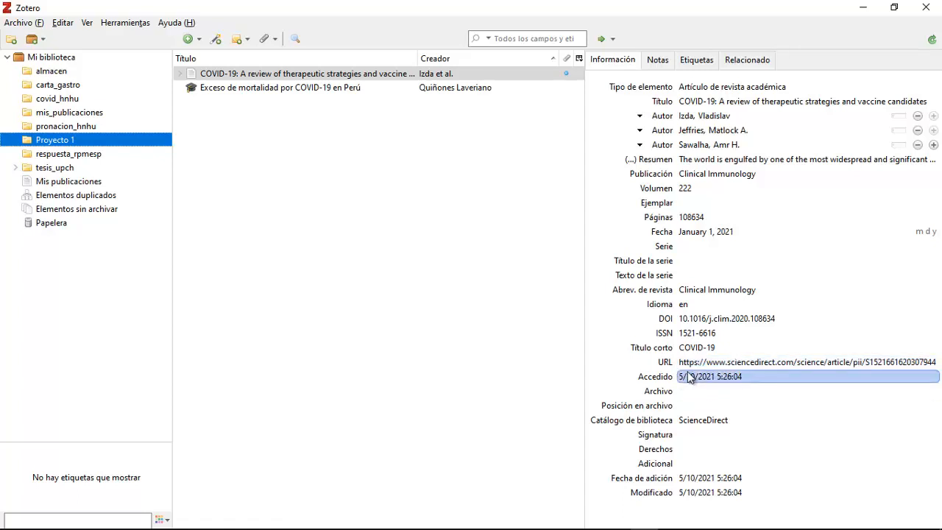
click(703, 218)
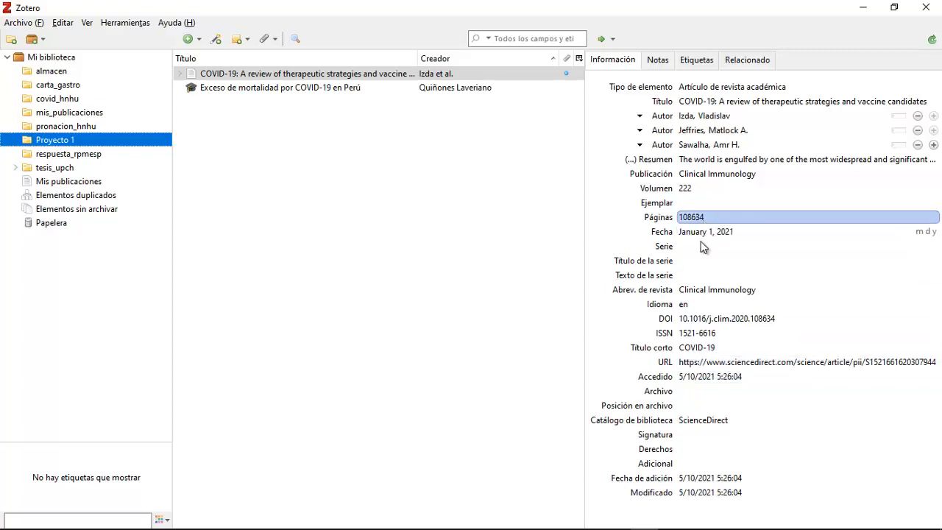
click(686, 230)
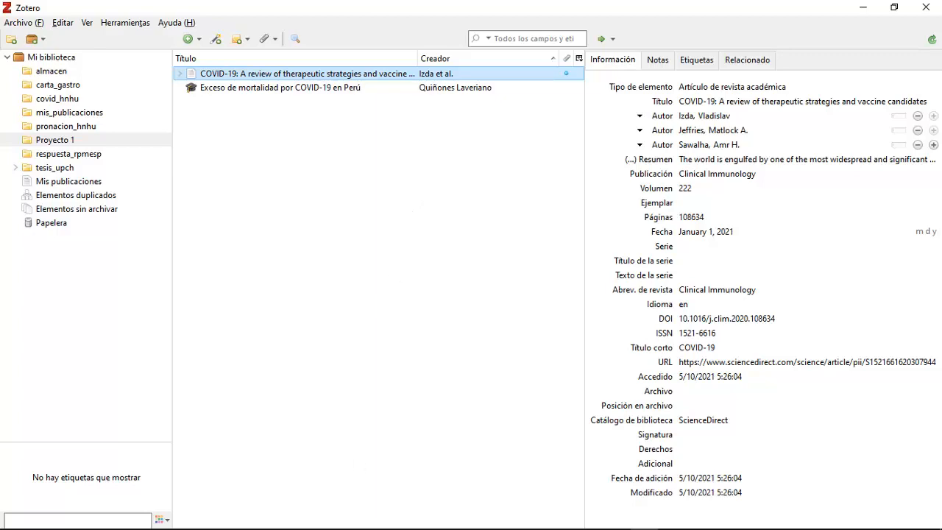
Switch to the browser and look over the SciELO article on the erector spinae block and the neighbouring COVID-19 article page
mouse_move(186, 506)
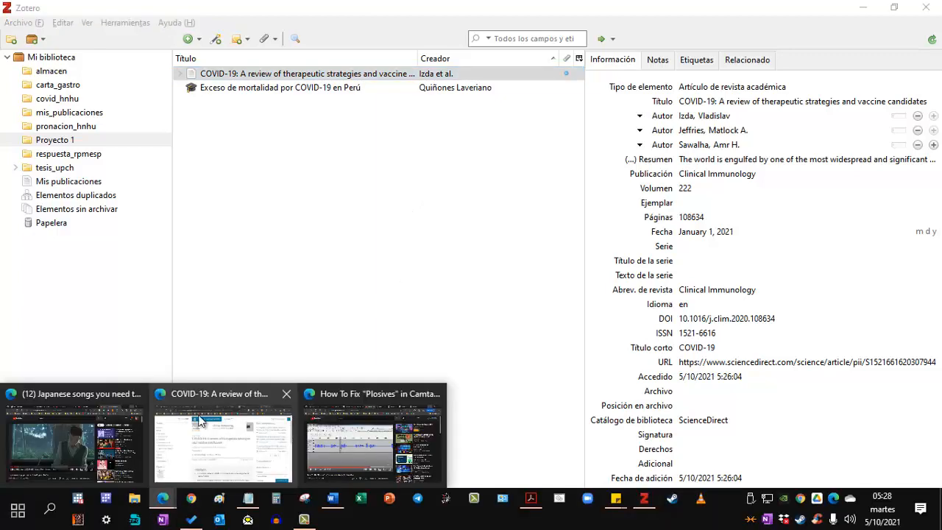
click(220, 434)
scroll(430, 261, up, 1)
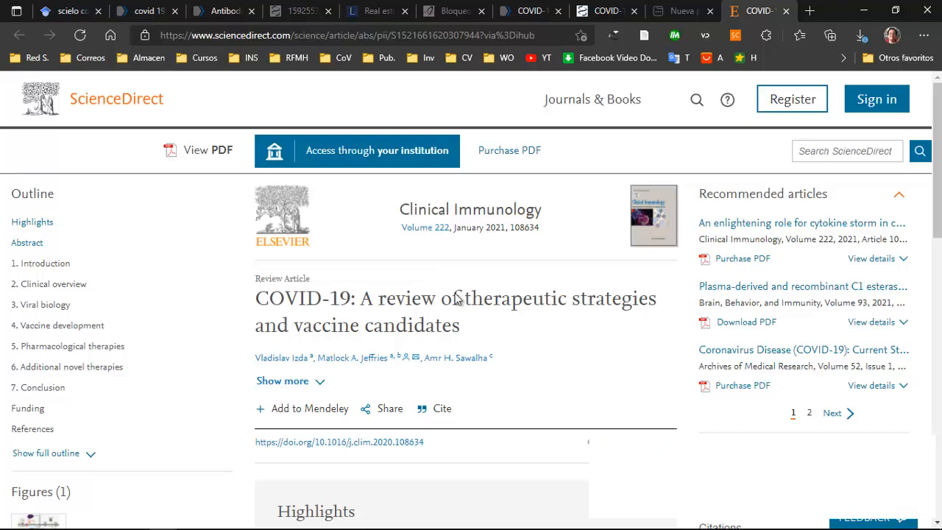
click(450, 11)
double_click(421, 209)
drag(360, 233, 364, 263)
click(361, 258)
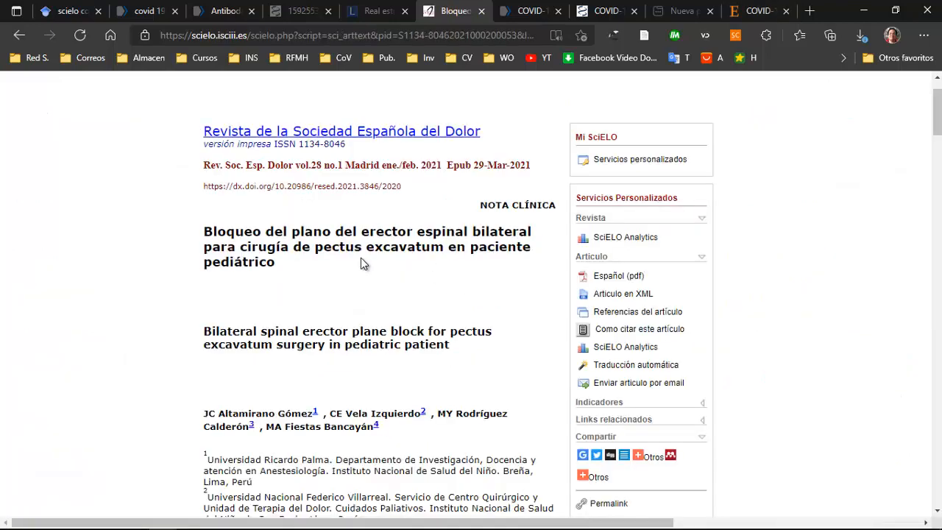
scroll(360, 257, up, 1)
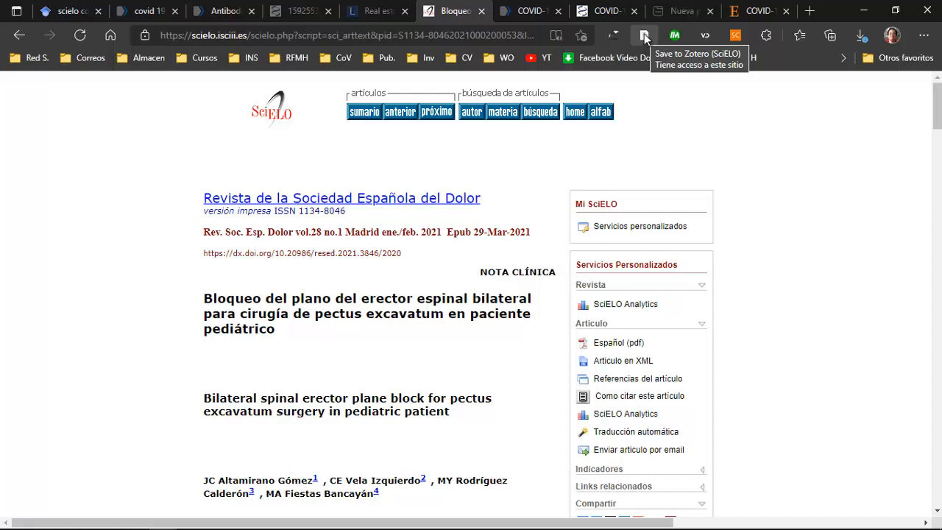
click(524, 11)
drag(129, 269, 328, 298)
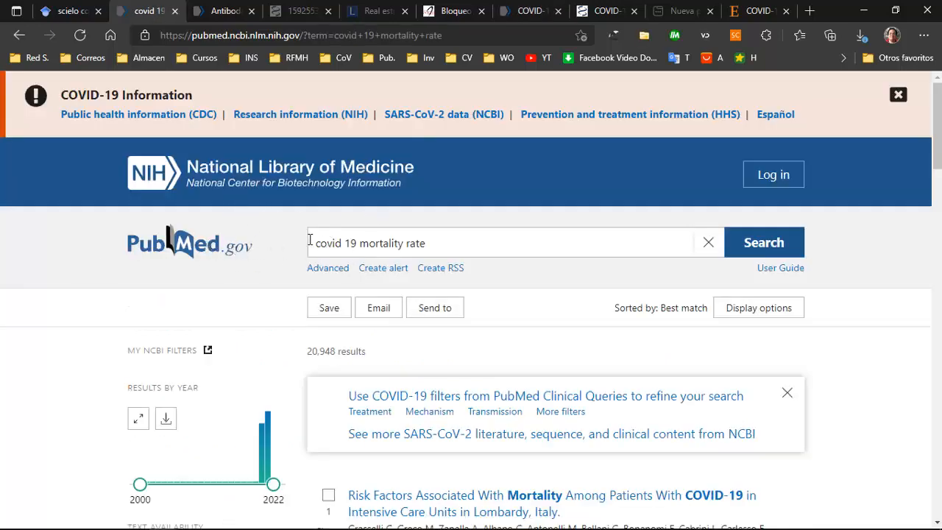
Examine the PubMed search results for "covid 19 mortality rate"
click(310, 241)
drag(311, 242, 446, 240)
click(452, 217)
scroll(452, 225, down, 3)
scroll(373, 352, down, 2)
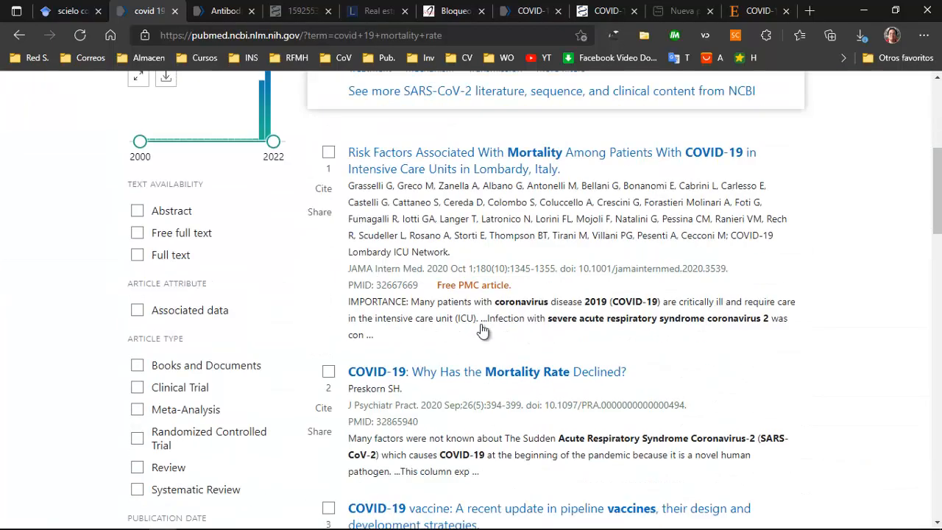
scroll(482, 331, down, 4)
drag(938, 248, 937, 150)
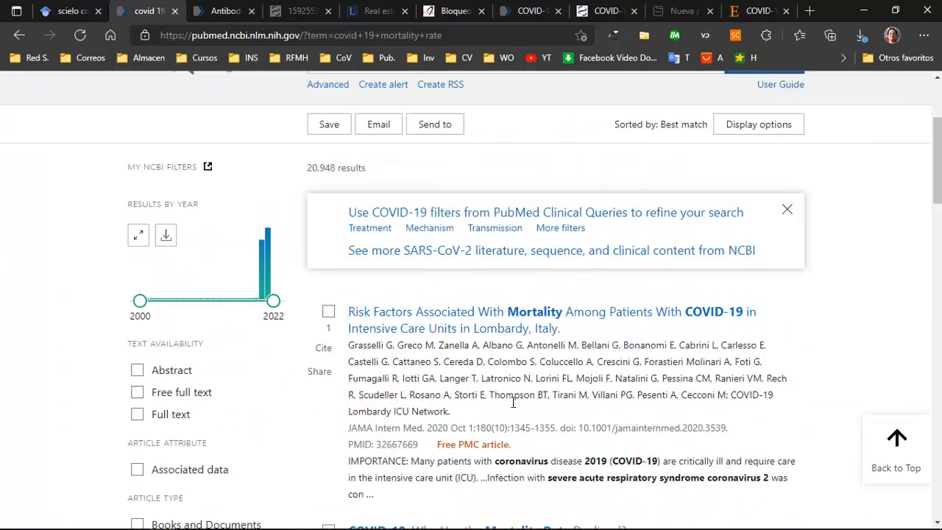
scroll(545, 363, up, 2)
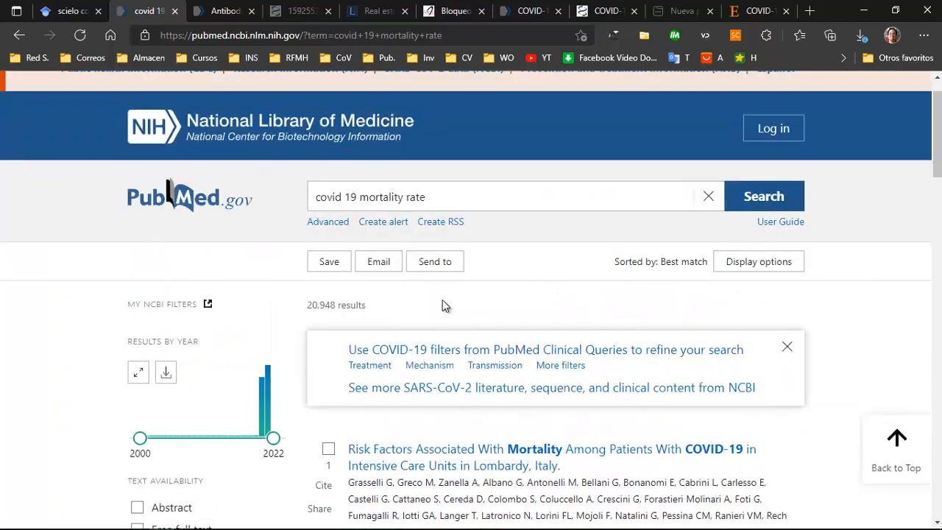
Import "Emerging treatment strategies for COVID-19 infection" and "The novel coronavirus Disease-2019 (COVID-19)" from the PubMed results into Proyecto 1 with the Zotero connector
click(644, 35)
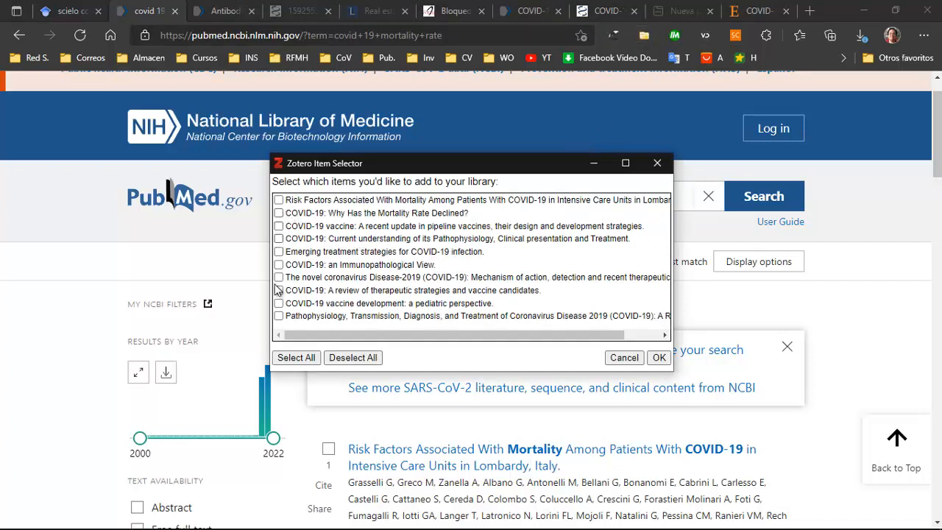
click(279, 251)
click(278, 264)
click(279, 264)
click(279, 278)
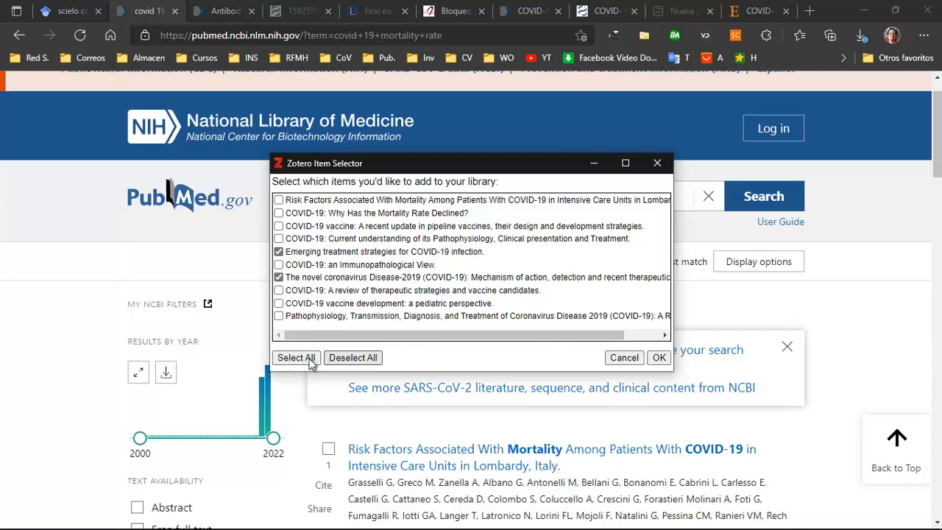
click(658, 357)
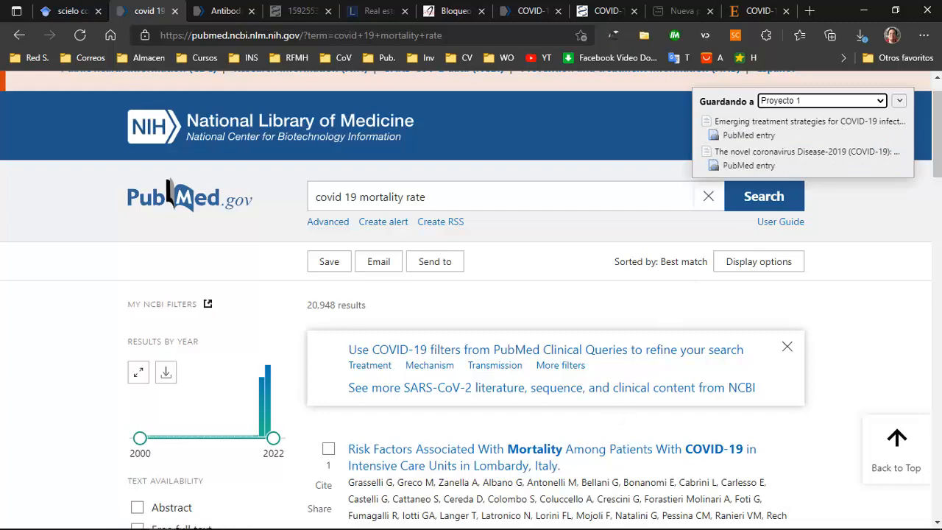
Switch to Zotero and compare the imported fields of the two new PubMed articles, including authors, publication, volume, pages, date and DOI
mouse_move(609, 516)
click(644, 502)
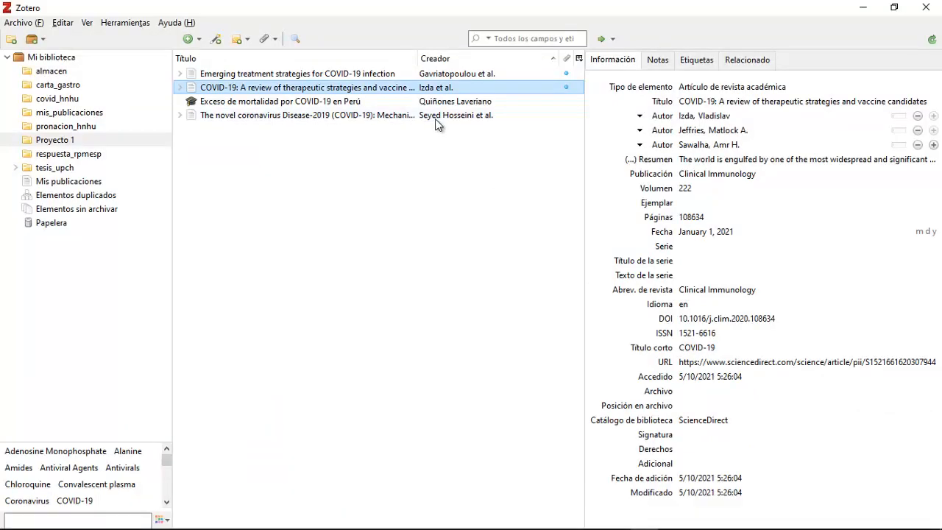
click(486, 75)
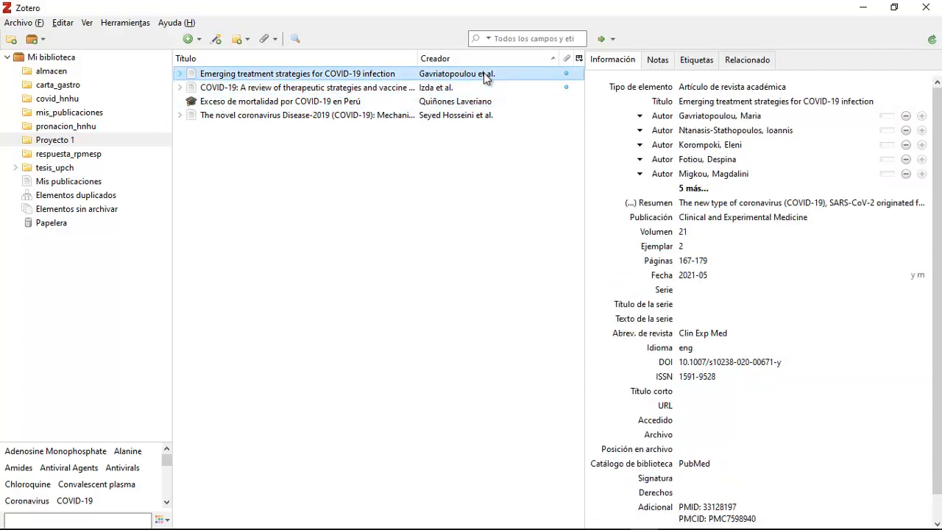
click(479, 116)
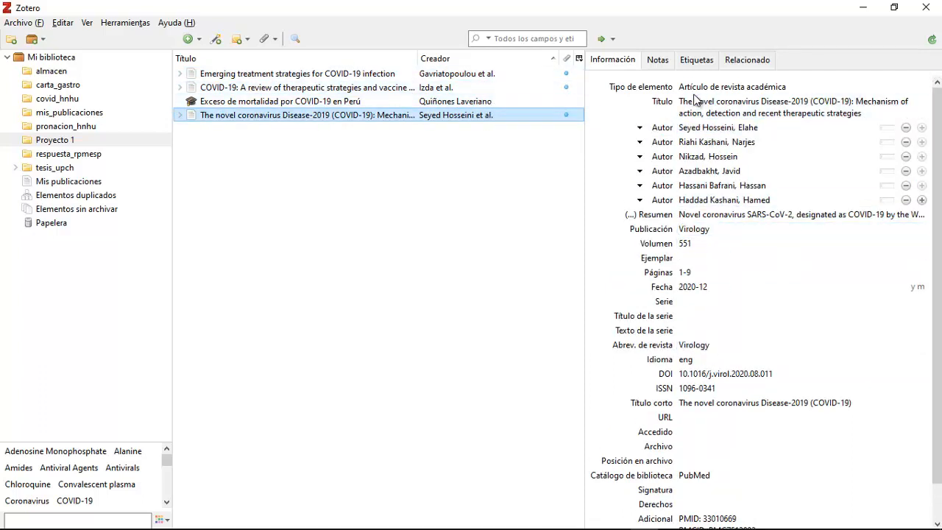
click(720, 105)
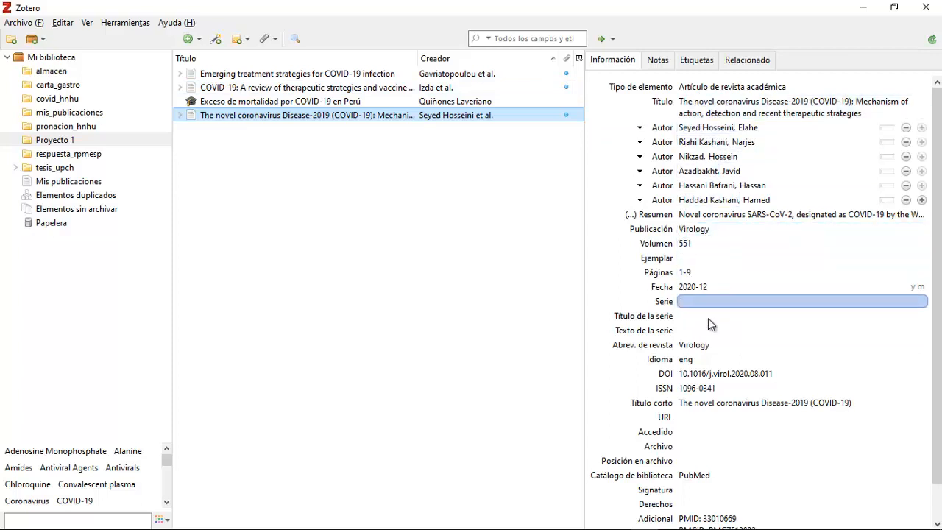
click(719, 157)
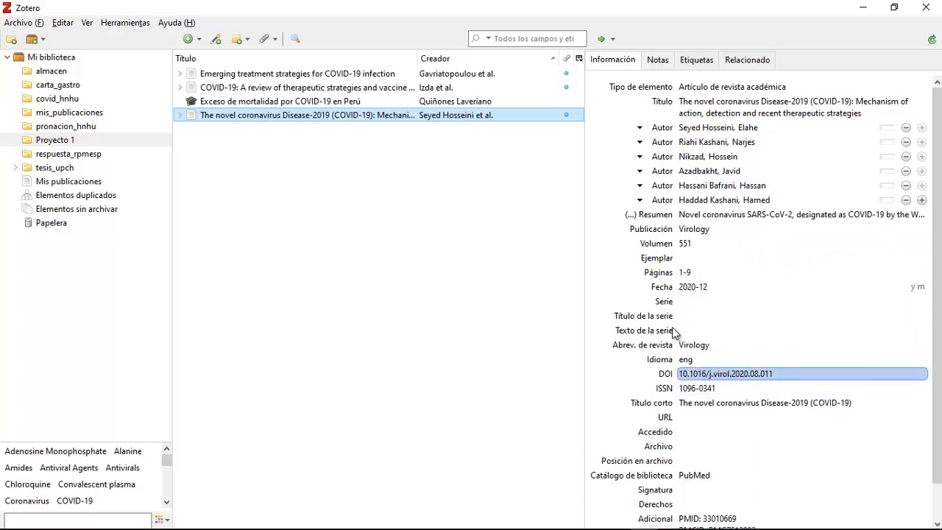
click(445, 74)
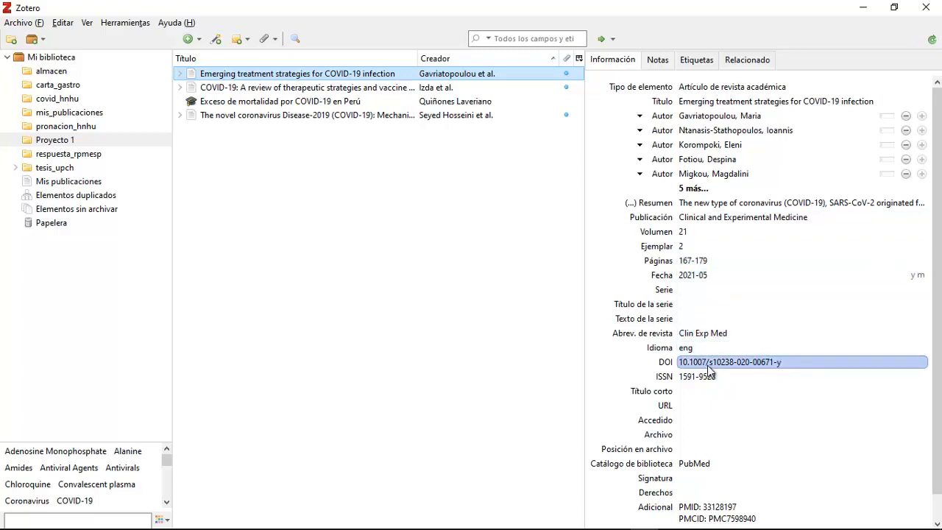
click(482, 118)
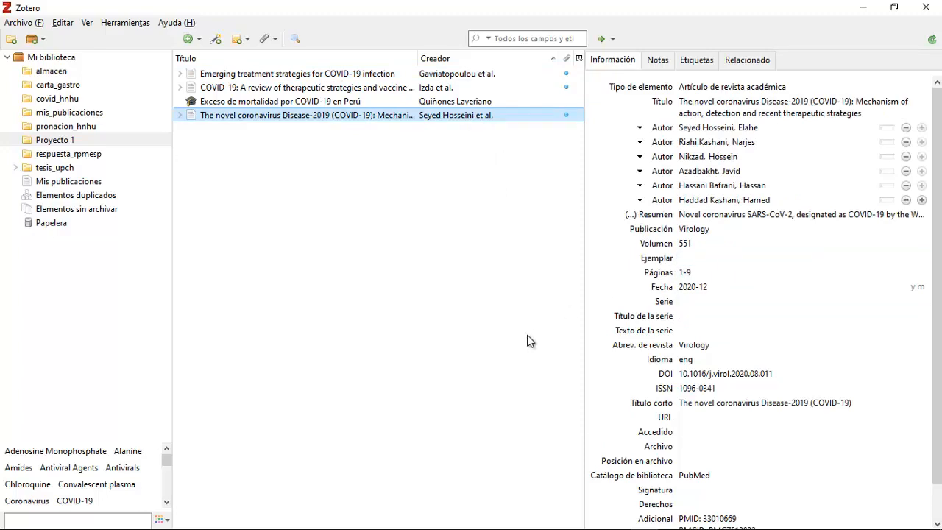
Switch to the browser's Google Scholar results for "scielo covid", view the items the Zotero connector offers to import, and cancel the selection
click(161, 503)
click(188, 456)
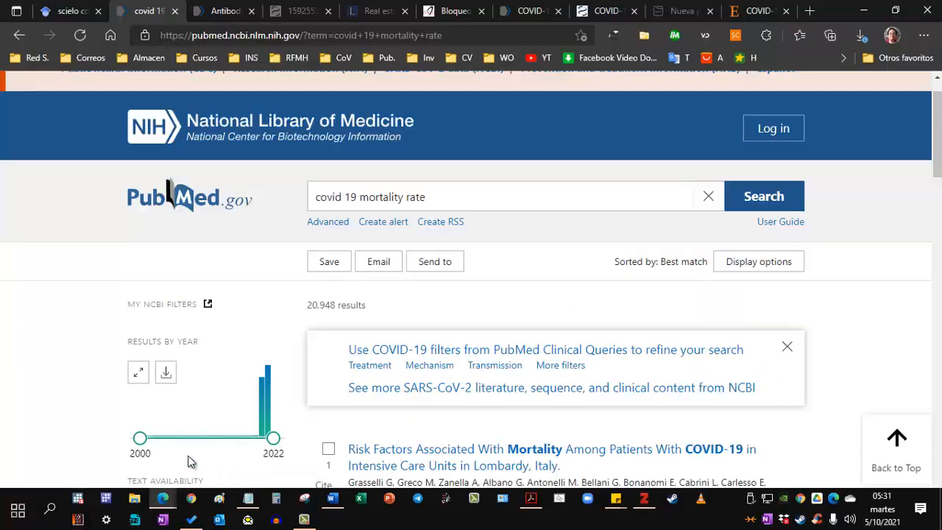
click(70, 11)
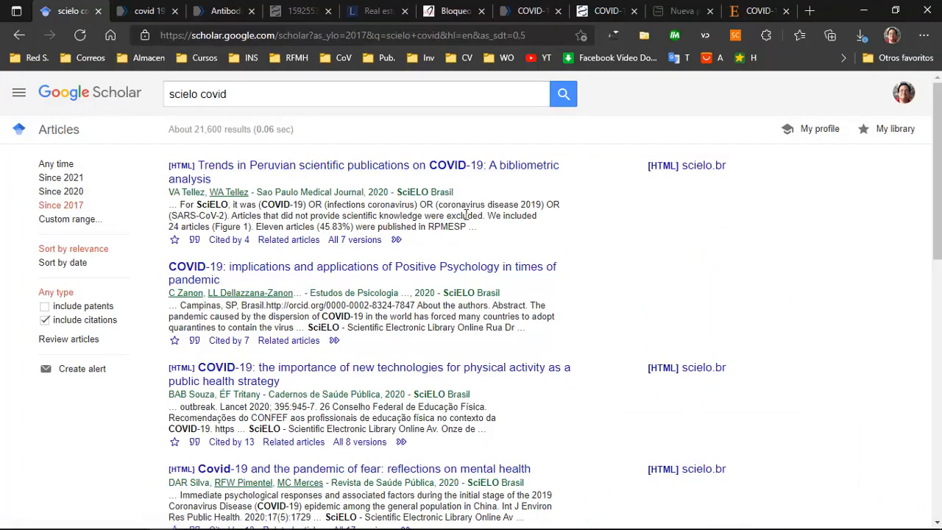
scroll(416, 342, down, 5)
scroll(416, 342, down, 4)
scroll(398, 353, up, 12)
click(644, 36)
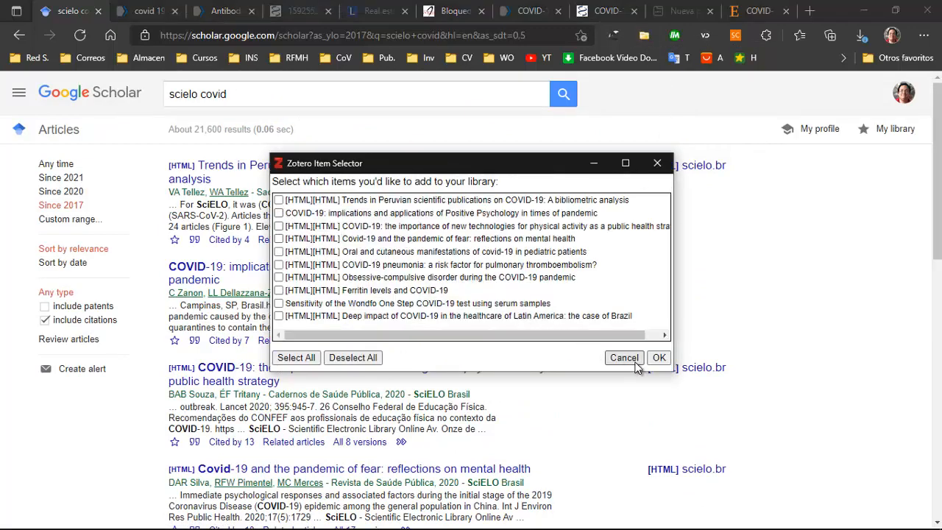
click(624, 358)
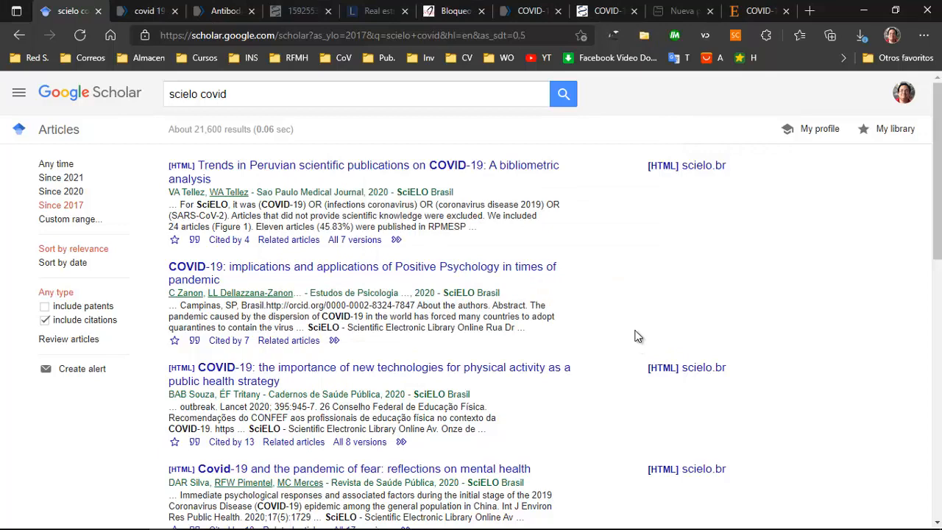
click(809, 11)
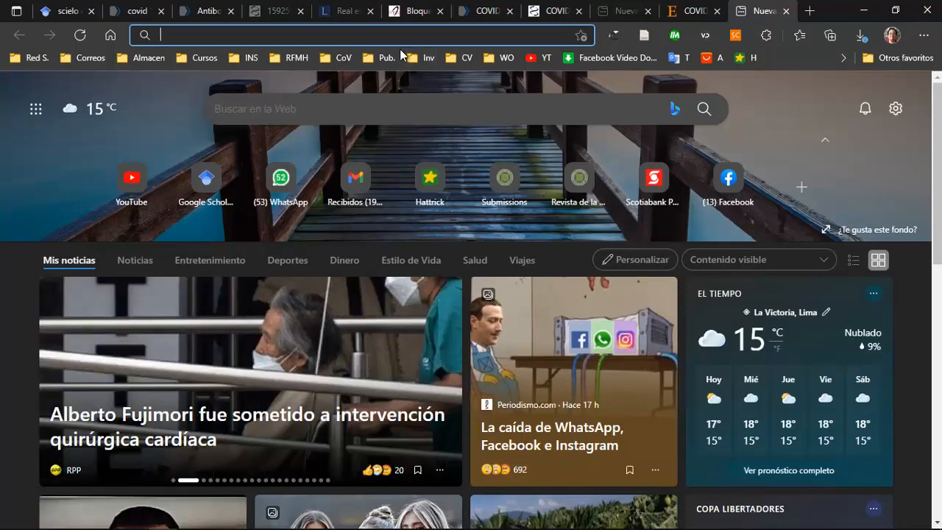
text(https://repositorio.urp.edu.pe/handle/URP/4173)
key(Return)
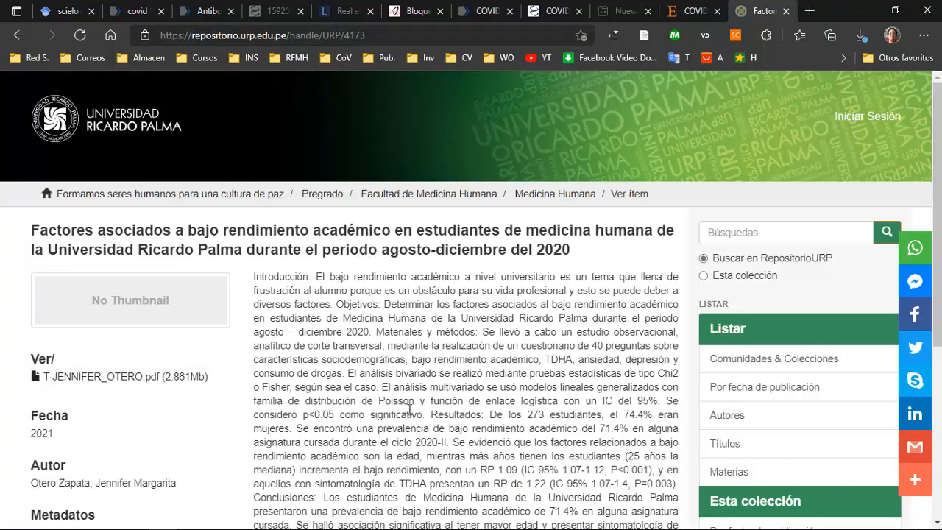
scroll(412, 414, down, 3)
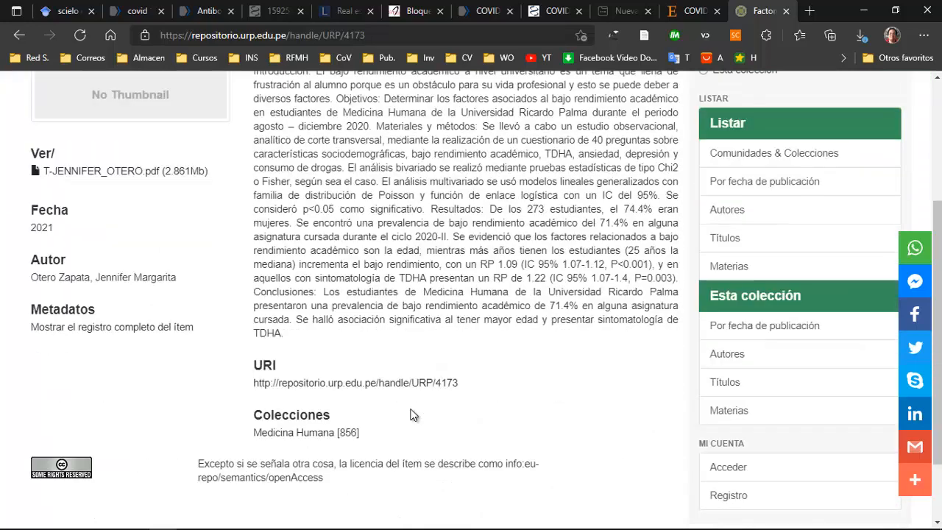
scroll(358, 324, up, 3)
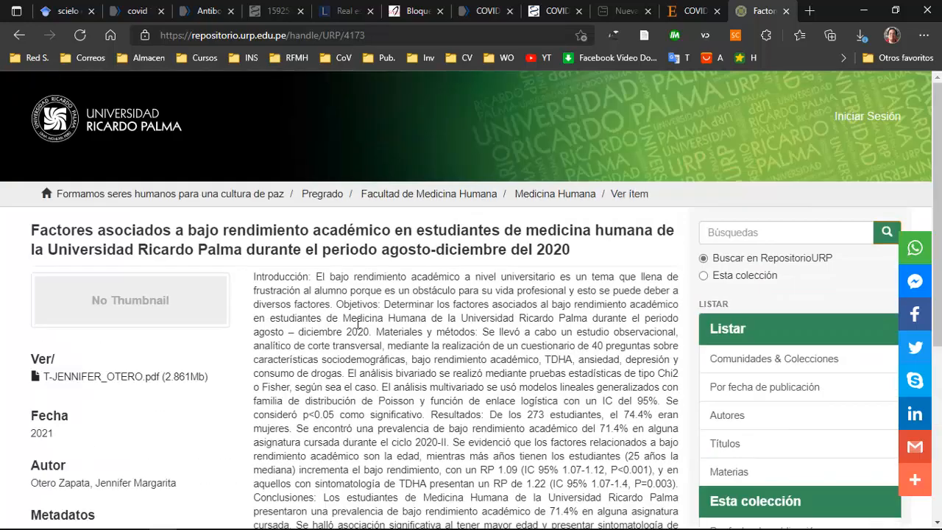
click(646, 40)
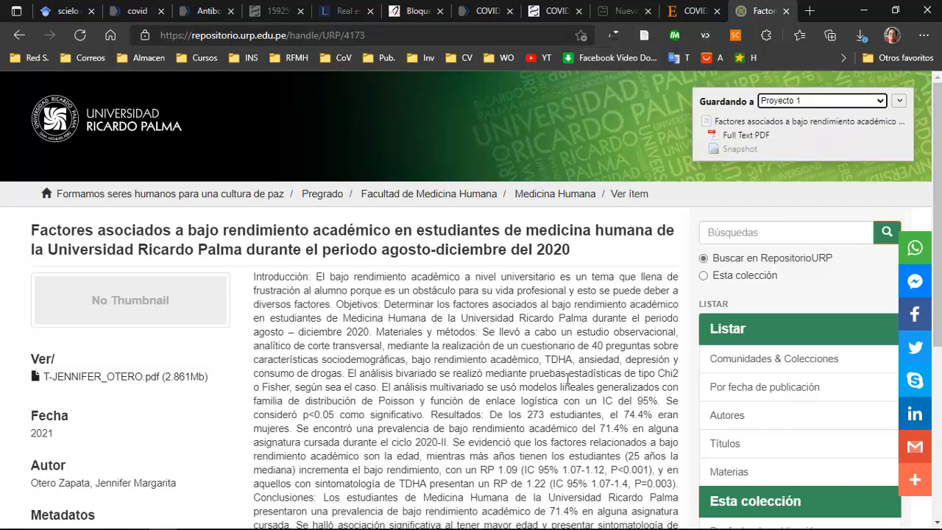
Switch to Zotero and change the item type of the imported Universidad Ricardo Palma record to Tesis
mouse_move(529, 526)
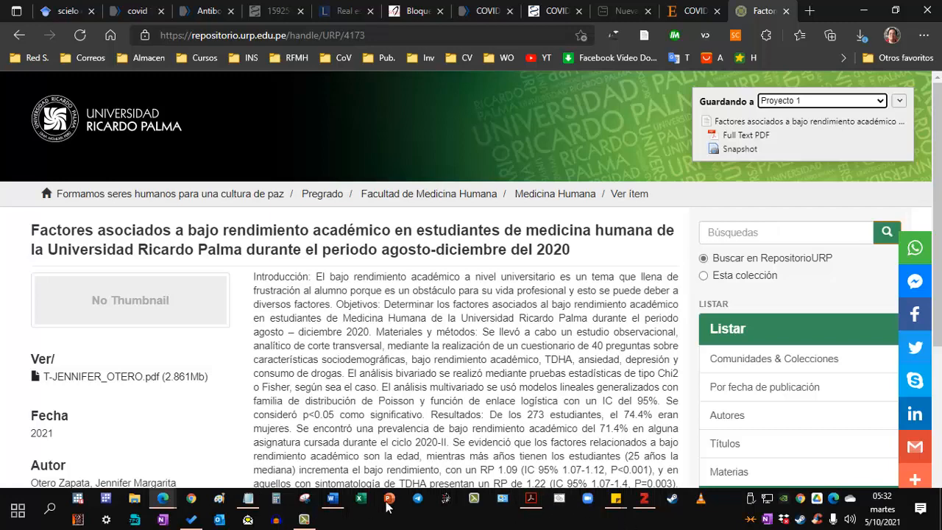
click(641, 505)
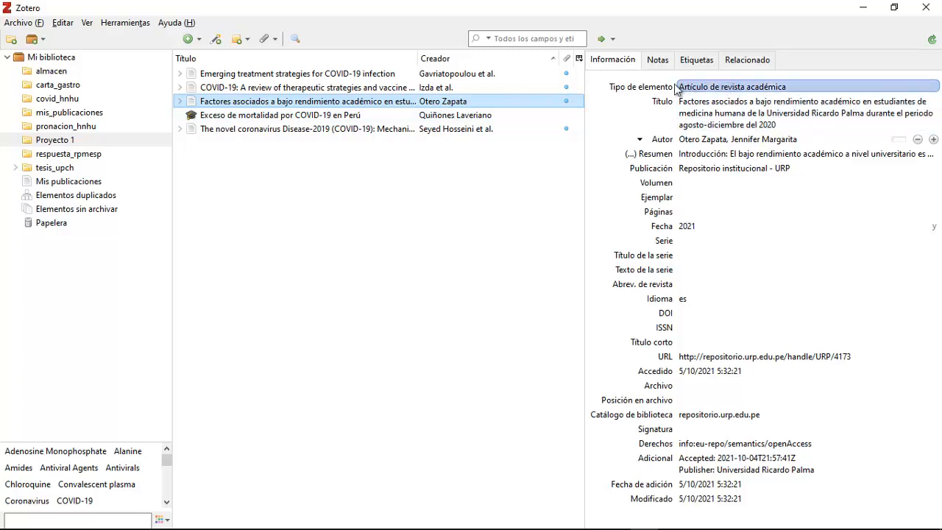
click(769, 89)
scroll(746, 426, down, 2)
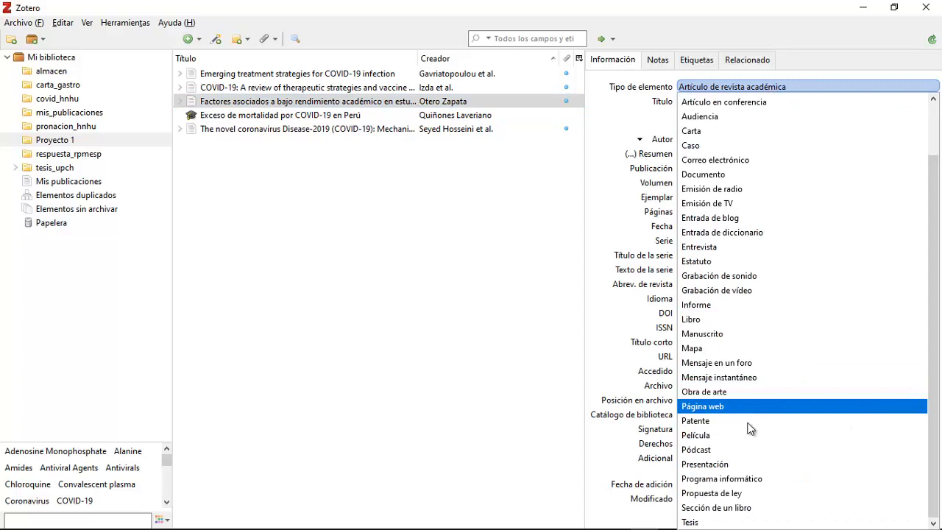
click(695, 521)
click(442, 305)
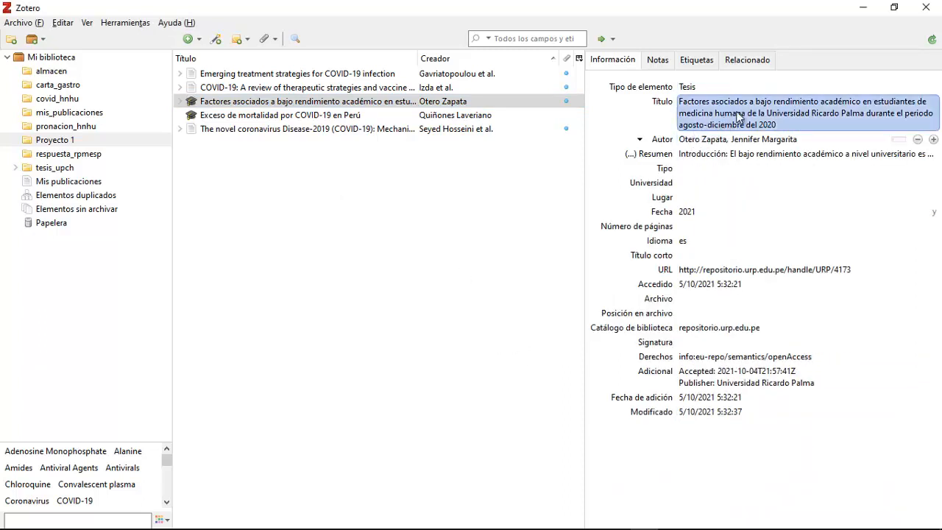
Check the thesis author's surname and given-name fields, and set the thesis type to "Tesis de grado"
click(743, 139)
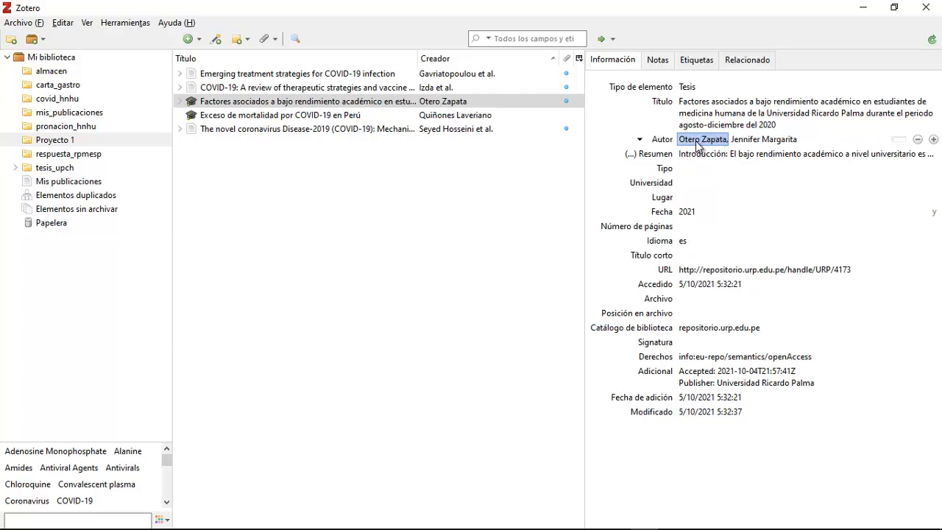
click(765, 139)
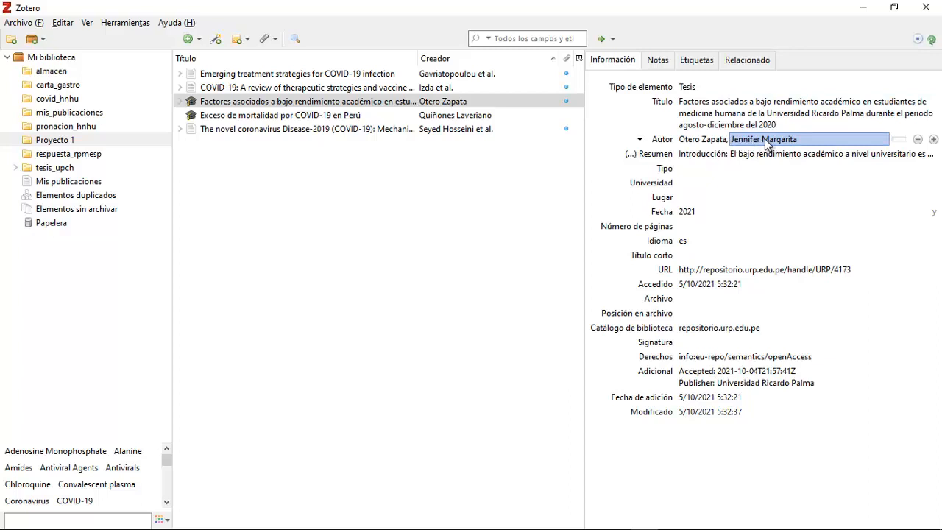
click(727, 169)
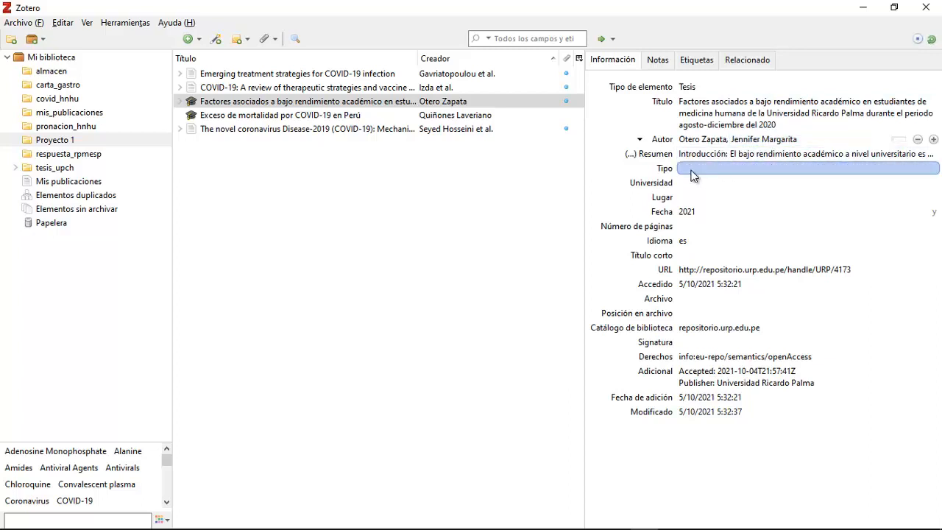
click(691, 171)
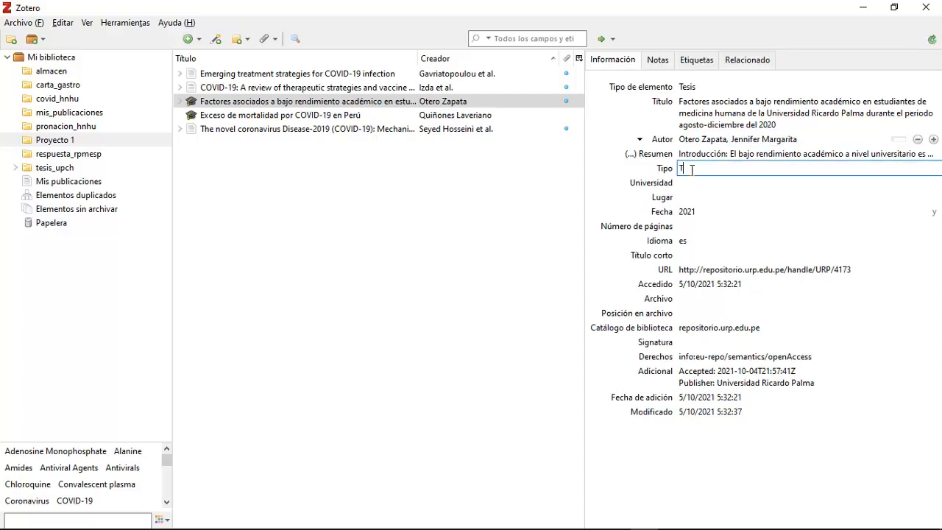
text(T)
key(Down)
key(Tab)
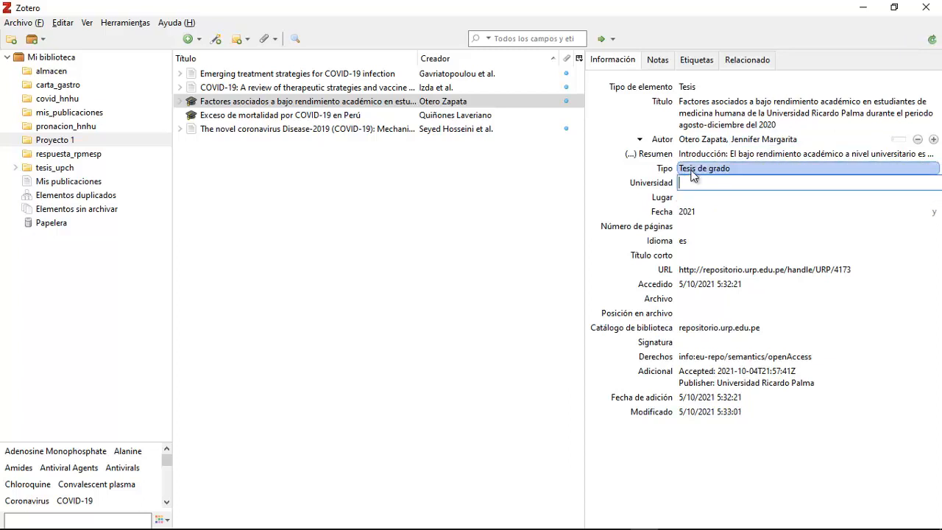
Set the thesis university to "Universidad Ricardo Palma" and its place to "Lima, Perú"
text(Uni)
key(Down)
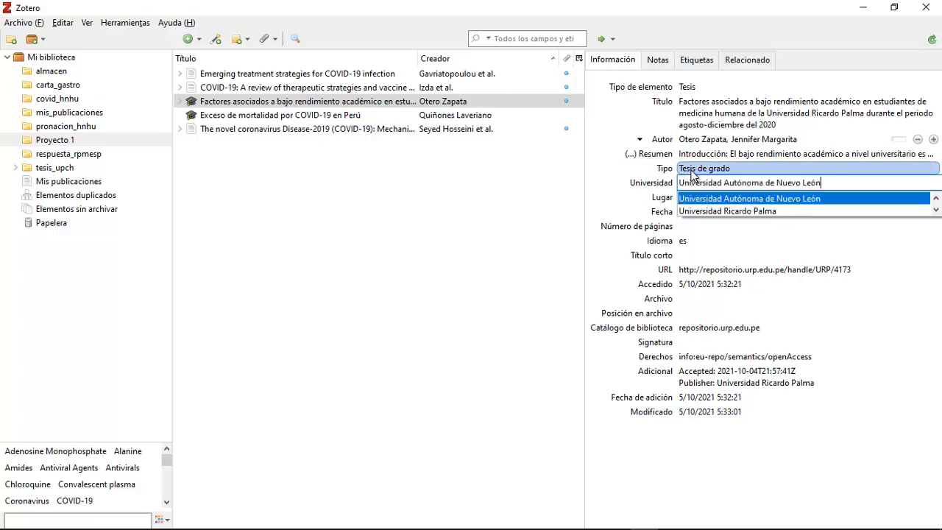
key(Down)
key(Return)
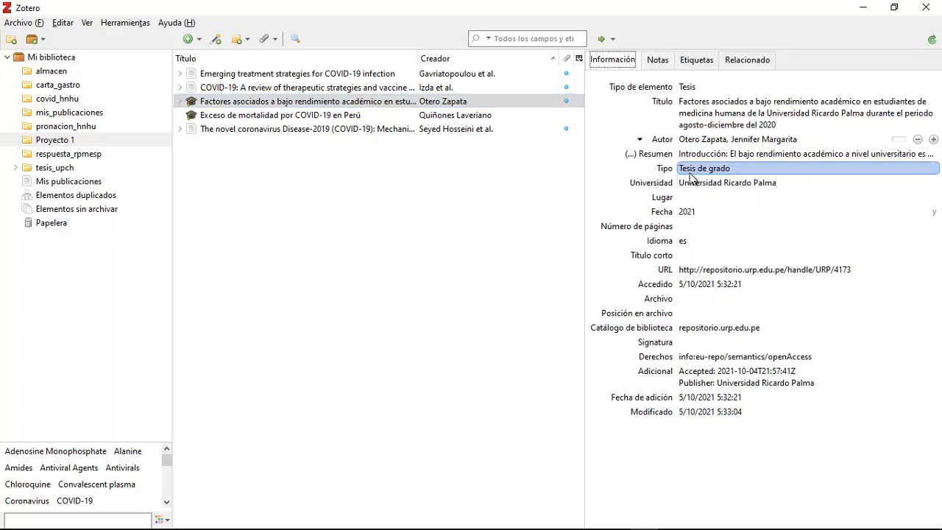
click(698, 195)
text(Lima,)
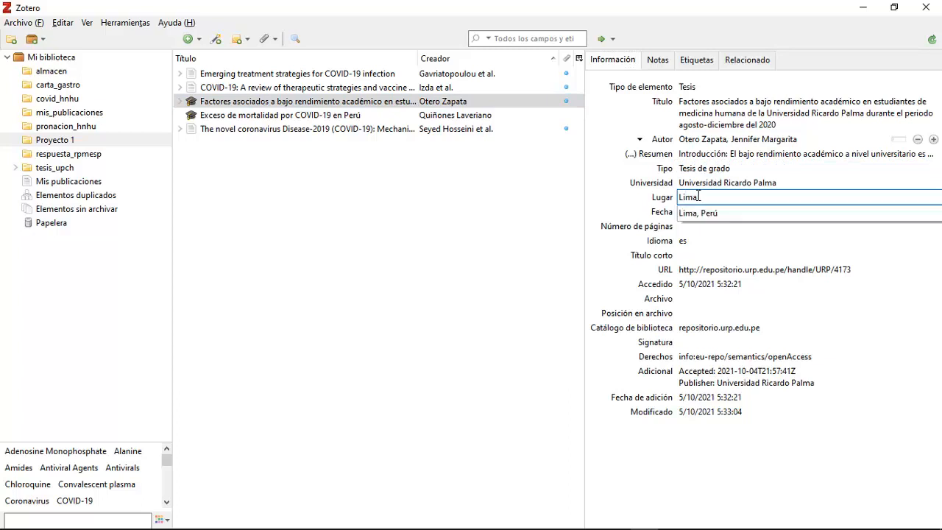
key(Down)
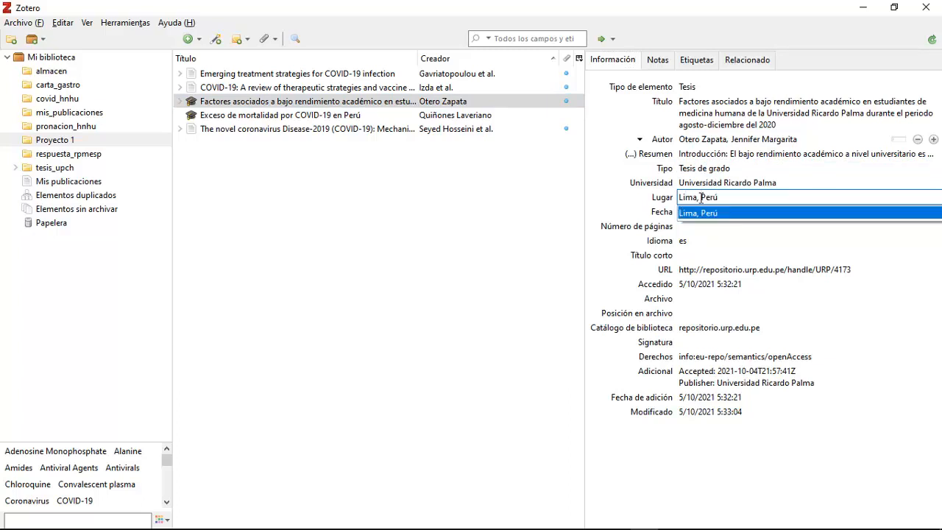
click(706, 213)
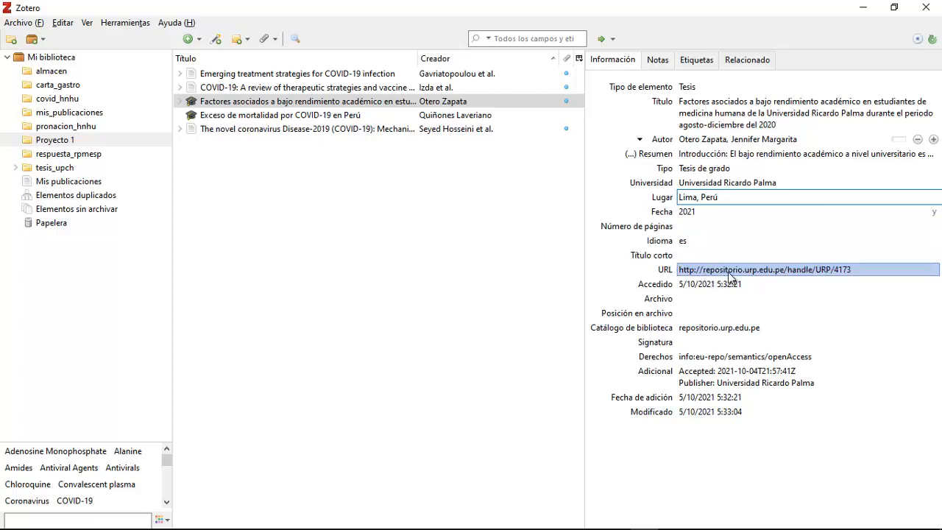
click(504, 257)
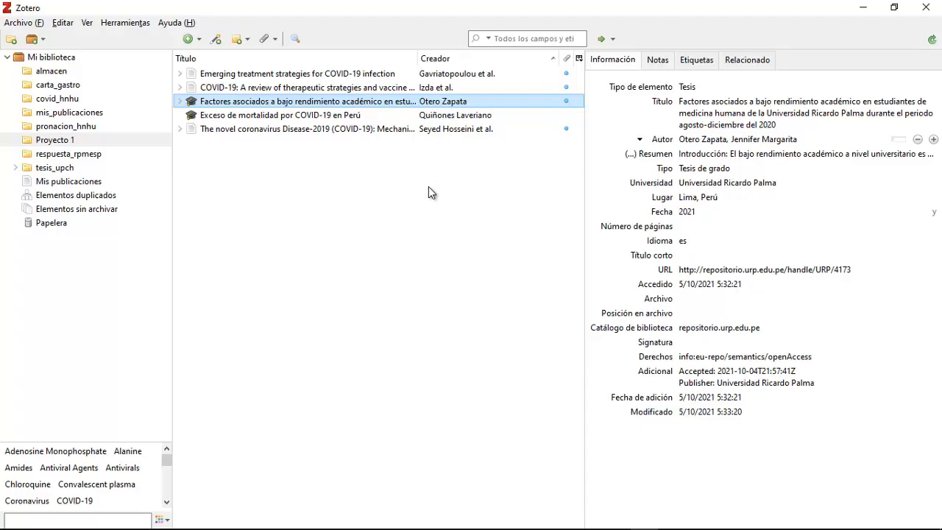
Switch to the browser and save the WHO fact sheet "Depression" to the Proyecto 1 collection with the Zotero connector
key(alt+Tab)
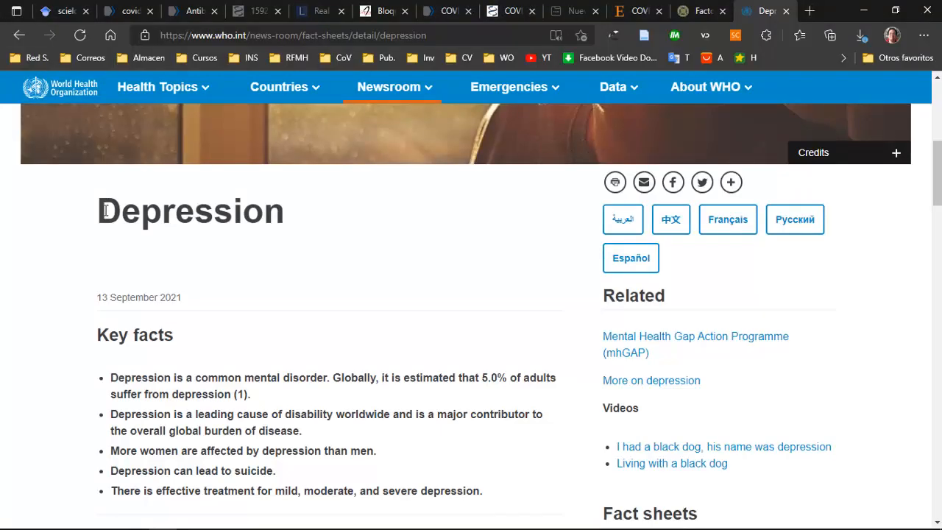
drag(105, 212, 278, 209)
click(294, 215)
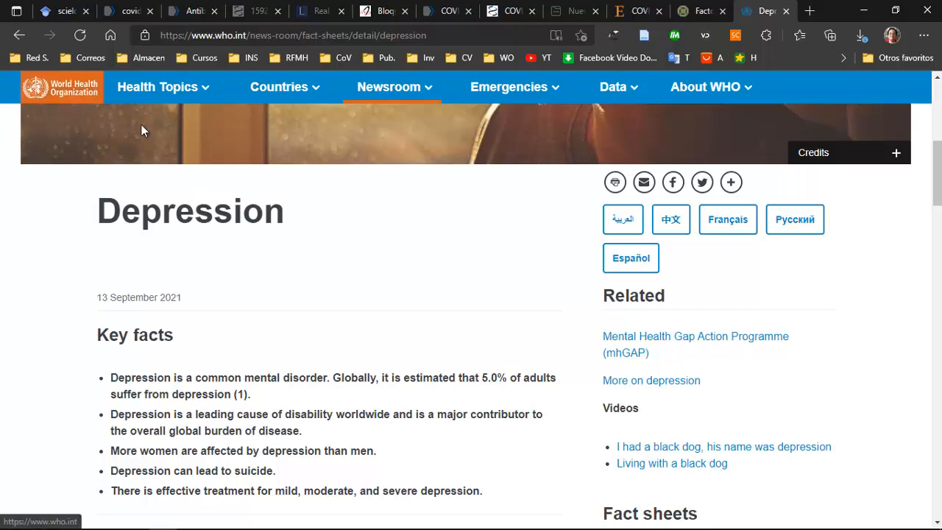
drag(99, 208, 279, 217)
scroll(205, 266, up, 6)
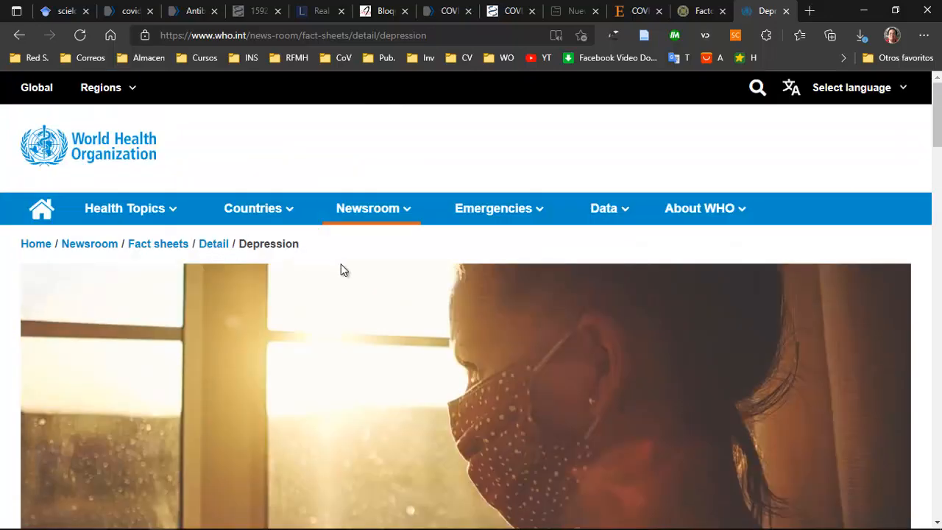
scroll(273, 387, down, 8)
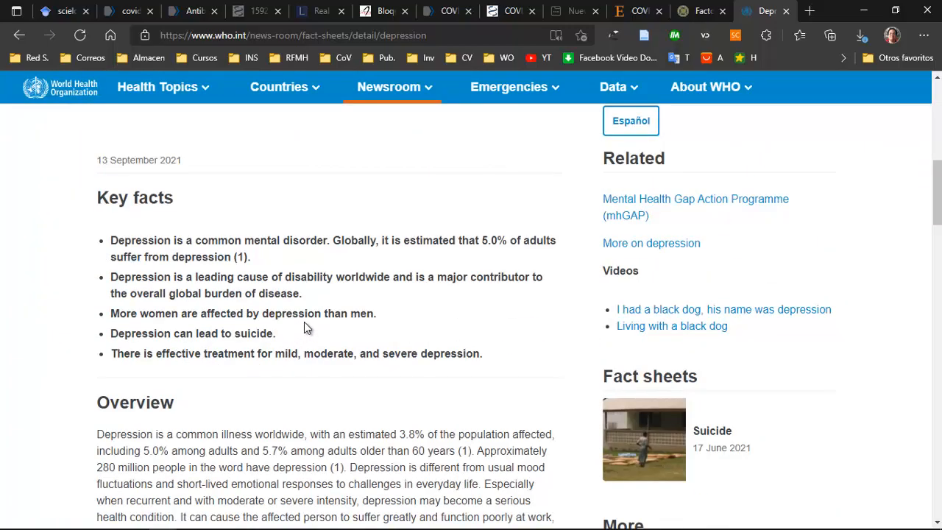
scroll(269, 265, down, 5)
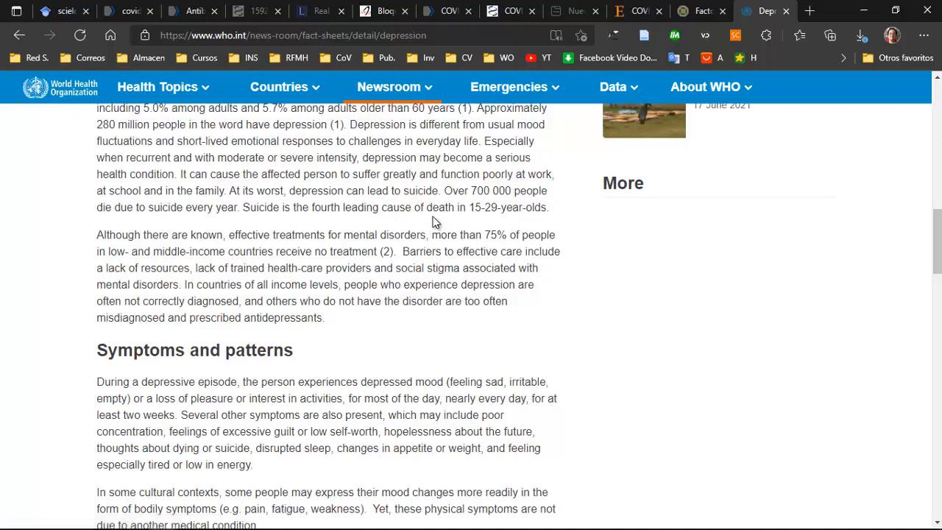
click(644, 35)
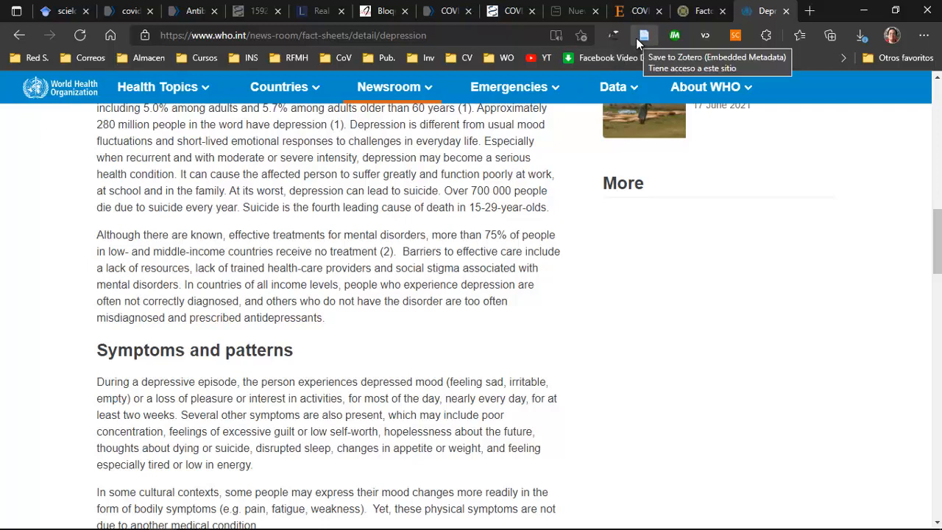
click(644, 38)
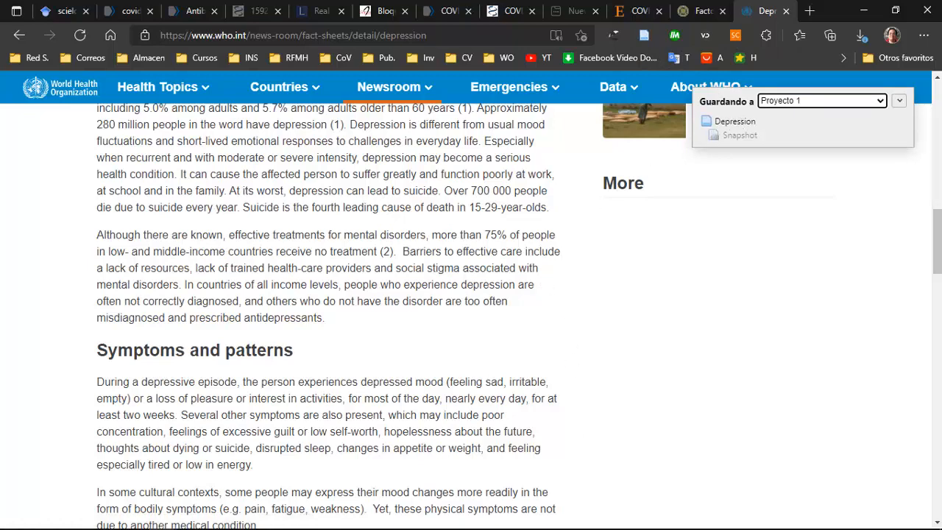
Switch to Zotero and set the author of the imported Depression web page to "World Health Organization"
mouse_move(608, 508)
click(641, 500)
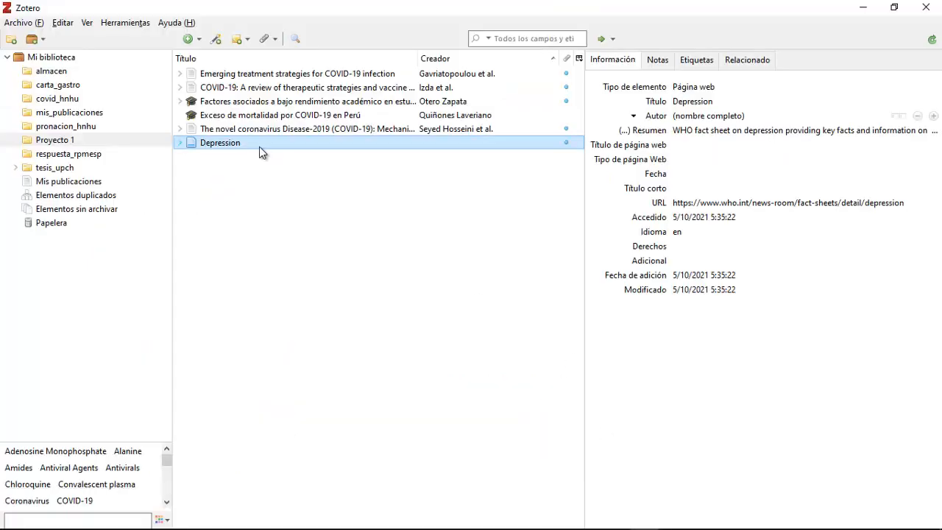
click(696, 117)
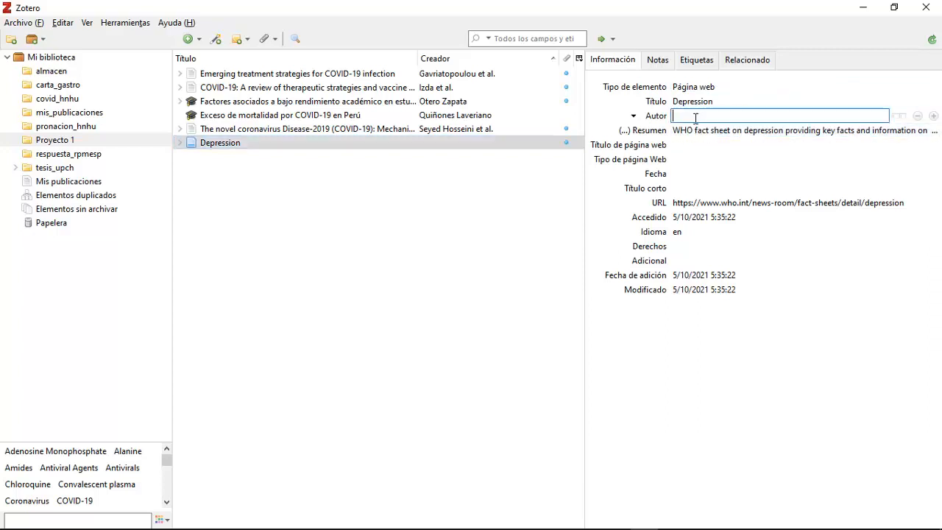
text(Worl)
key(Down)
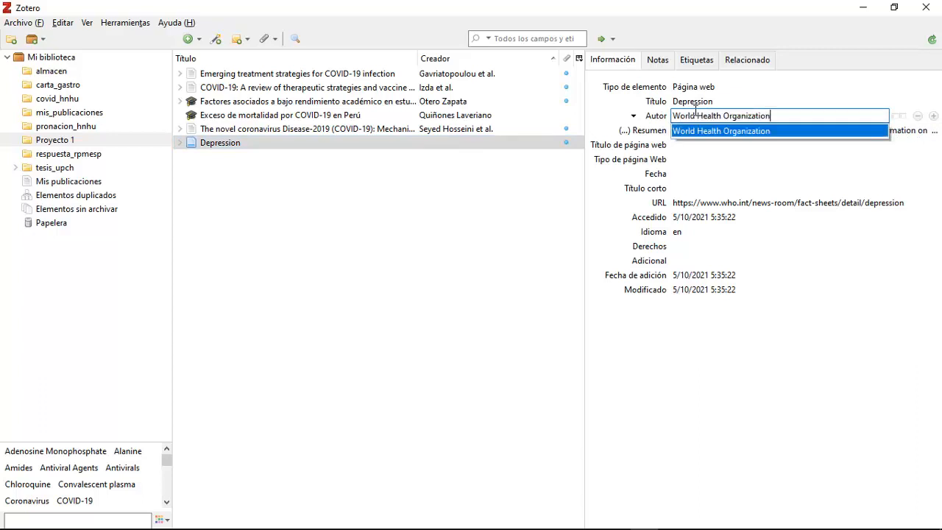
key(Return)
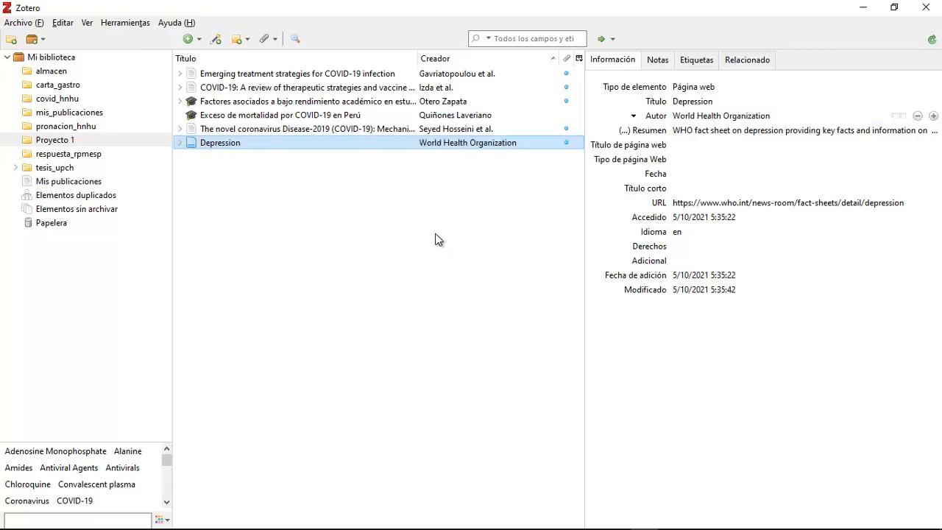
key(shift+Tab)
key(Tab)
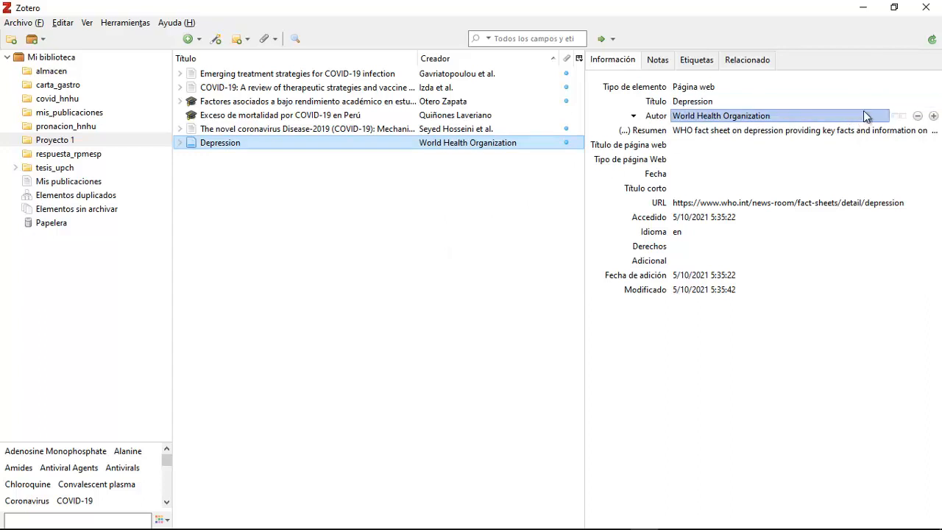
key(shift+Tab)
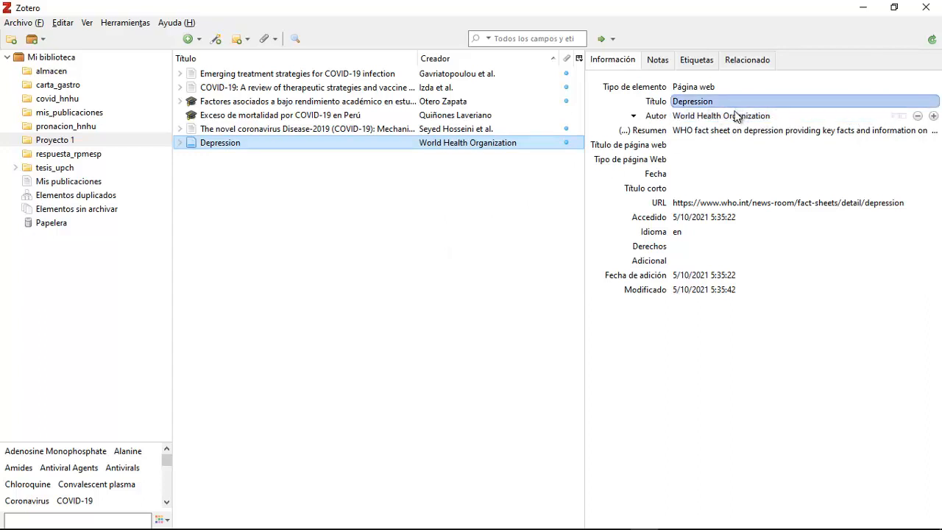
click(697, 136)
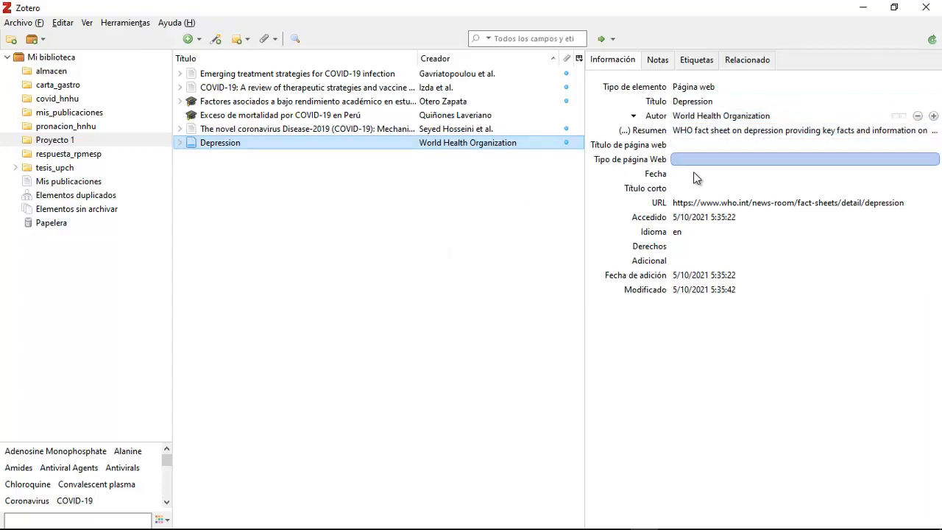
Copy the publication date from the WHO page in the browser and set the Depression record's Fecha to "13 September 2021" in Zotero
mouse_move(608, 486)
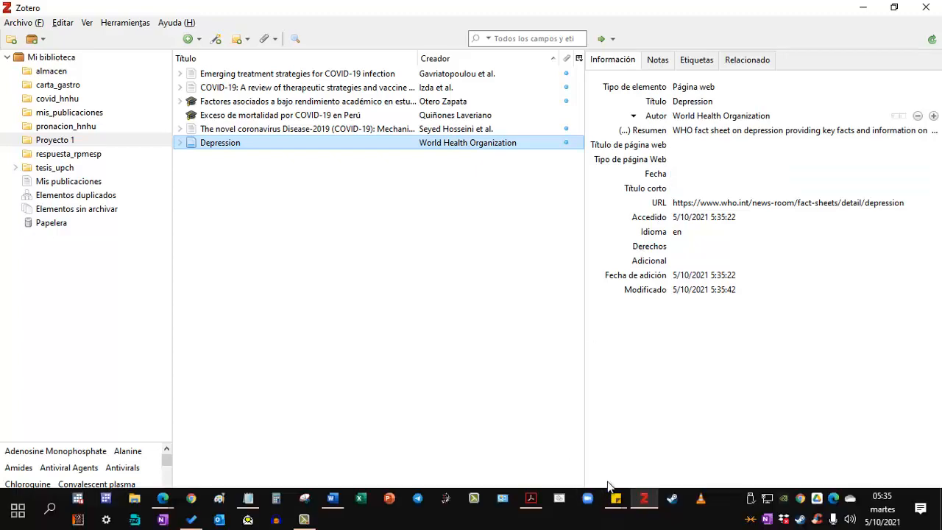
click(644, 498)
scroll(368, 331, up, 10)
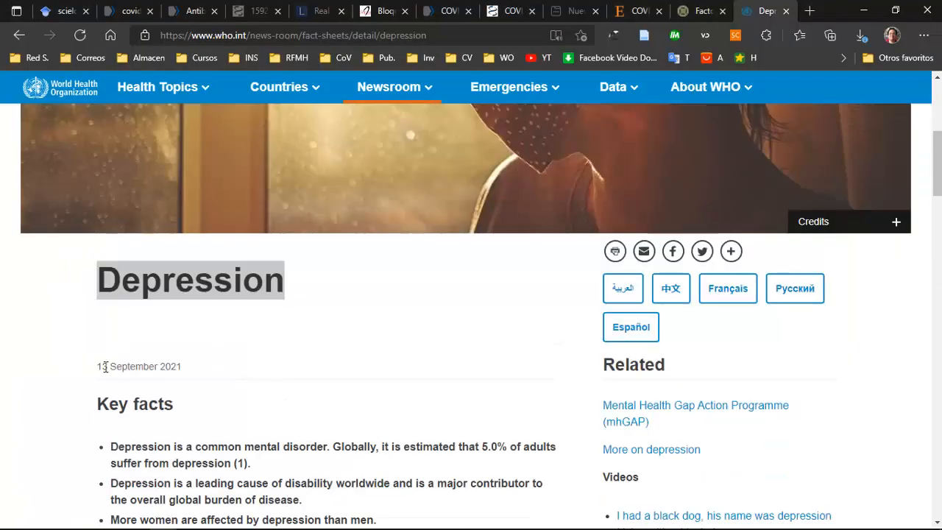
mouse_move(98, 366)
mouse_down()
mouse_move(184, 366)
mouse_move(99, 386)
mouse_move(99, 371)
mouse_up()
key(ctrl+c)
click(250, 360)
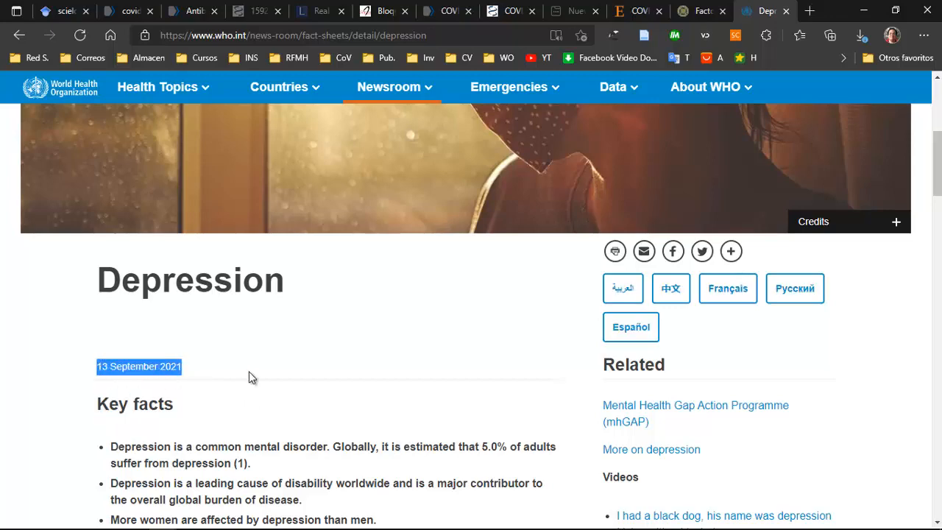
click(637, 507)
click(677, 173)
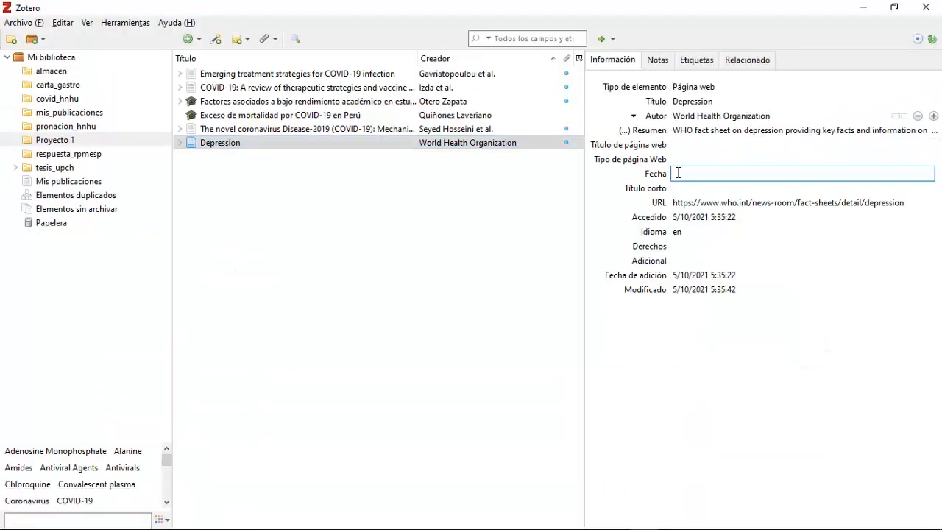
key(ctrl+v)
key(Return)
Review the Depression record's title, author, date, URL, access date and language fields
click(771, 207)
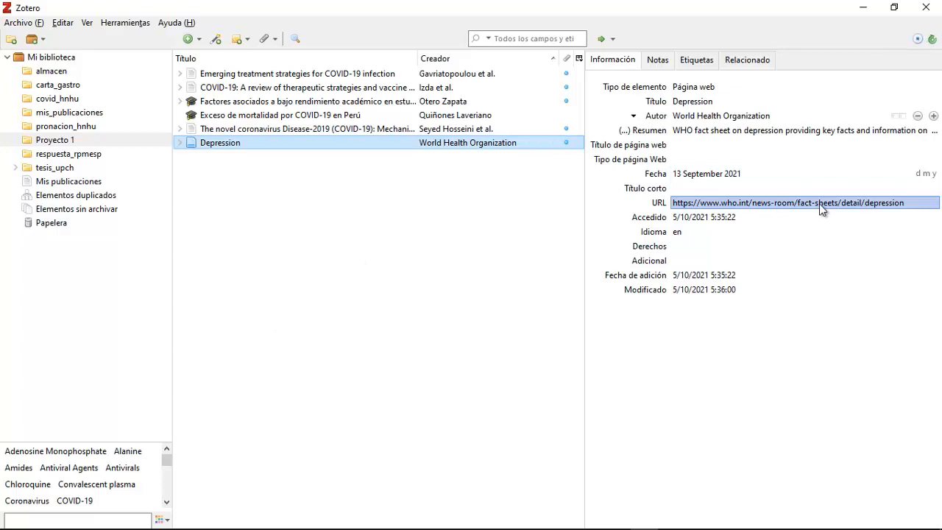
click(704, 219)
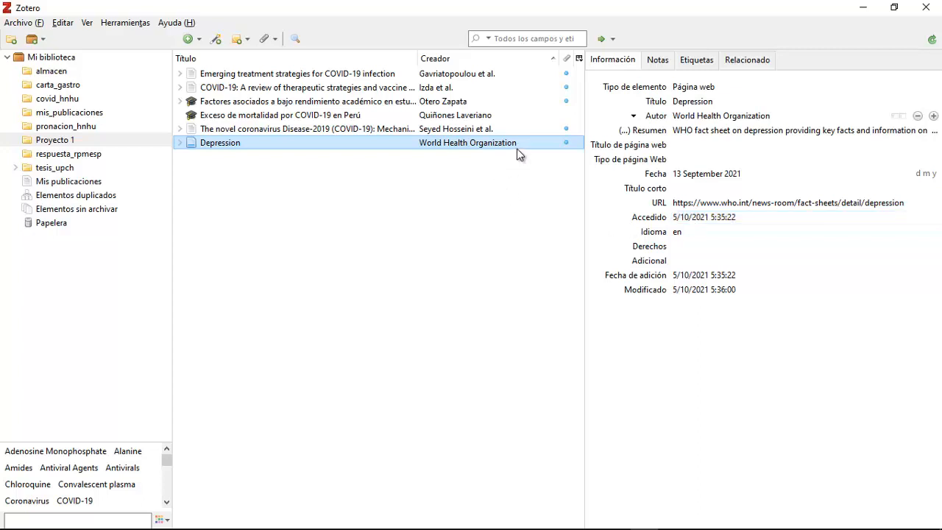
click(702, 103)
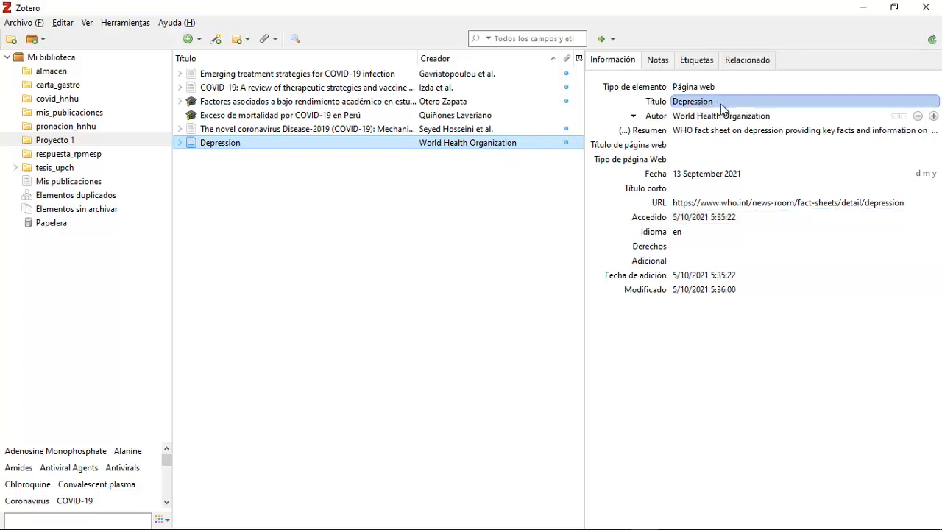
click(721, 114)
click(681, 174)
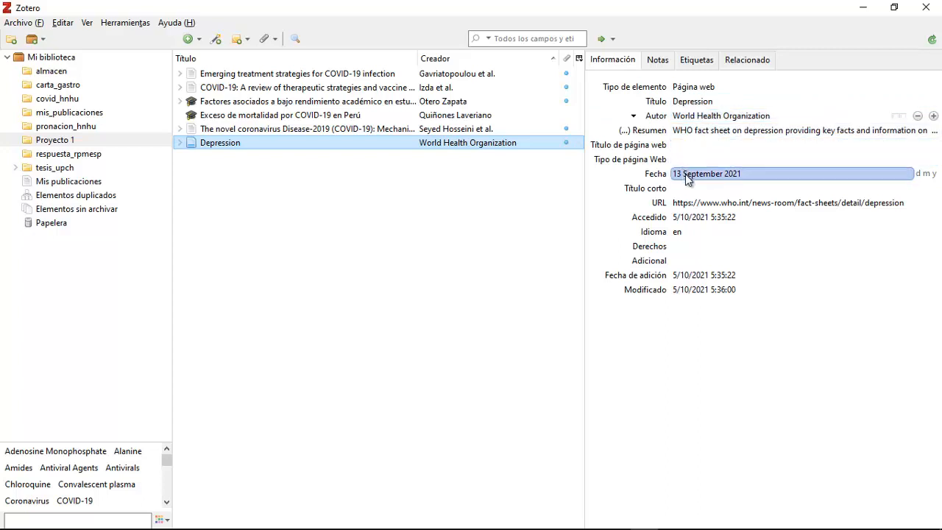
click(699, 204)
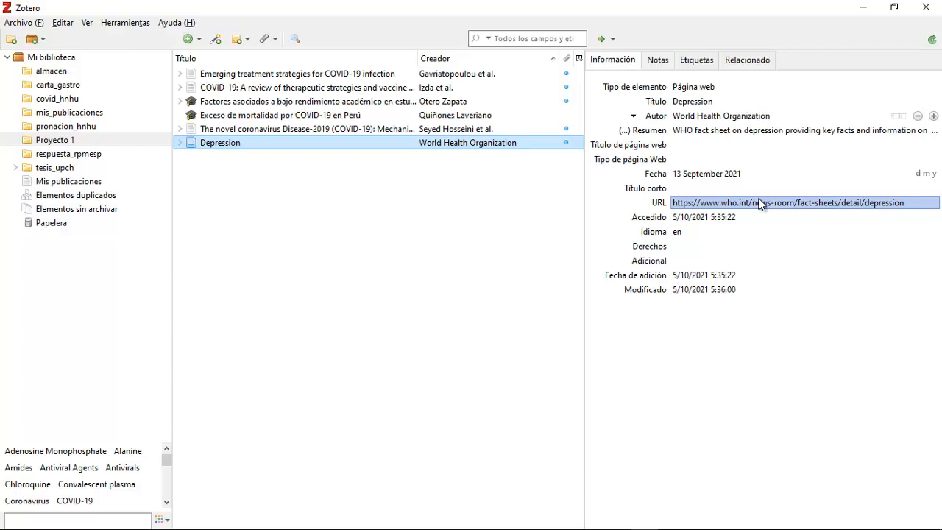
click(703, 218)
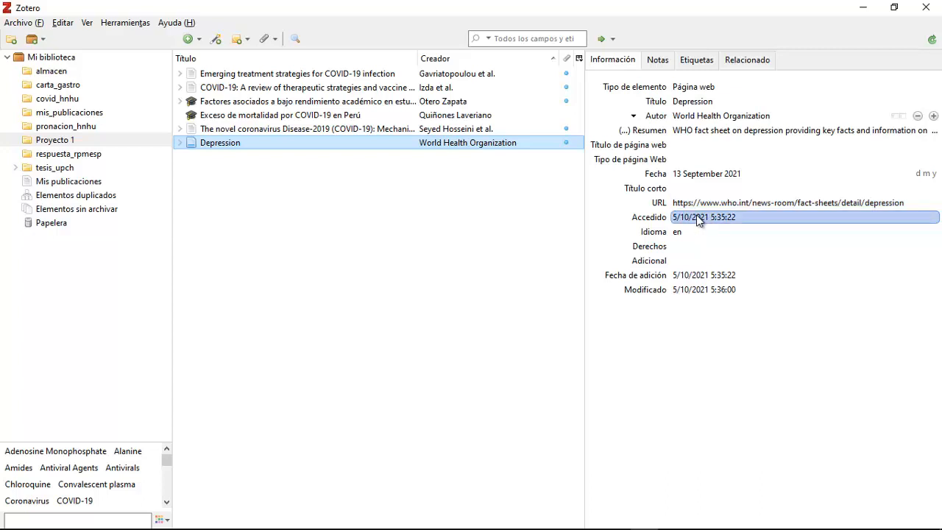
click(692, 231)
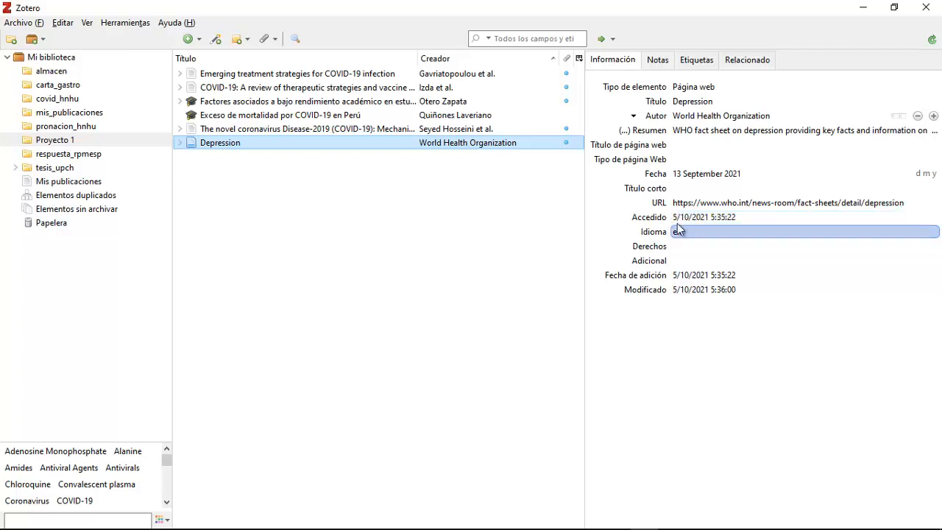
click(612, 245)
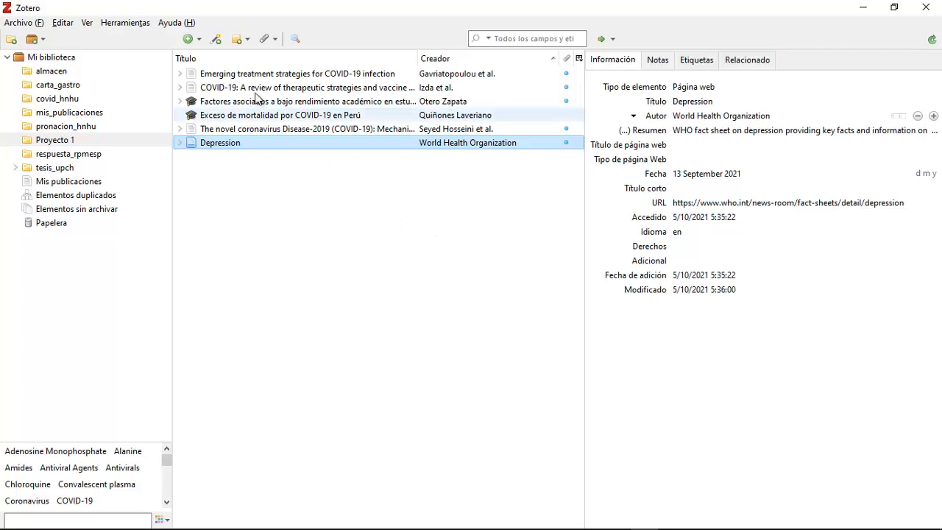
Switch to the browser and copy the DOI link of the JAMA COVID-19 review from its PubMed page
click(216, 39)
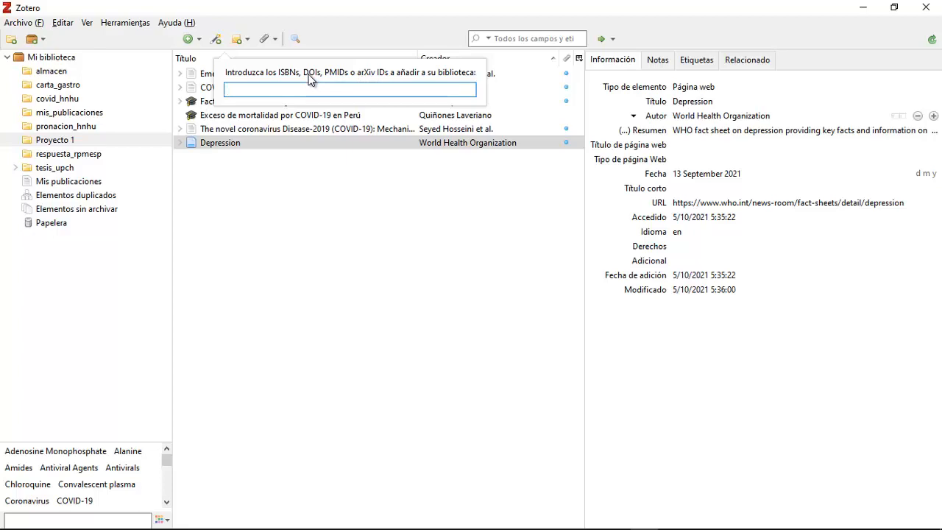
key(alt+Tab)
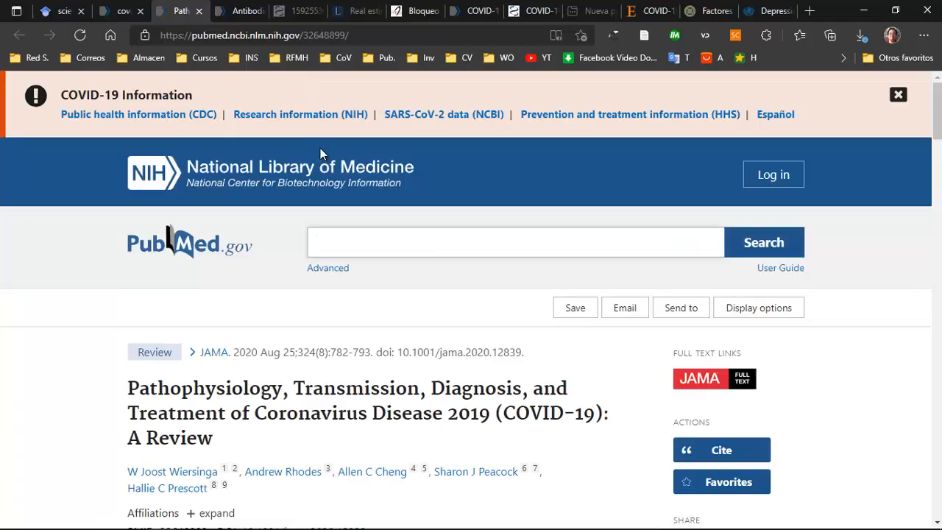
scroll(324, 376, down, 3)
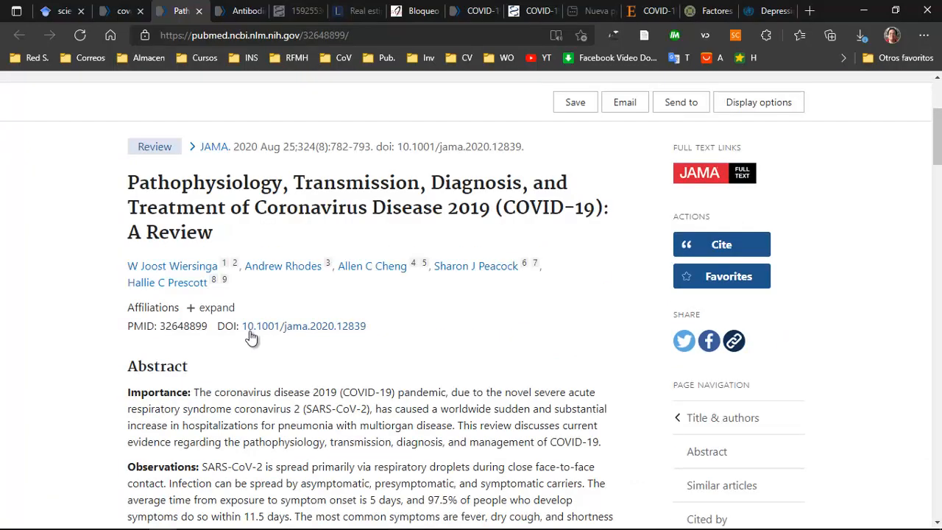
click(274, 331)
right_click(274, 331)
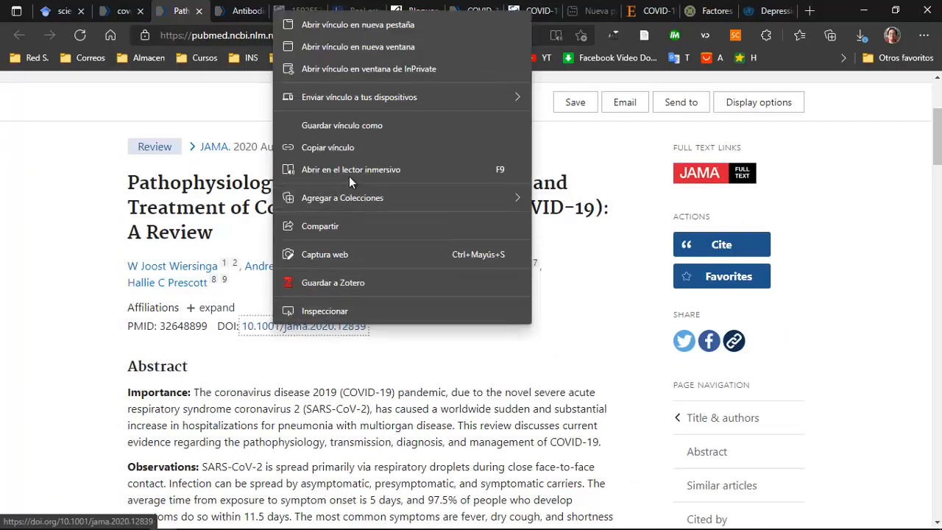
click(364, 145)
mouse_move(507, 528)
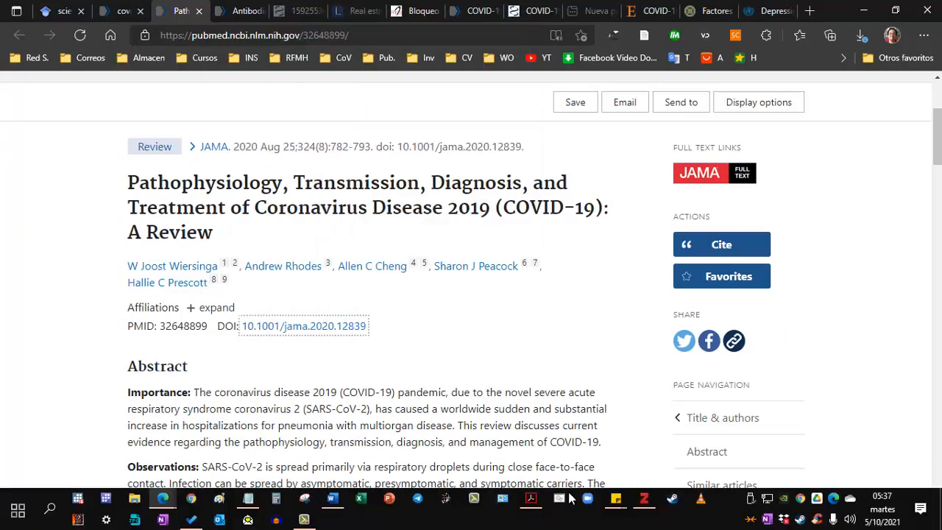
click(644, 499)
click(216, 39)
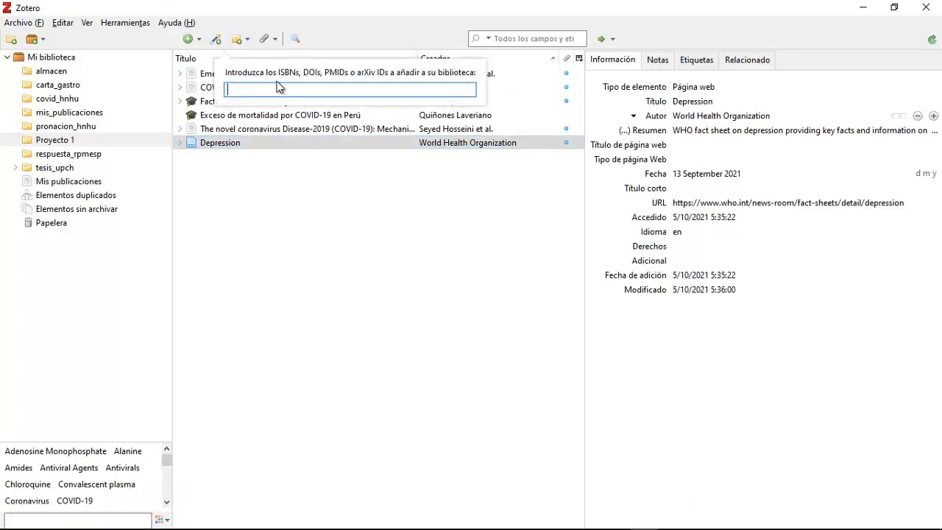
text(https://doi.org/10.1001/jama.2020.12839)
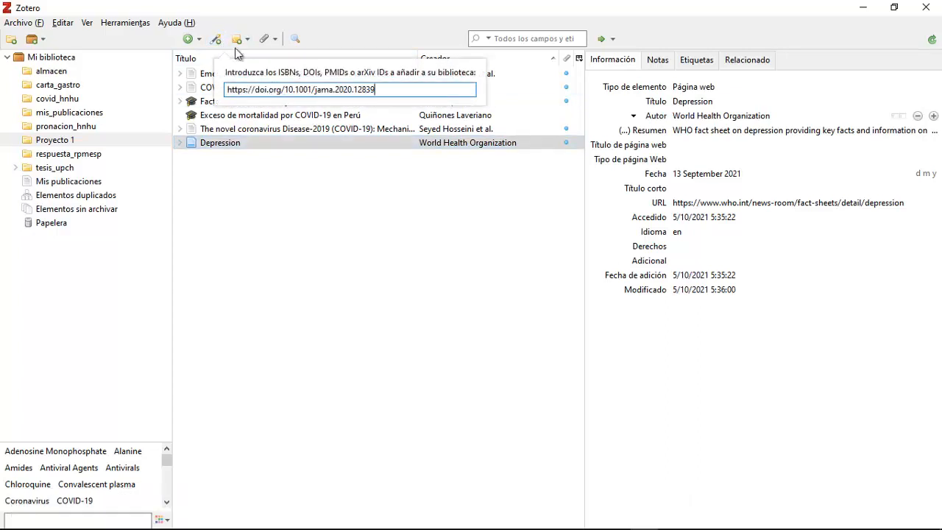
key(Return)
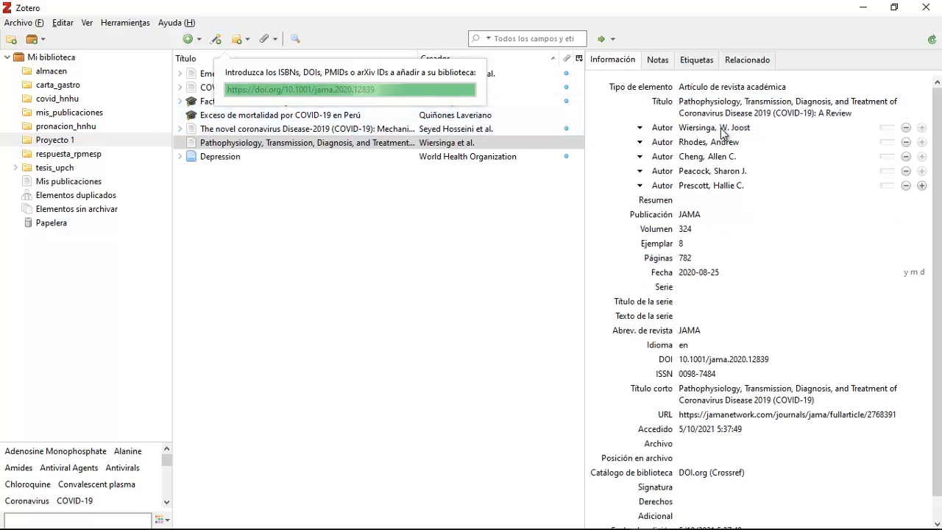
click(750, 103)
click(725, 157)
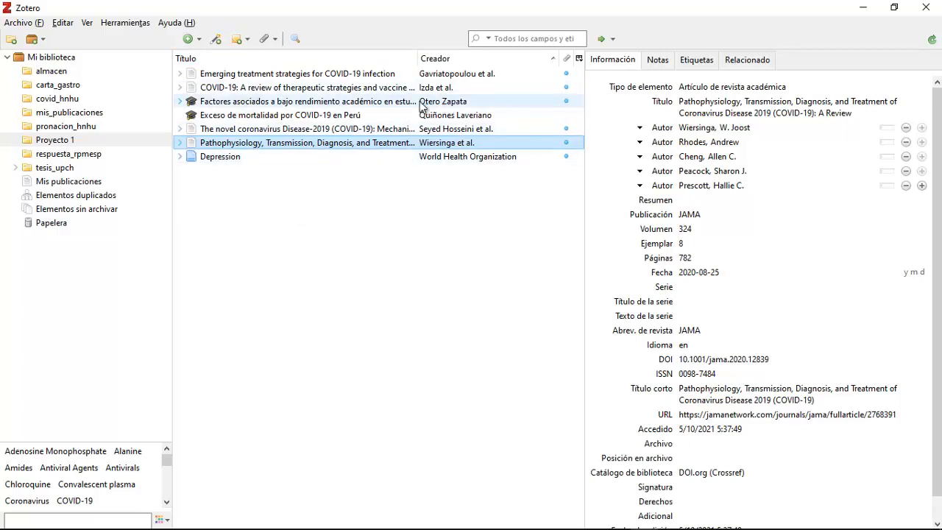
Start linking a file from disk to Proyecto 1 and open elife-57877 from the articulo folder to preview it
click(191, 39)
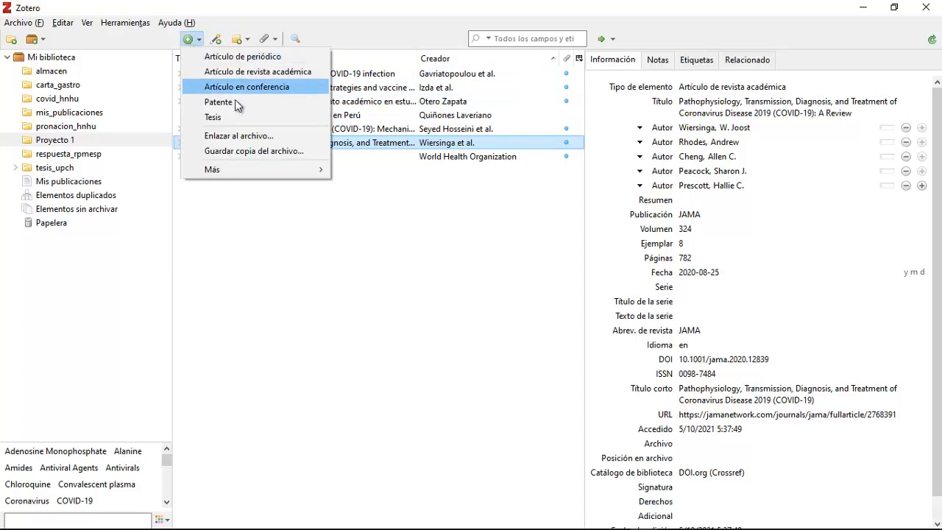
click(249, 138)
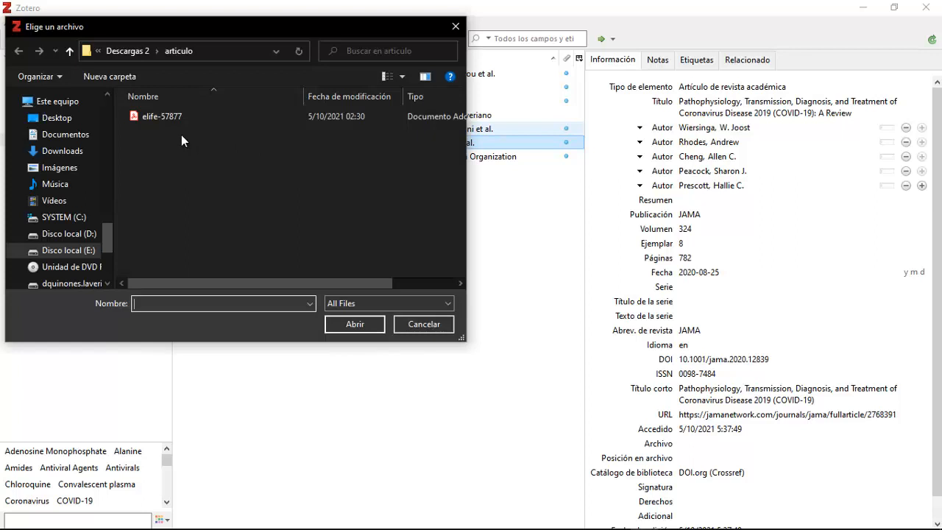
click(152, 118)
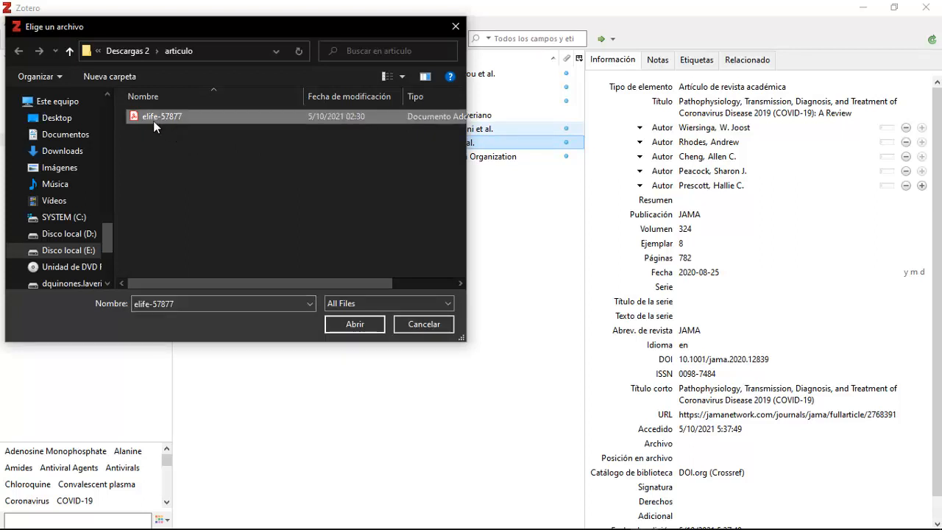
right_click(154, 116)
click(202, 147)
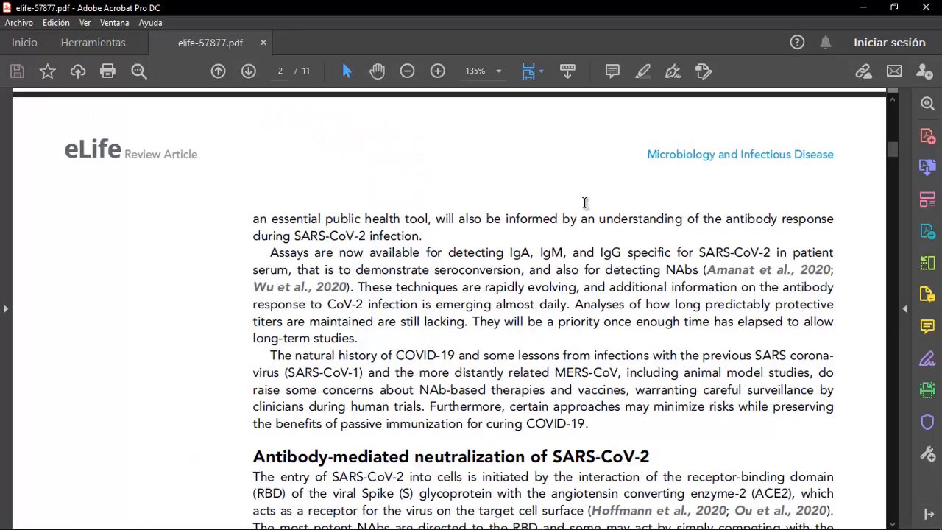
Examine the eLife article's title, authors and first-page publication details in the PDF, and close it
drag(891, 151, 893, 94)
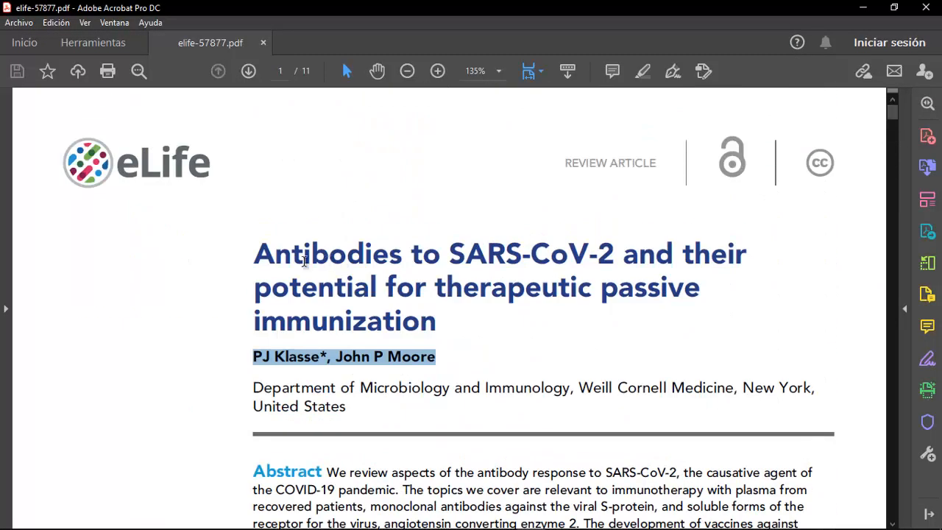
drag(255, 253, 551, 271)
click(524, 286)
scroll(442, 247, down, 4)
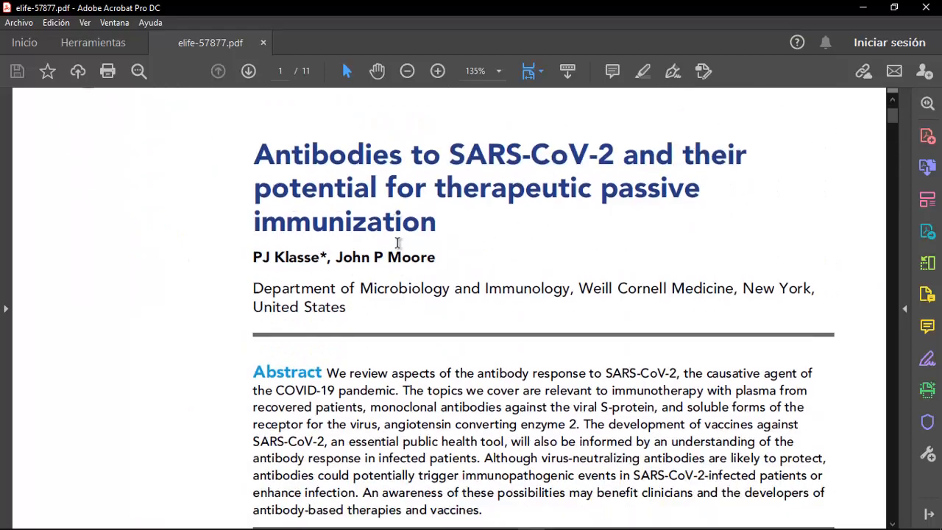
scroll(441, 257, down, 4)
scroll(423, 304, down, 5)
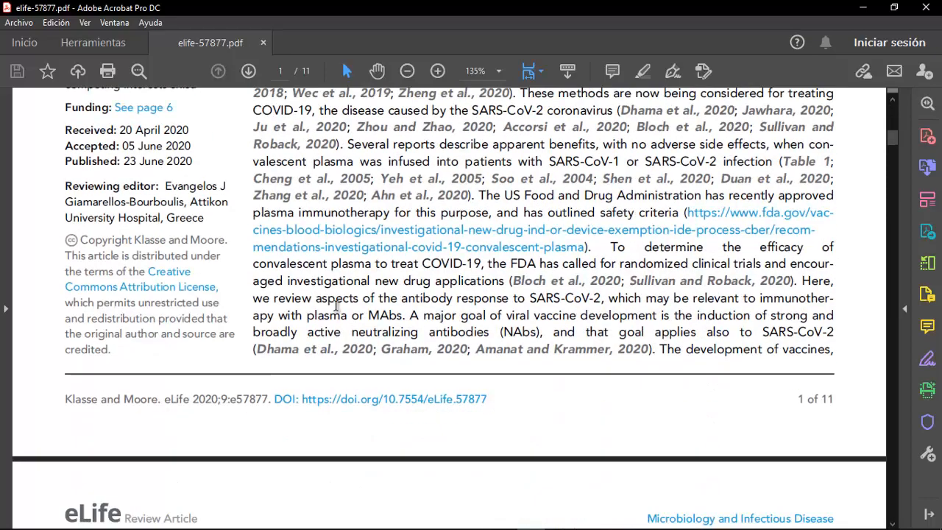
scroll(315, 212, up, 10)
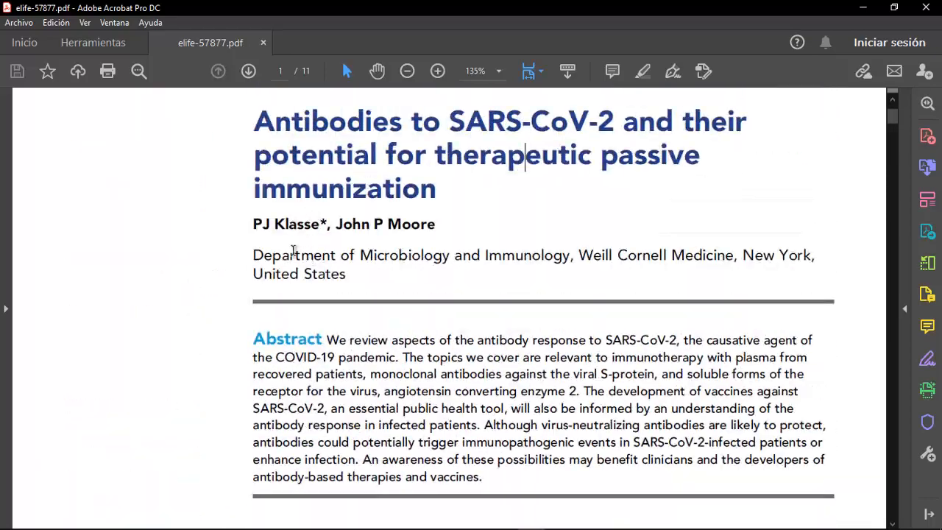
drag(294, 252, 410, 262)
scroll(392, 298, down, 9)
scroll(328, 292, down, 5)
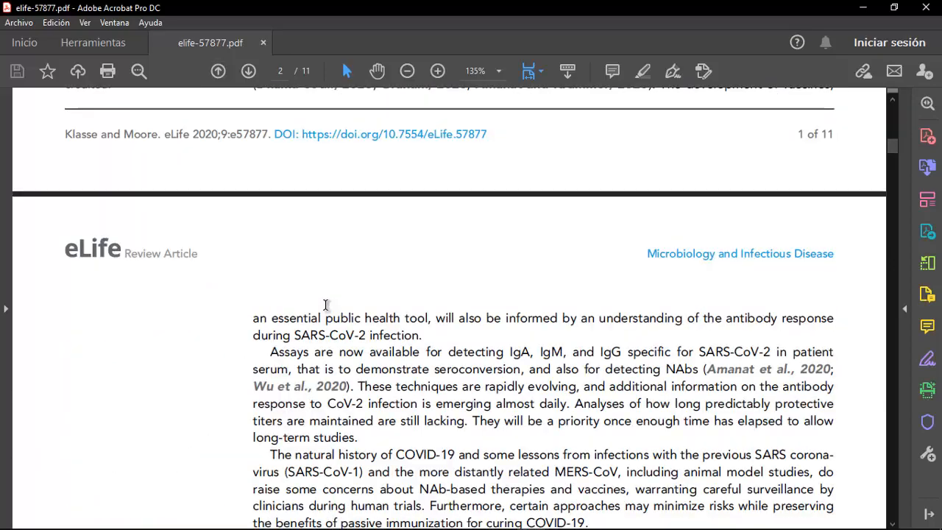
click(926, 7)
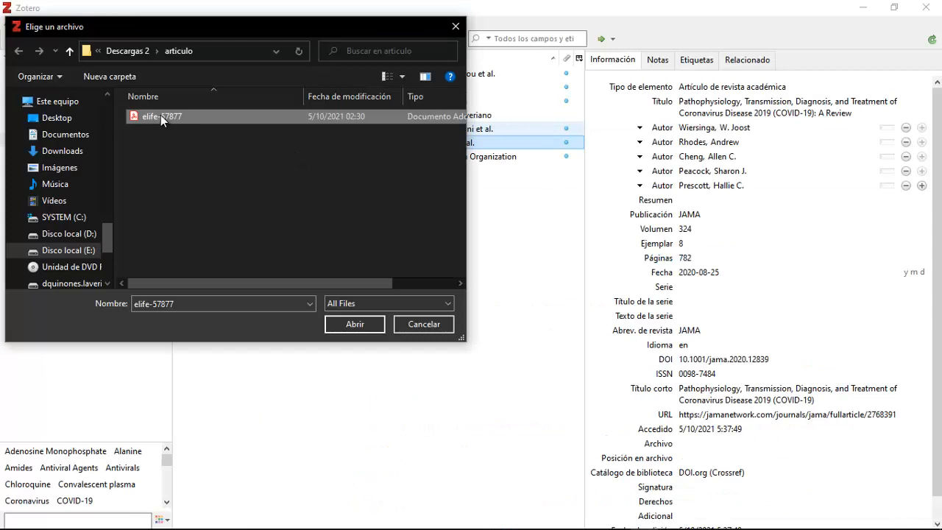
Add the elife-57877 PDF to Proyecto 1 as a linked file and check the fields of its retrieved record
double_click(162, 117)
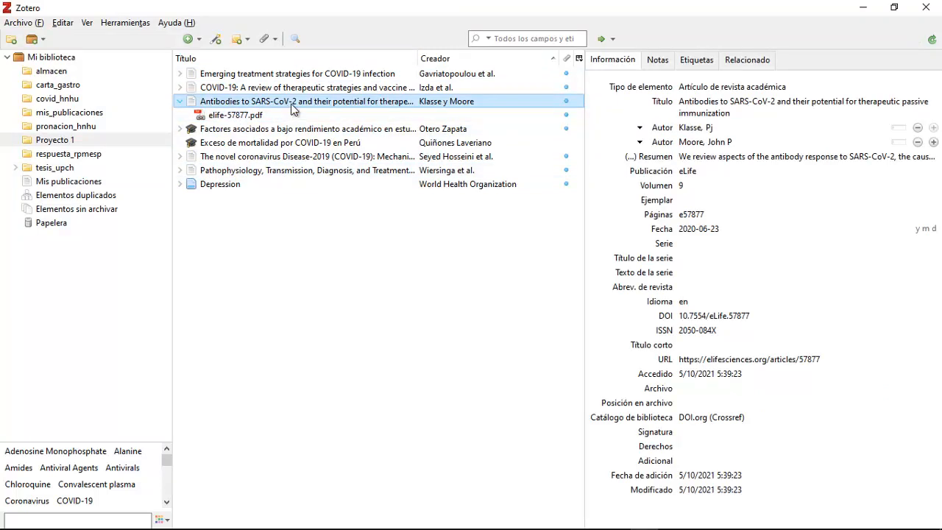
click(726, 118)
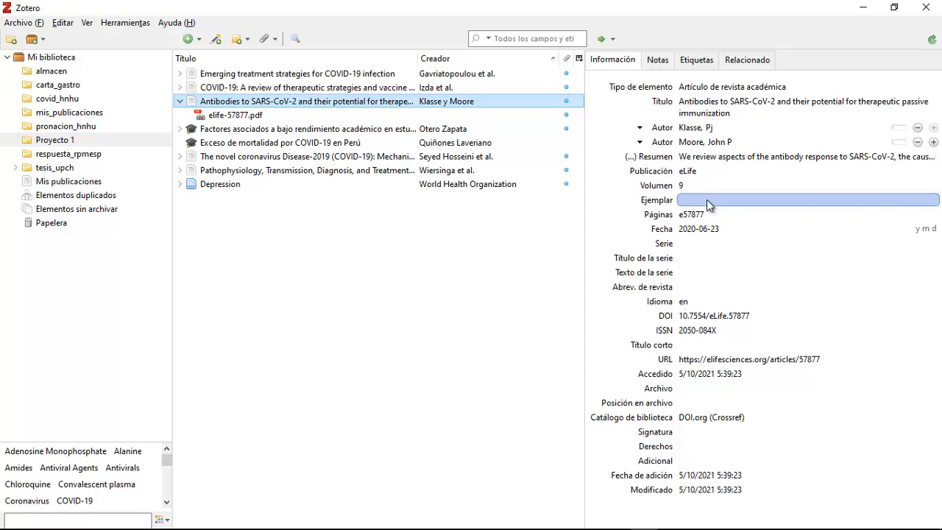
Open the attached elife-57877.pdf and examine the volume and article number in the first page's footer citation
double_click(266, 118)
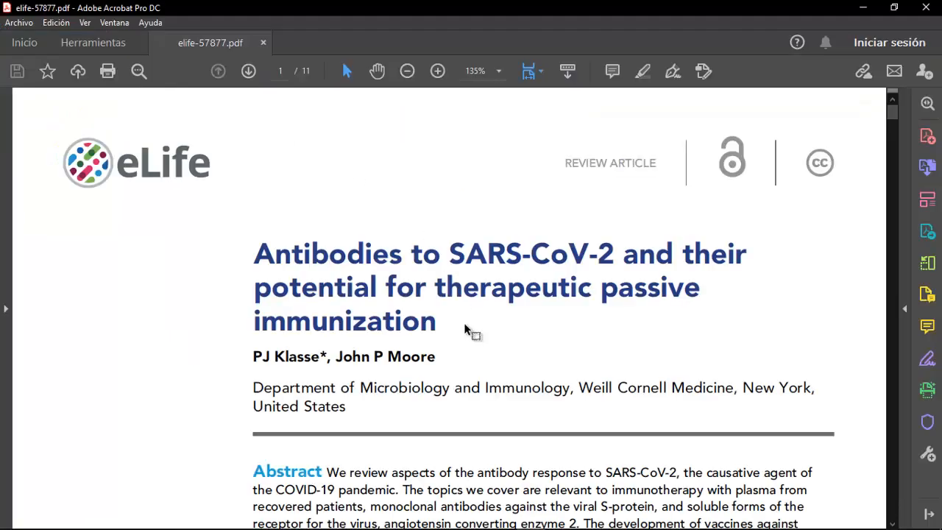
scroll(449, 288, down, 10)
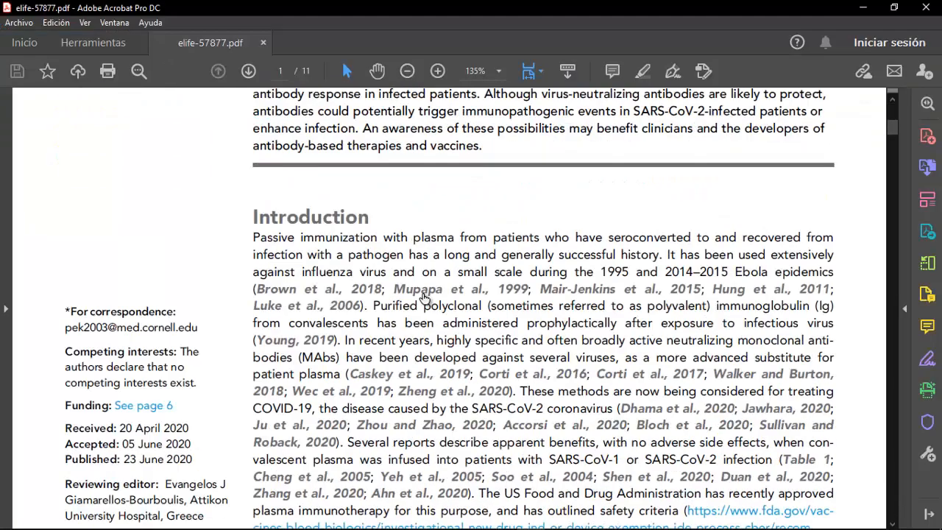
scroll(425, 296, down, 3)
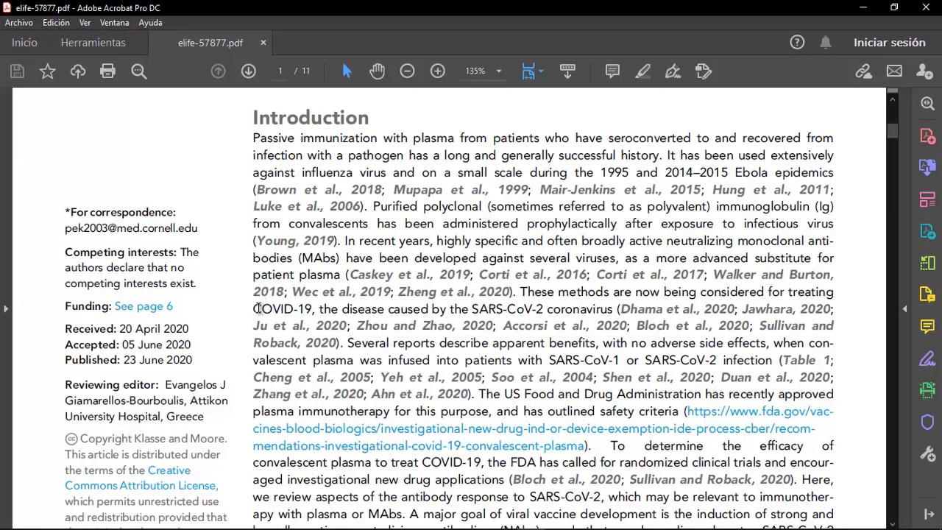
scroll(285, 302, down, 4)
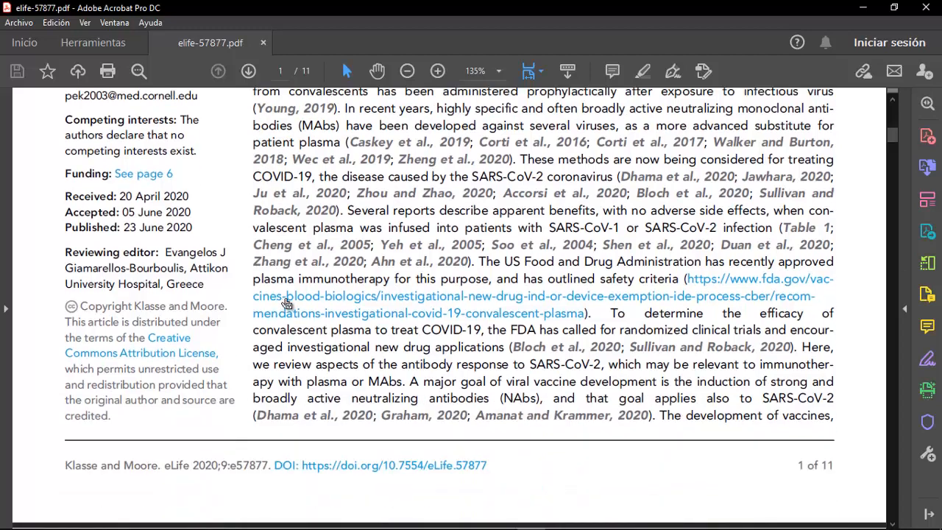
scroll(285, 304, down, 1)
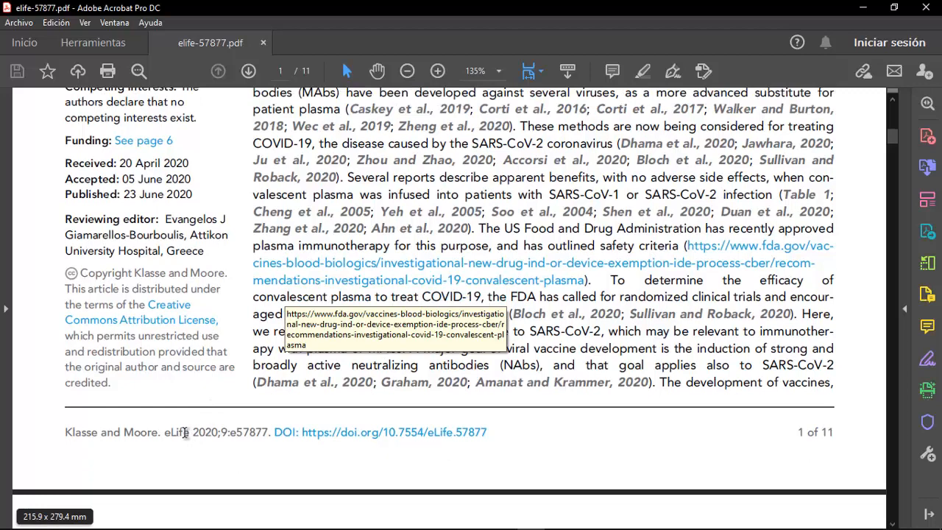
drag(167, 432, 269, 434)
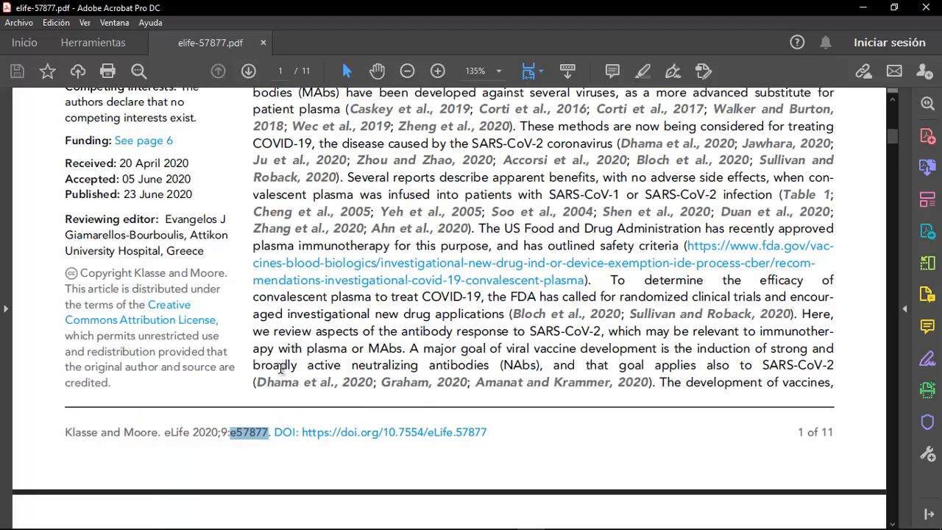
mouse_move(233, 432)
mouse_down()
mouse_move(265, 433)
mouse_move(235, 433)
mouse_up()
click(265, 432)
Switch back to Zotero and compare the antibodies article's Volumen, Ejemplar and Páginas fields with the PDF's footer citation
key(alt+Tab)
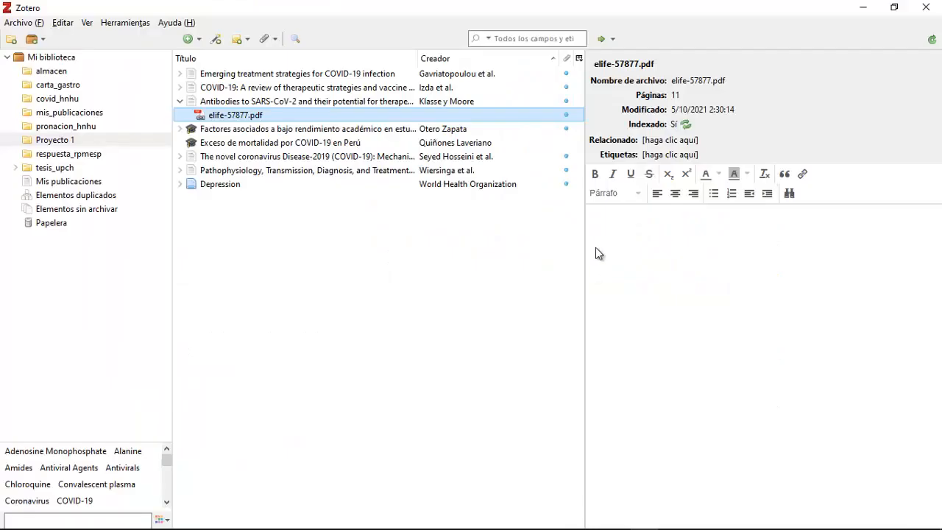
click(353, 101)
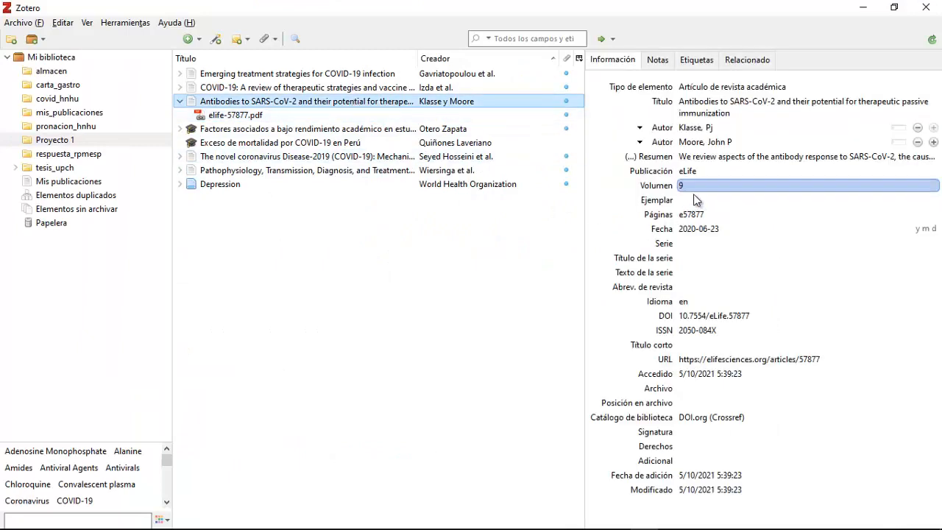
key(alt+Tab)
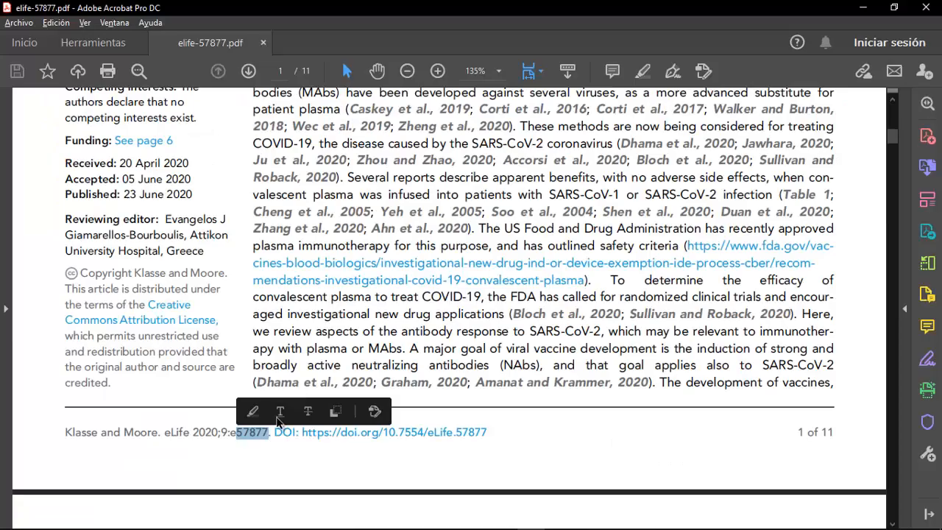
key(alt+Tab)
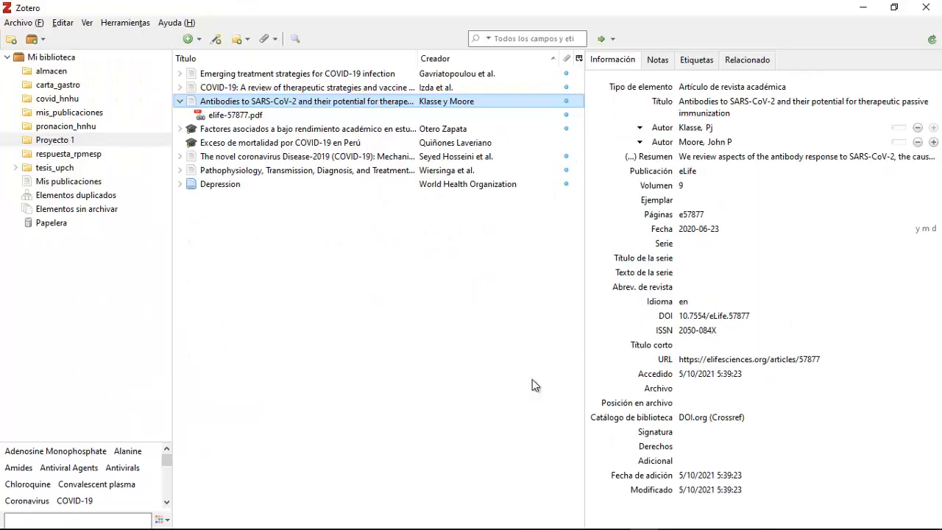
click(688, 200)
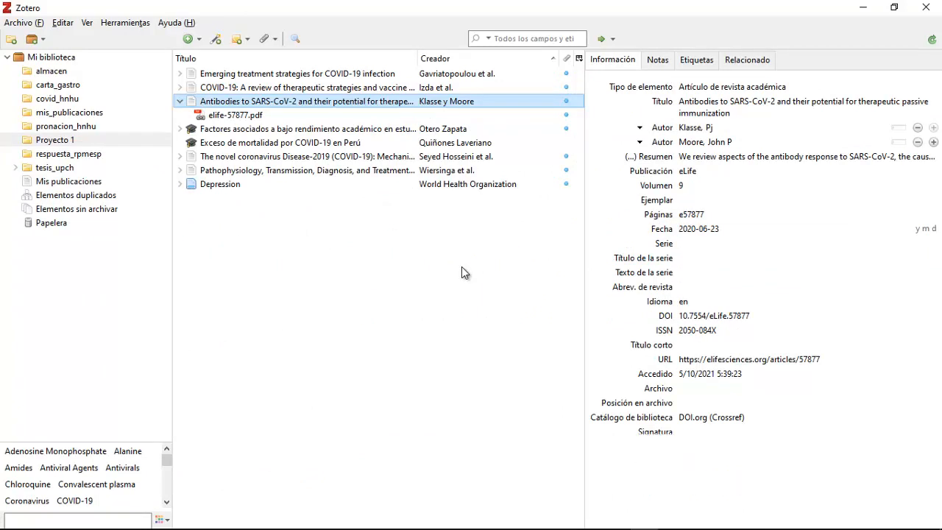
Switch to the browser and examine the volume, issue and pages in the Vancouver citation of the SciELO article on school violence attitudes
key(alt+Tab)
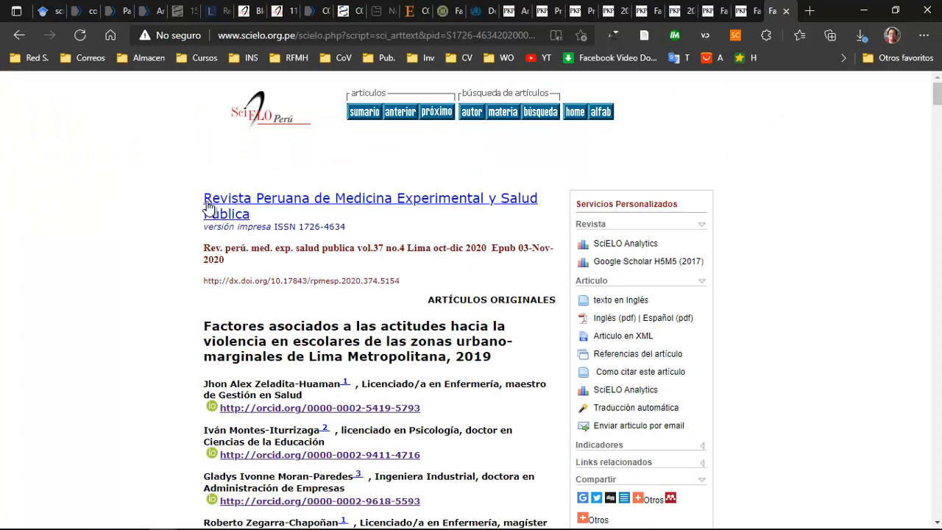
drag(192, 201, 290, 221)
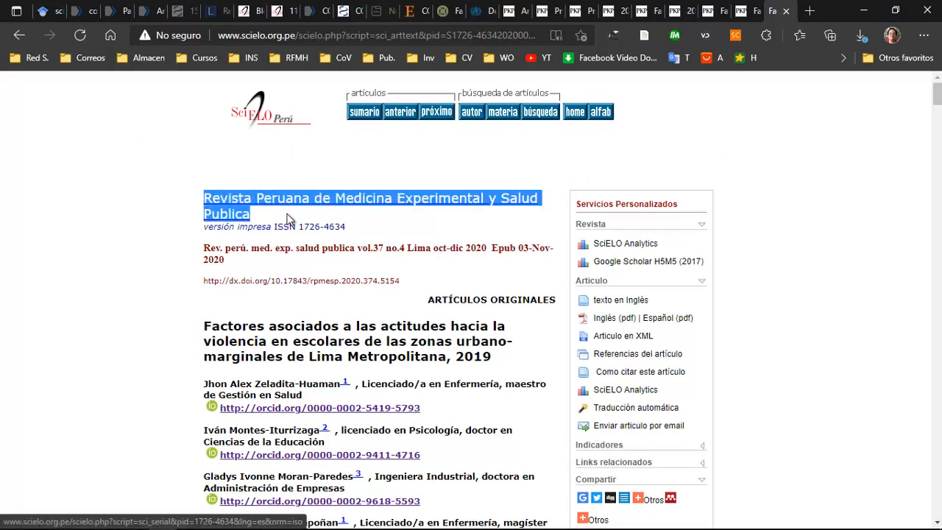
click(289, 220)
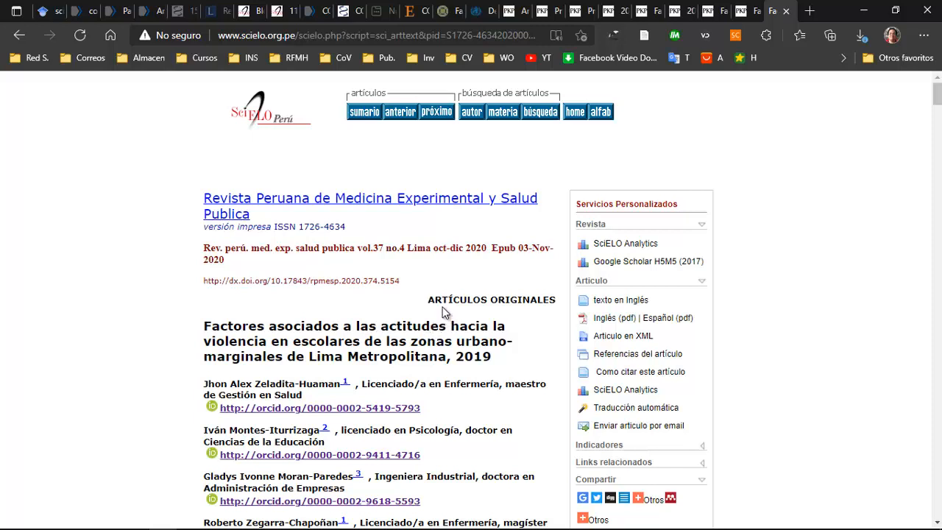
click(651, 373)
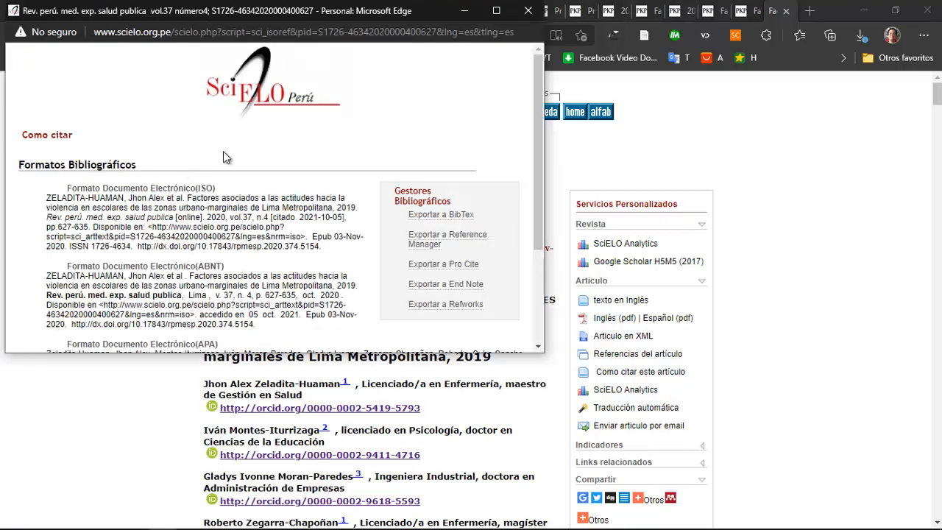
scroll(177, 169, down, 3)
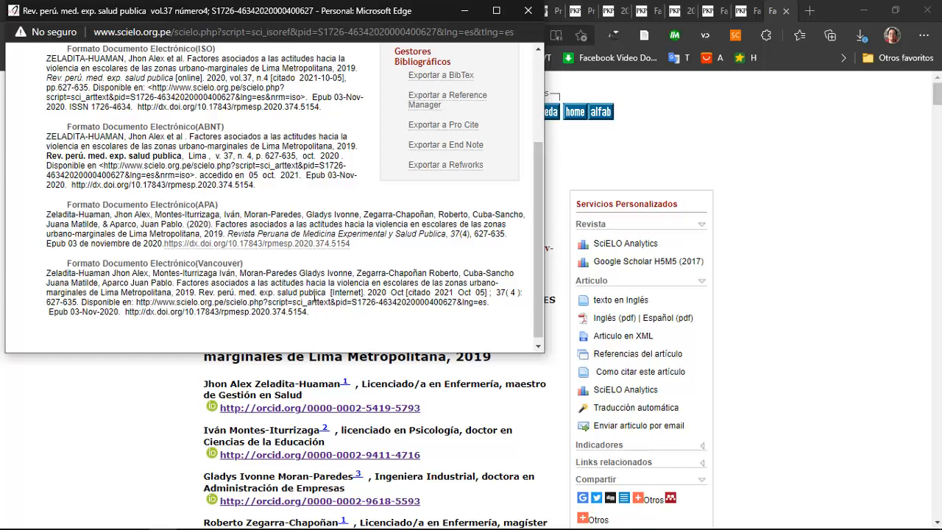
mouse_move(518, 297)
mouse_down()
mouse_move(501, 294)
mouse_move(518, 296)
mouse_up()
click(518, 295)
click(504, 296)
drag(507, 292, 517, 293)
drag(47, 302, 76, 304)
Open the SciELO article's PDF and examine the journal name, volume, issue and pages in its header citation
click(406, 362)
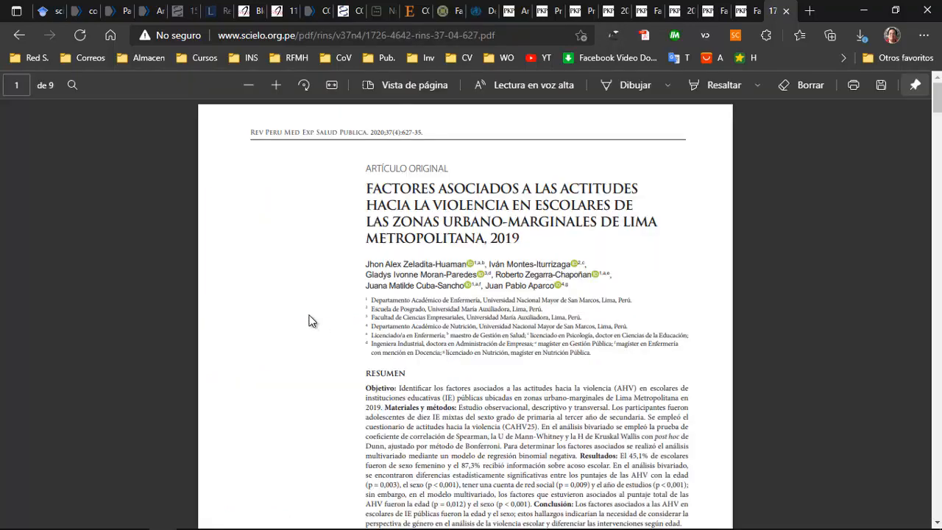
ctrl+scroll(309, 321, up, 3)
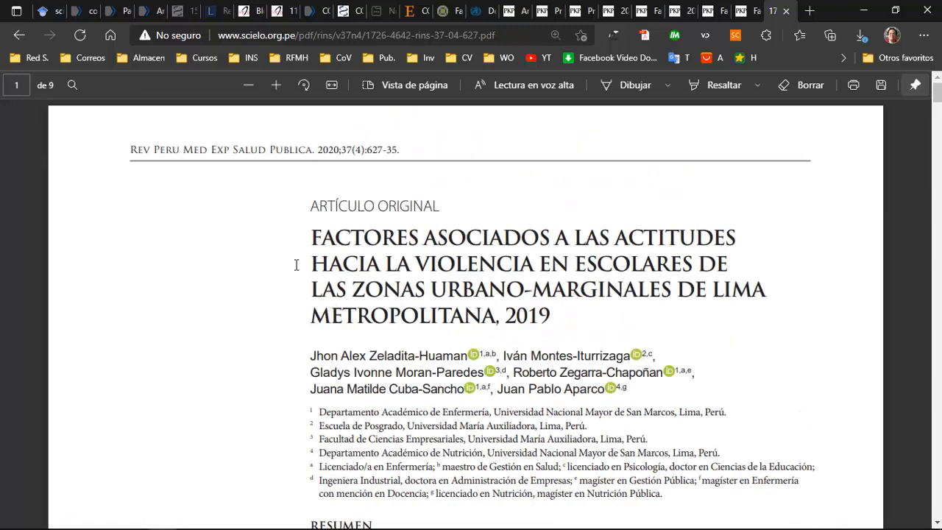
drag(131, 151, 353, 151)
click(344, 153)
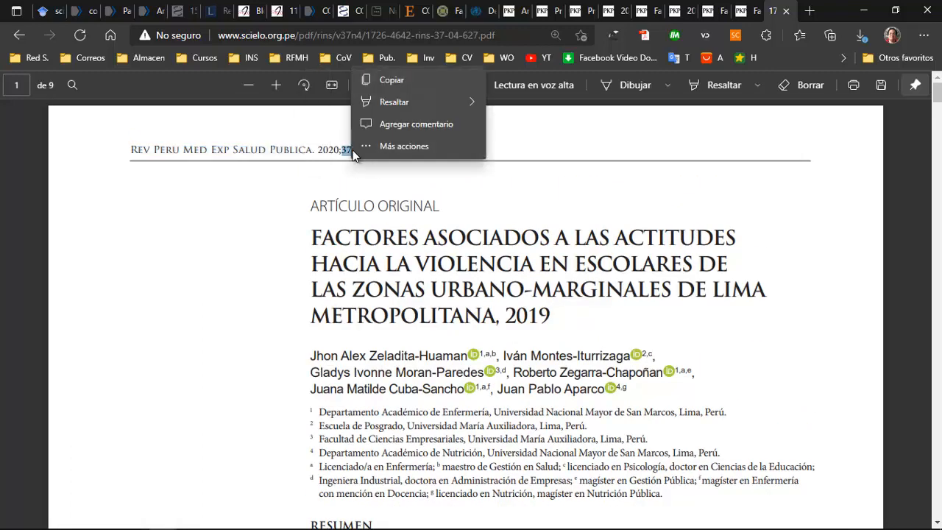
click(435, 191)
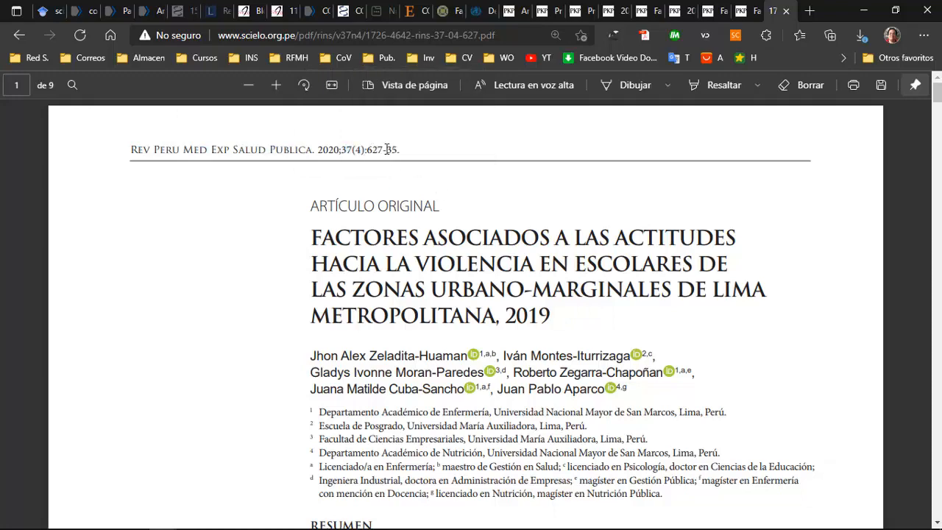
scroll(348, 395, down, 2)
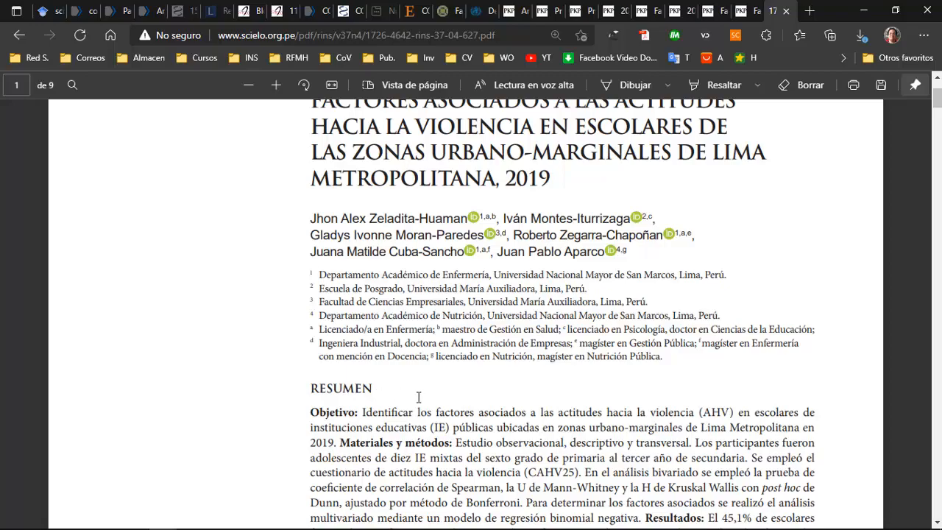
Switch to Zotero and display the record of "Emerging treatment strategies for COVID-19 infection" in Proyecto 1
key(alt+Tab)
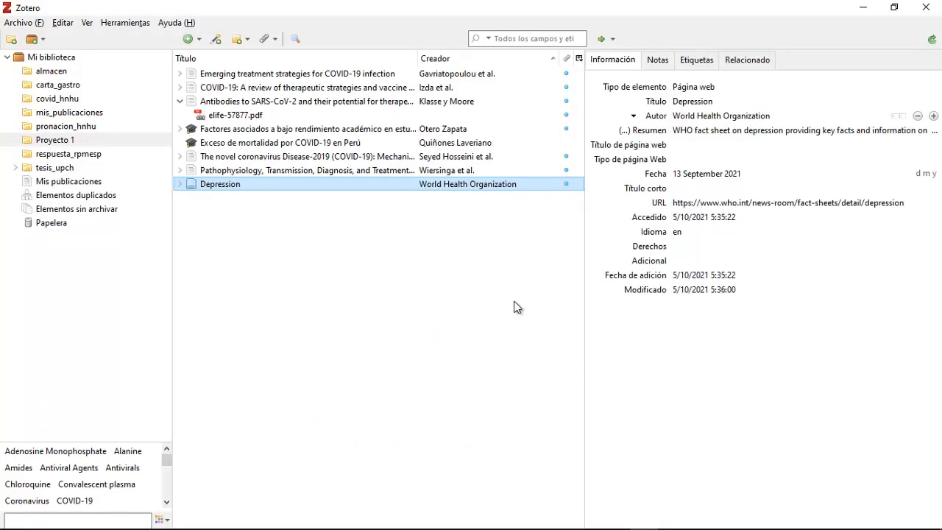
click(454, 89)
click(462, 80)
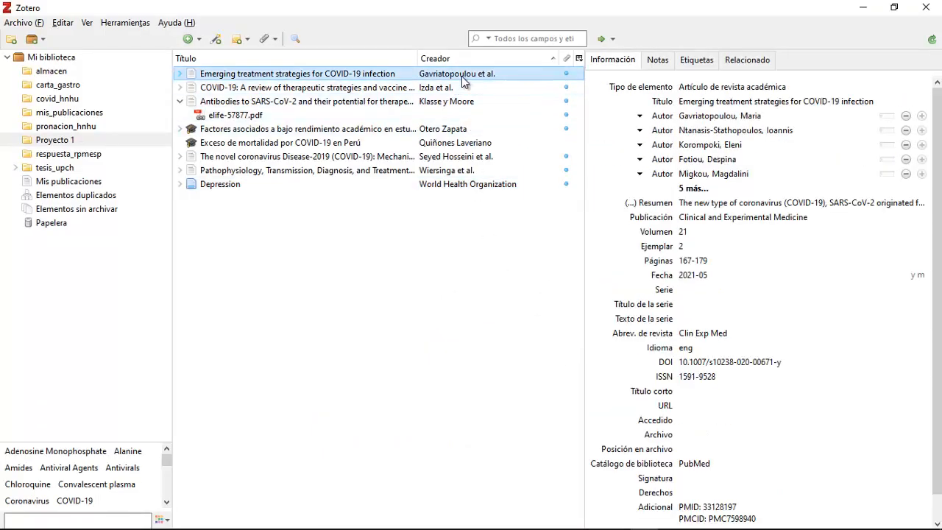